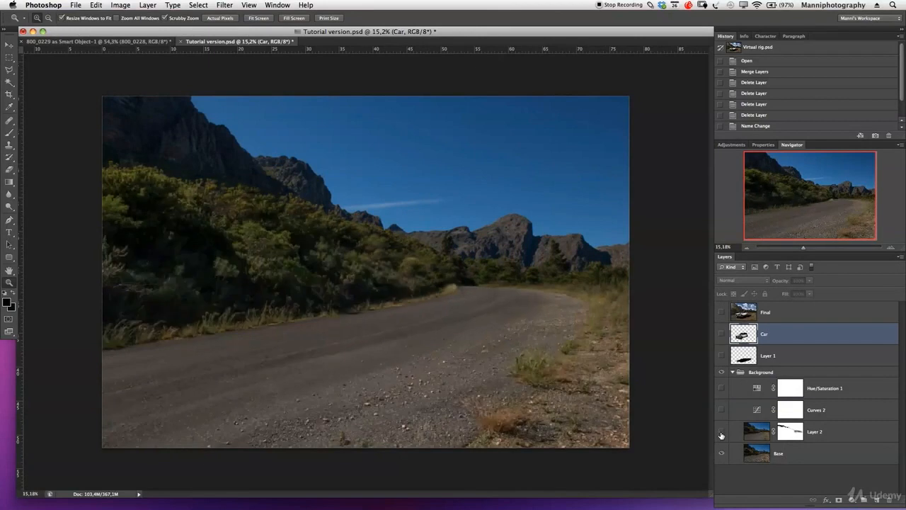
pyautogui.click(721, 433)
pyautogui.click(721, 432)
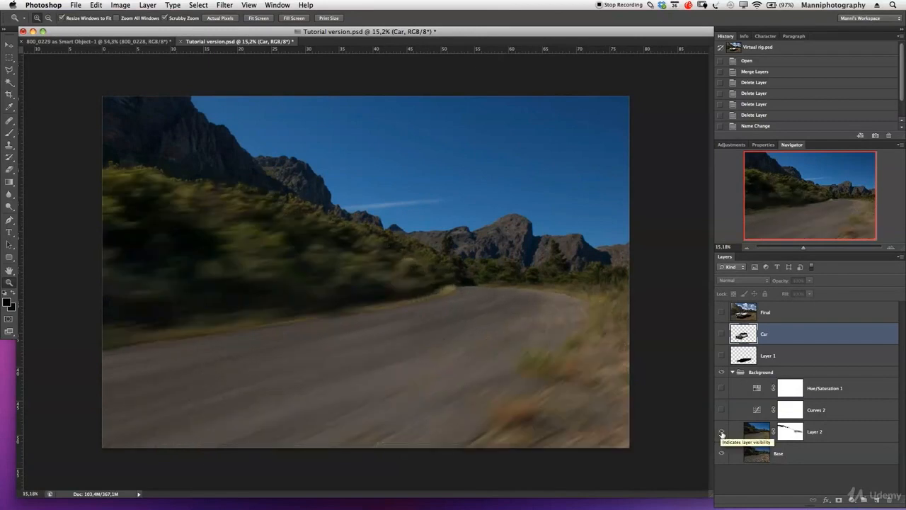
# - Show the hidden Background group layers, Layer 1, Car and Final to build up the composite, and select the Final layer
pyautogui.click(721, 356)
pyautogui.click(722, 333)
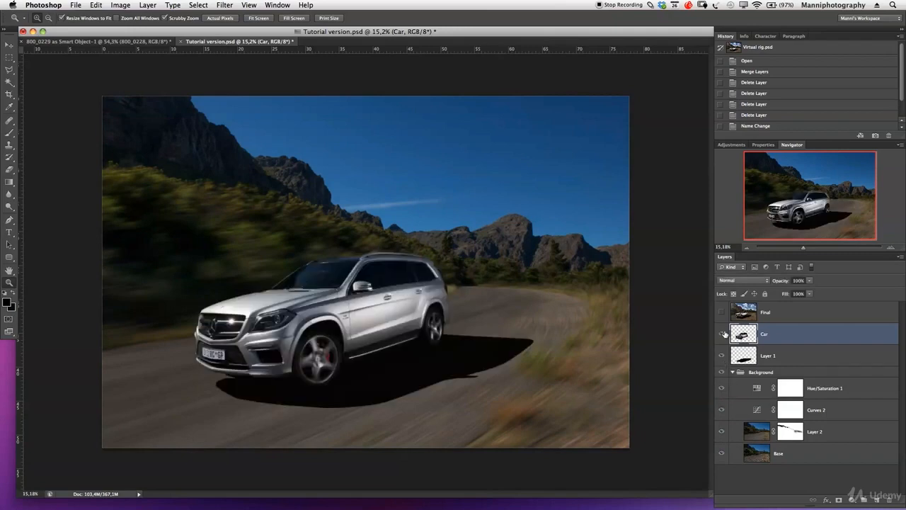
pyautogui.click(722, 313)
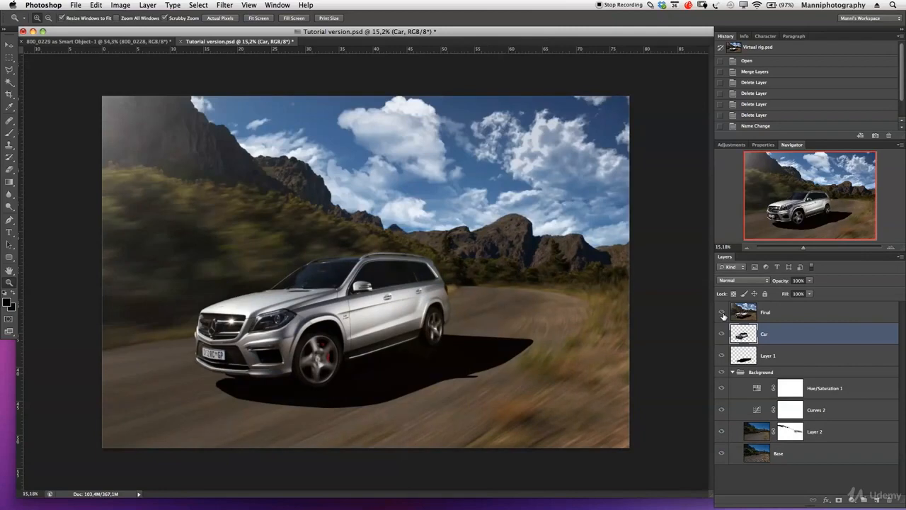
pyautogui.click(835, 315)
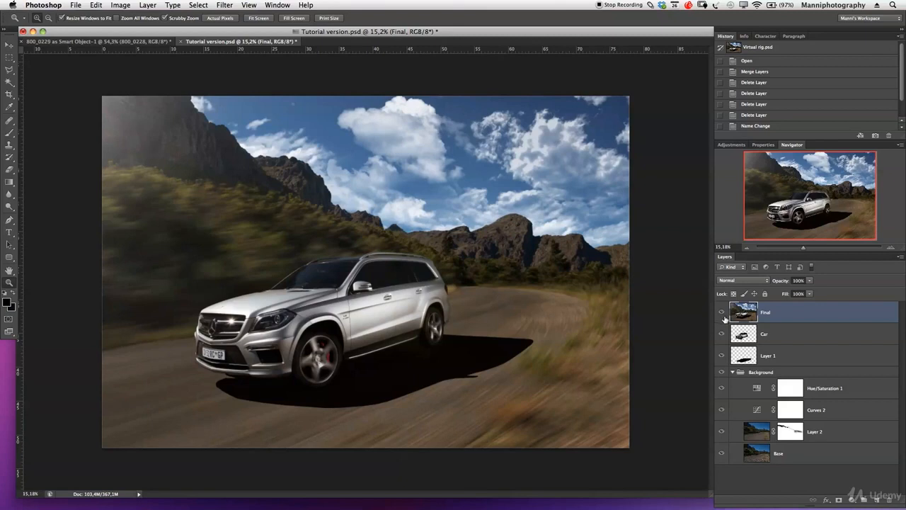
# - Open the 800_0229 as Smart Object-1 document and toggle layer 800_0228 to compare the car shot with the empty road
pyautogui.click(115, 42)
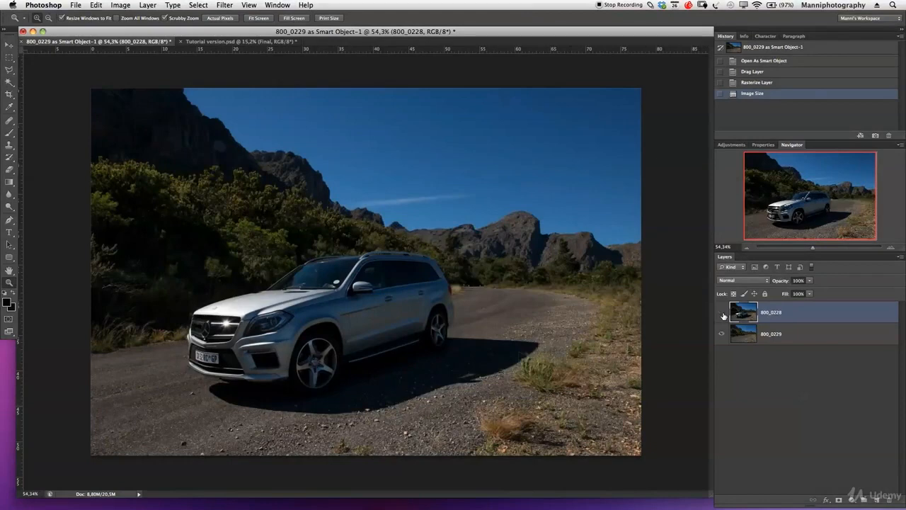
pyautogui.click(722, 312)
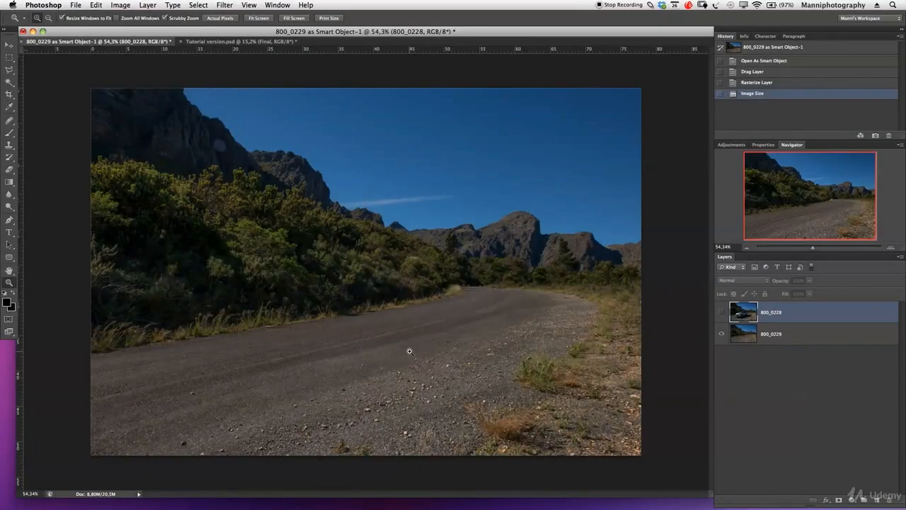
pyautogui.click(722, 312)
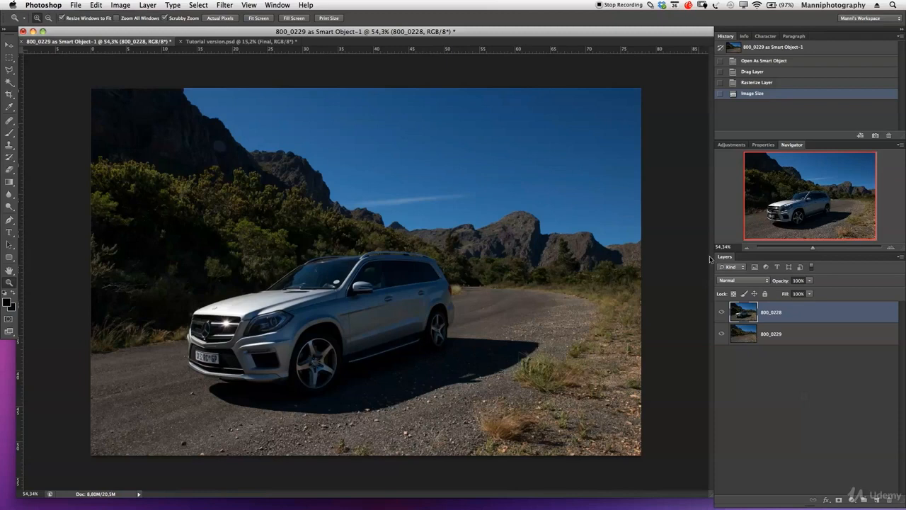
pyautogui.press('F1')
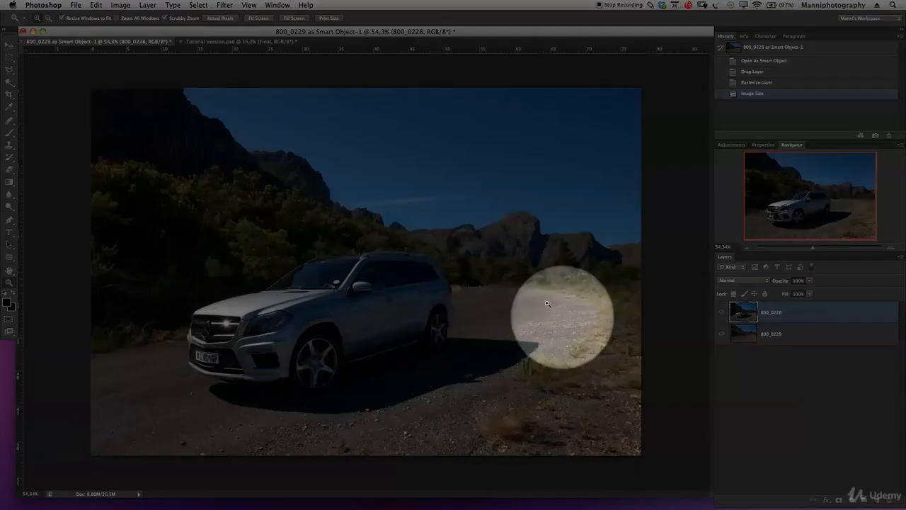
pyautogui.press('F1')
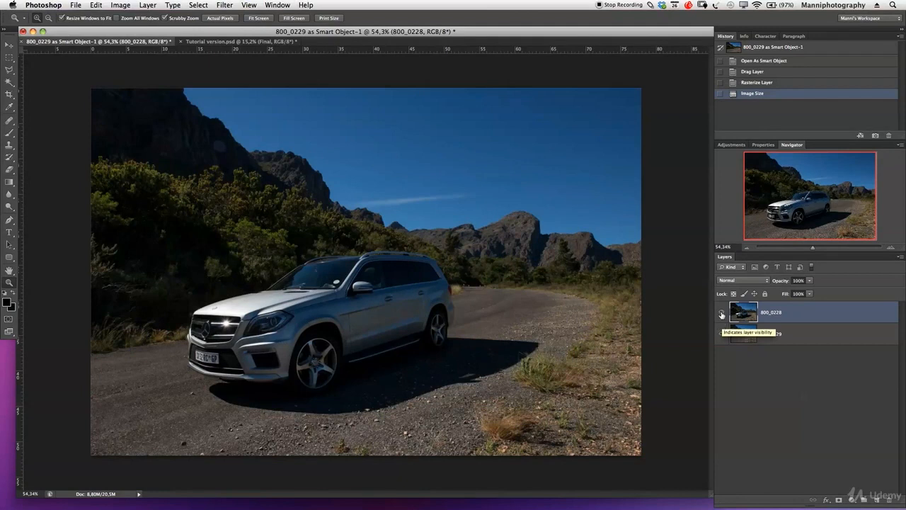
pyautogui.click(722, 314)
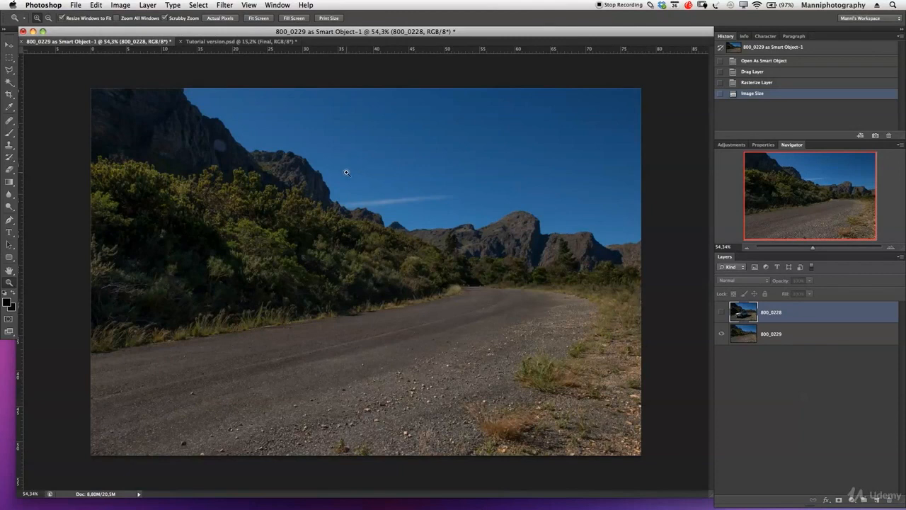
# - Switch to Finder, preview the Backround.jpg image and close the preview
pyautogui.press('super+Tab')
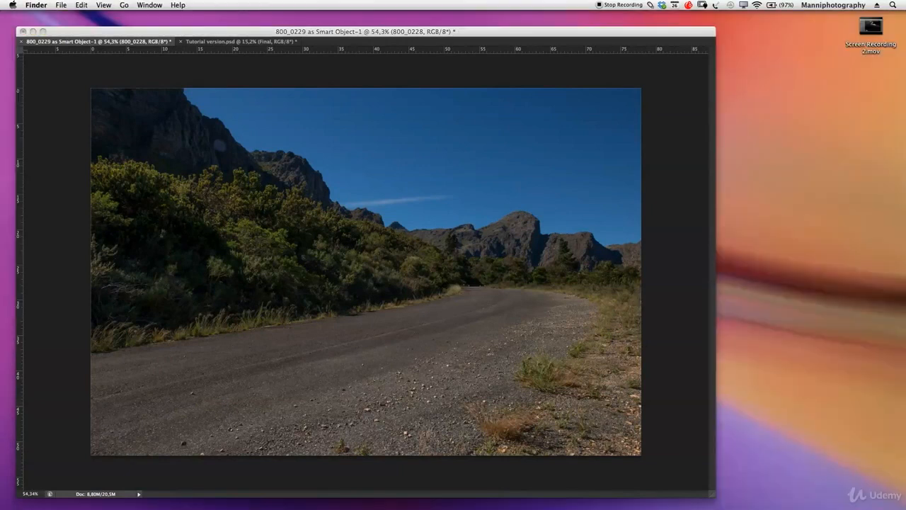
pyautogui.press('space')
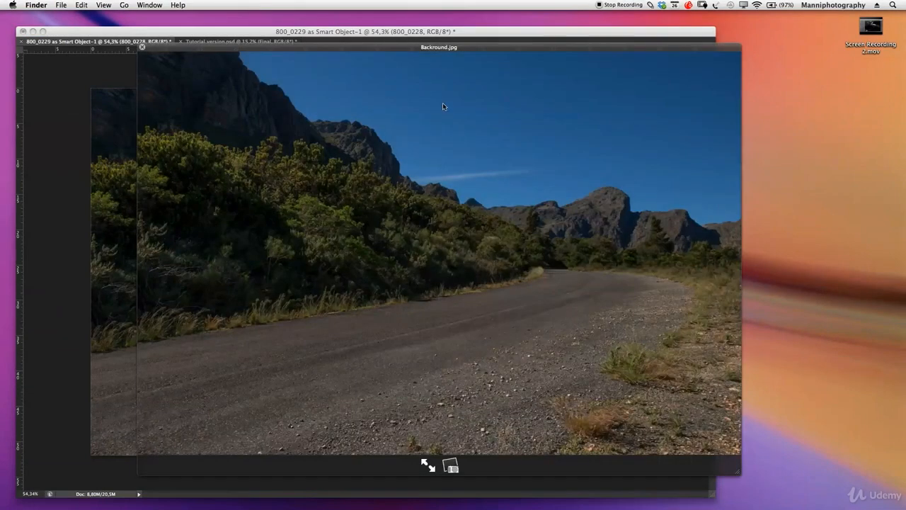
pyautogui.click(142, 47)
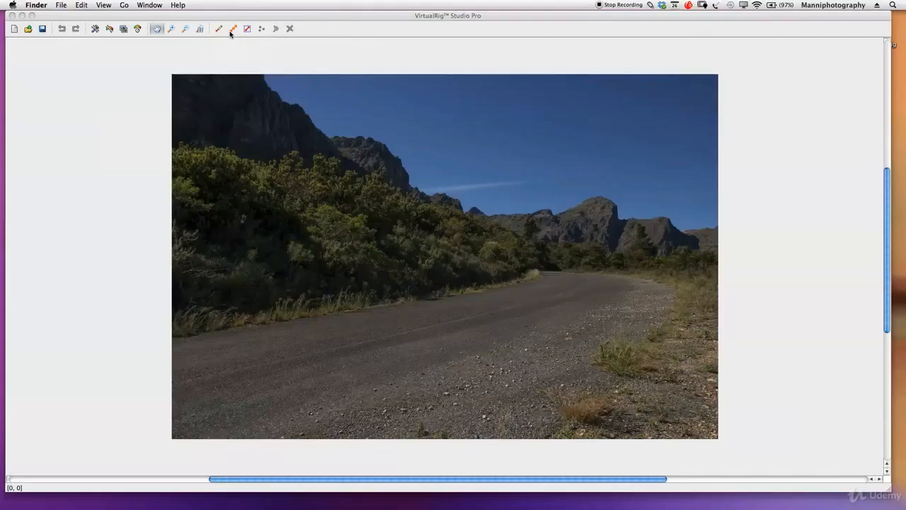
# - In VirtualRig Studio, draw a blurrer path along the middle of the road, curve it slightly and shorten its start and end lengths
pyautogui.click(231, 30)
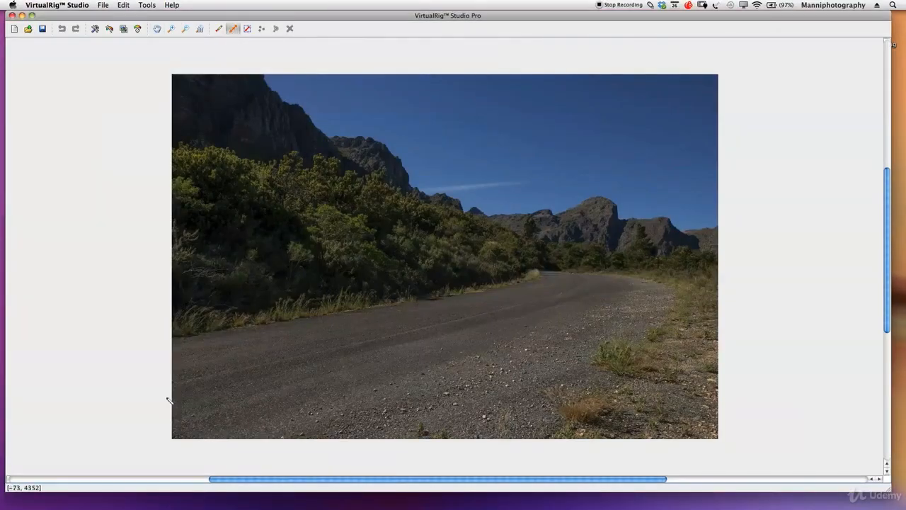
pyautogui.moveTo(148, 395)
pyautogui.mouseDown()
pyautogui.moveTo(531, 318)
pyautogui.moveTo(577, 304)
pyautogui.moveTo(601, 283)
pyautogui.mouseUp()
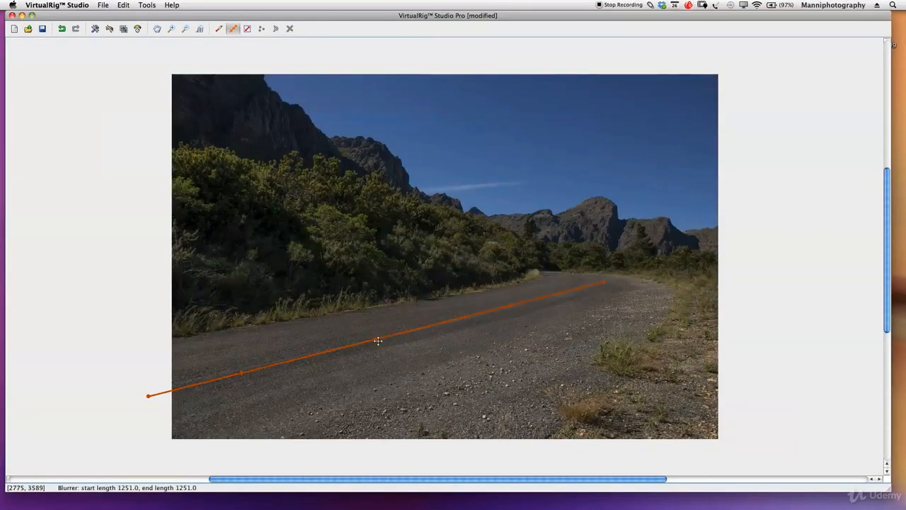
pyautogui.moveTo(375, 338); pyautogui.dragTo(460, 419)
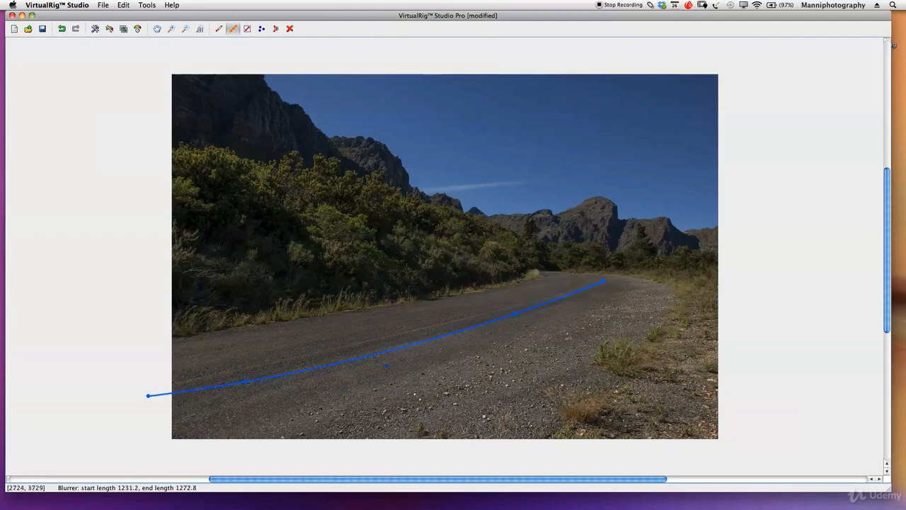
pyautogui.moveTo(403, 349); pyautogui.dragTo(371, 307)
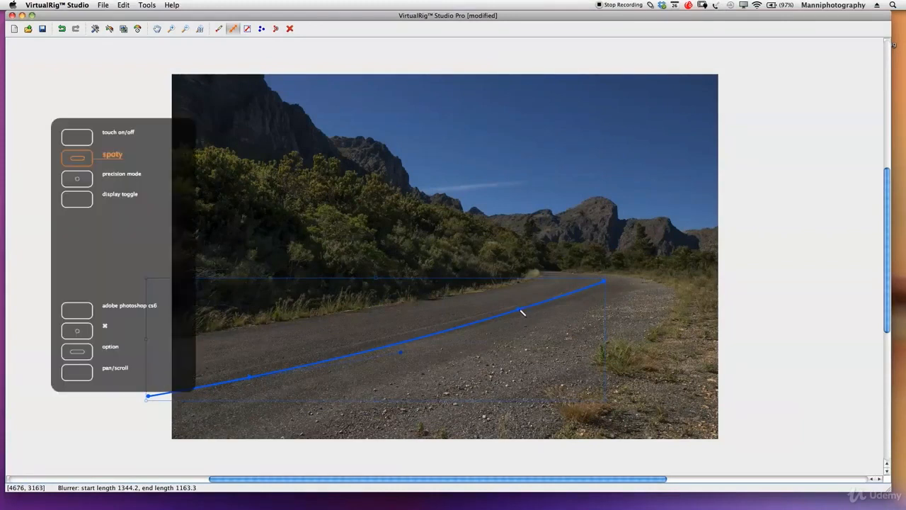
pyautogui.moveTo(518, 310); pyautogui.dragTo(606, 308)
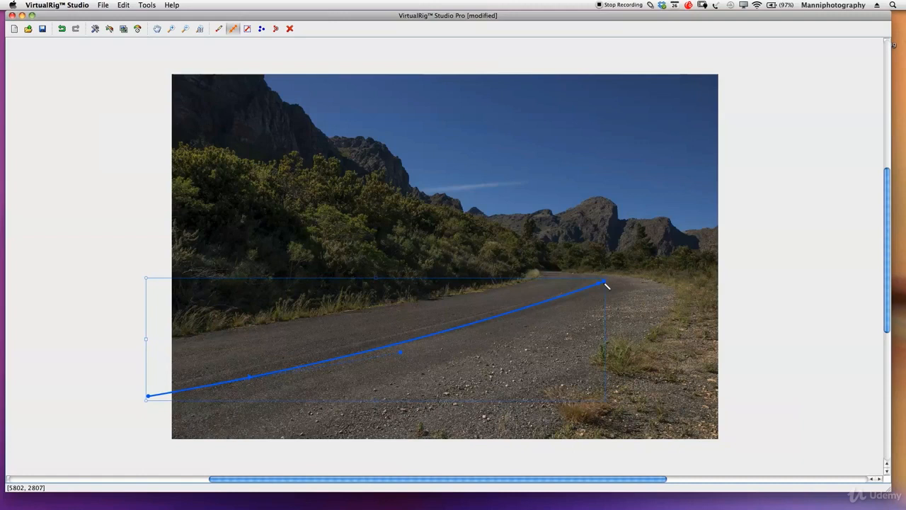
pyautogui.moveTo(241, 381); pyautogui.dragTo(209, 388)
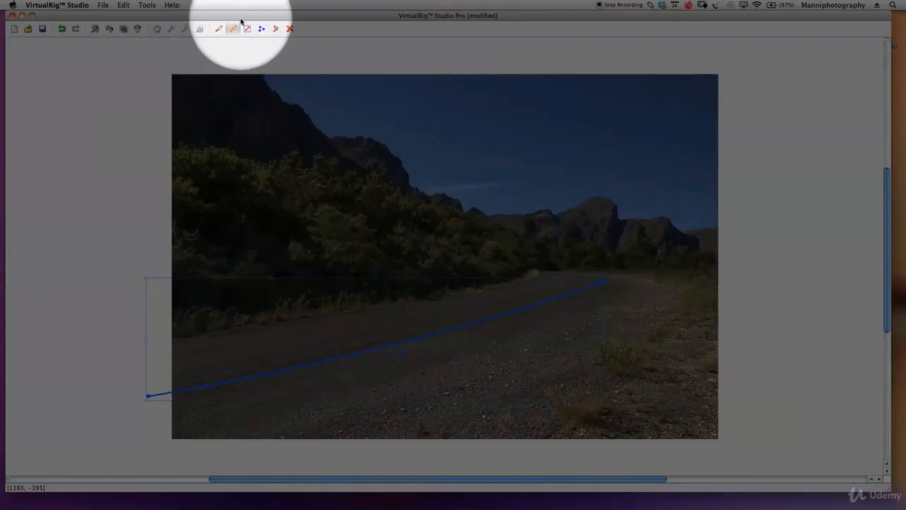
# - Select the blur path on the road with the selection tool and delete it
pyautogui.click(247, 28)
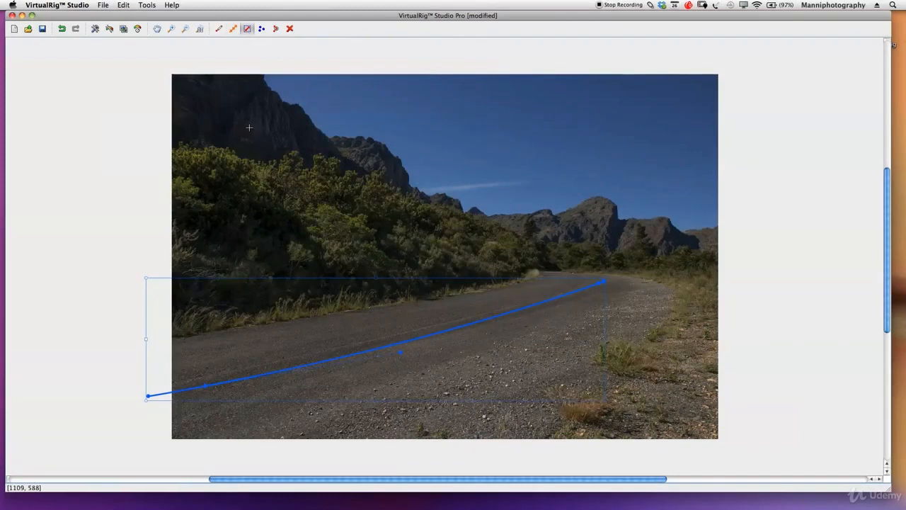
pyautogui.moveTo(124, 236); pyautogui.dragTo(530, 423)
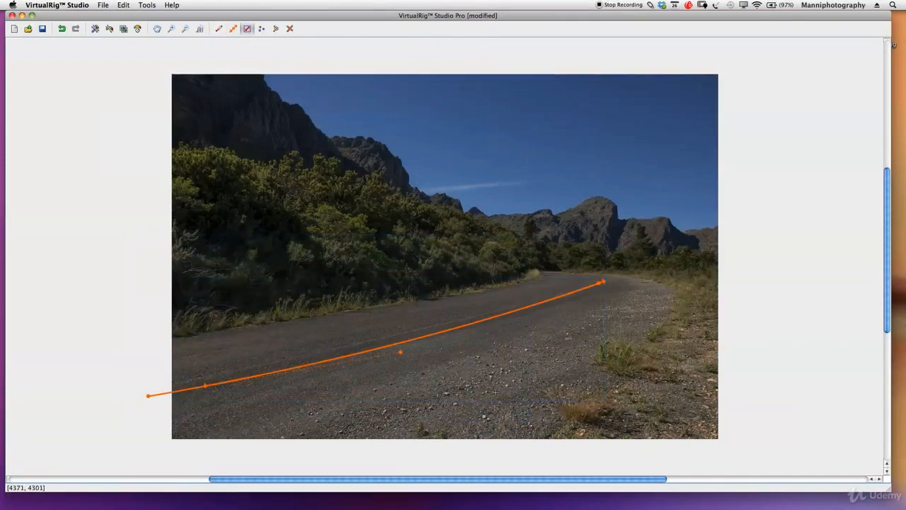
pyautogui.moveTo(685, 236); pyautogui.dragTo(9, 474)
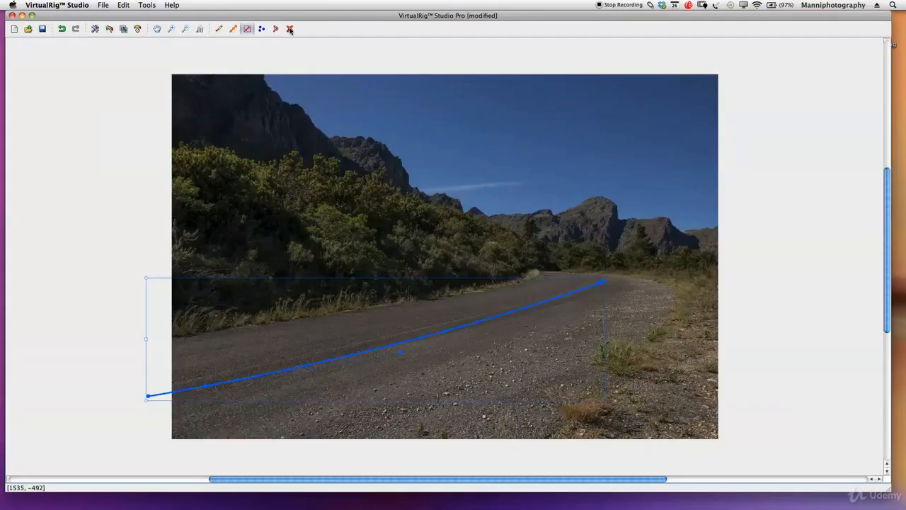
pyautogui.click(290, 29)
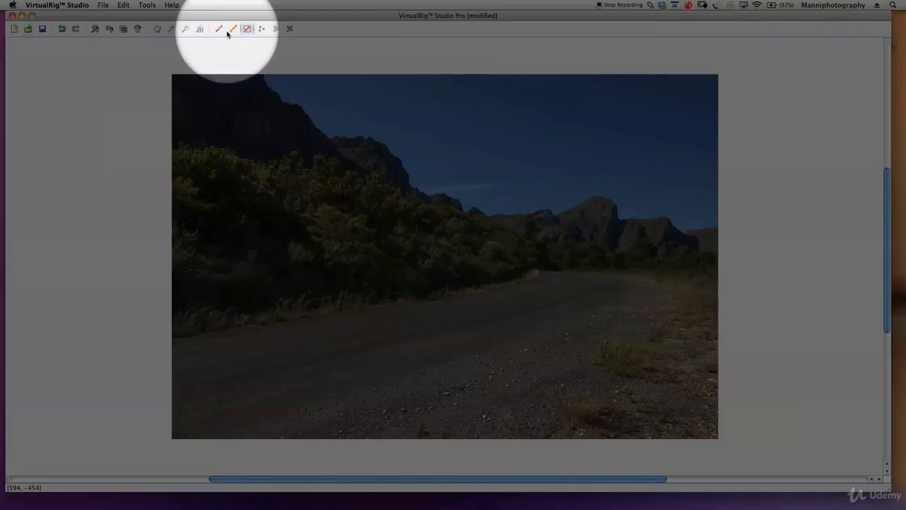
# - Draw a blurrer path along the road edge below the bushes, ending at the bend, and curve it to match the edge
pyautogui.click(232, 28)
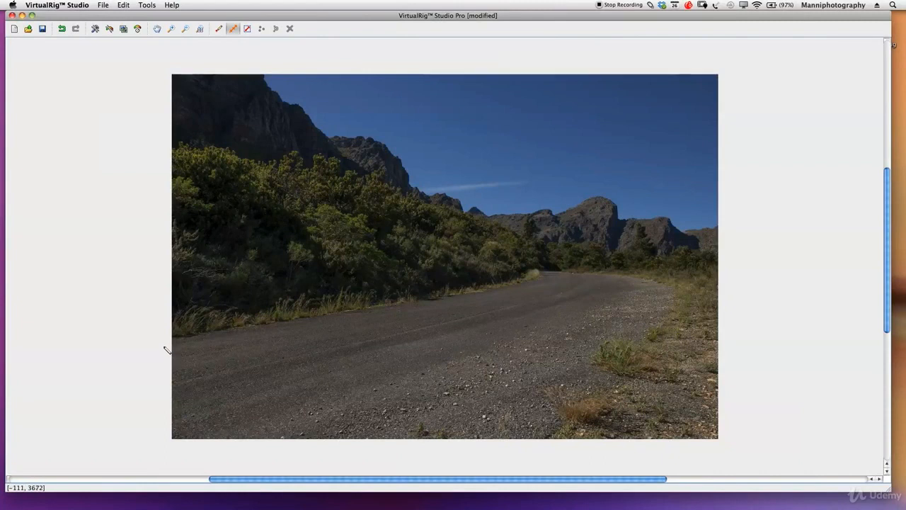
pyautogui.moveTo(146, 344); pyautogui.dragTo(543, 272)
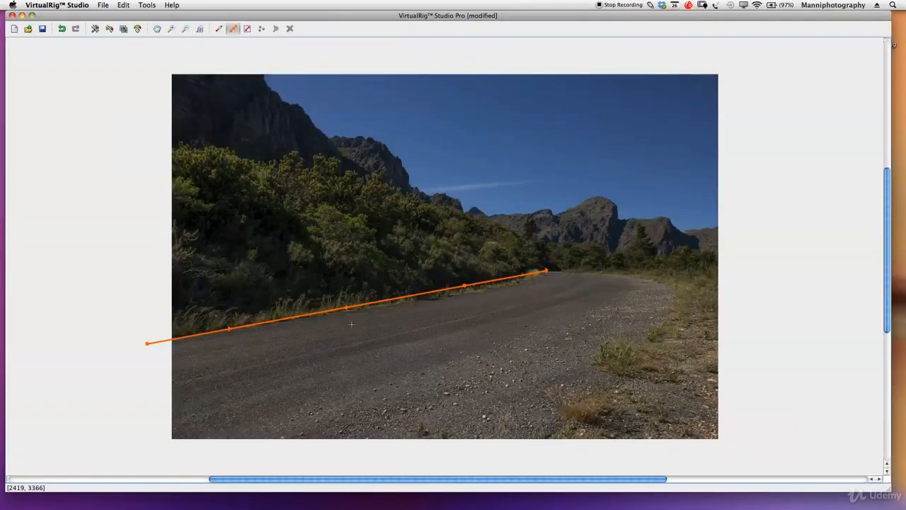
pyautogui.moveTo(346, 310); pyautogui.dragTo(554, 301)
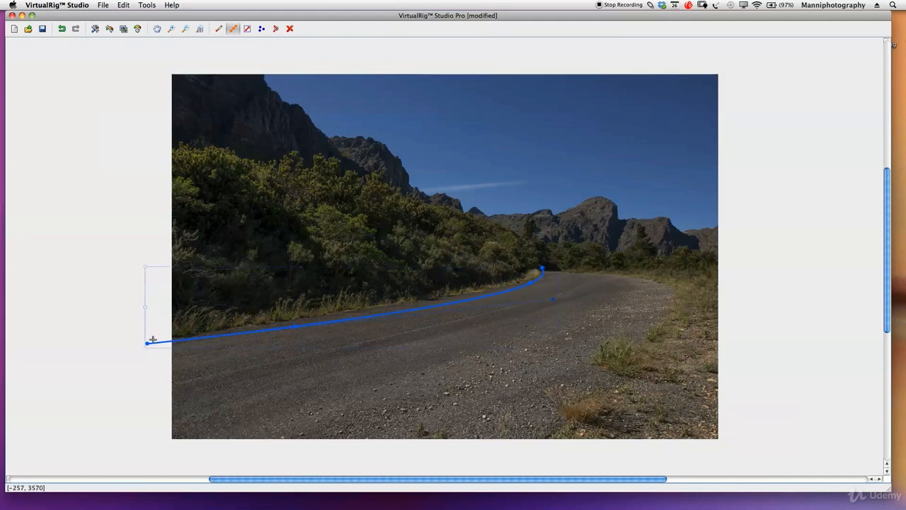
# - Adjust the path's start point, end point and curve handle so it follows the road edge below the bushes closely
pyautogui.moveTo(147, 344); pyautogui.dragTo(144, 336)
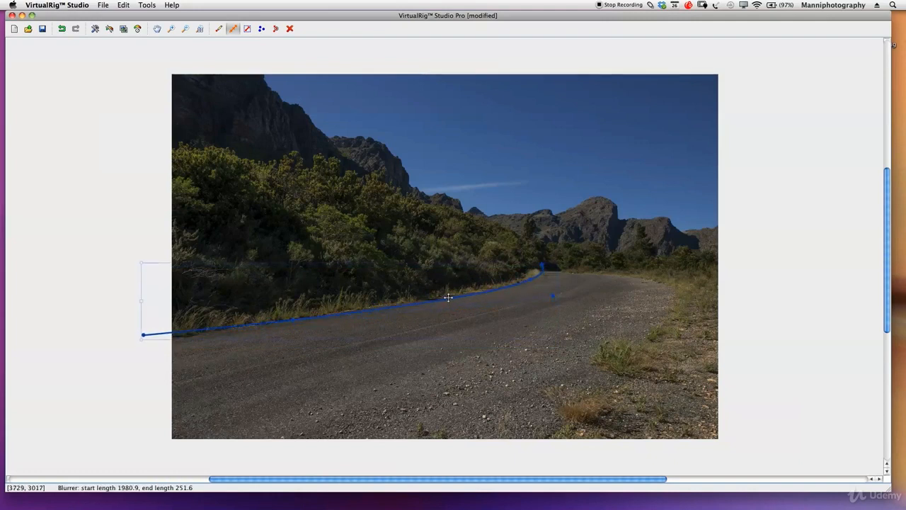
pyautogui.moveTo(547, 262); pyautogui.dragTo(542, 271)
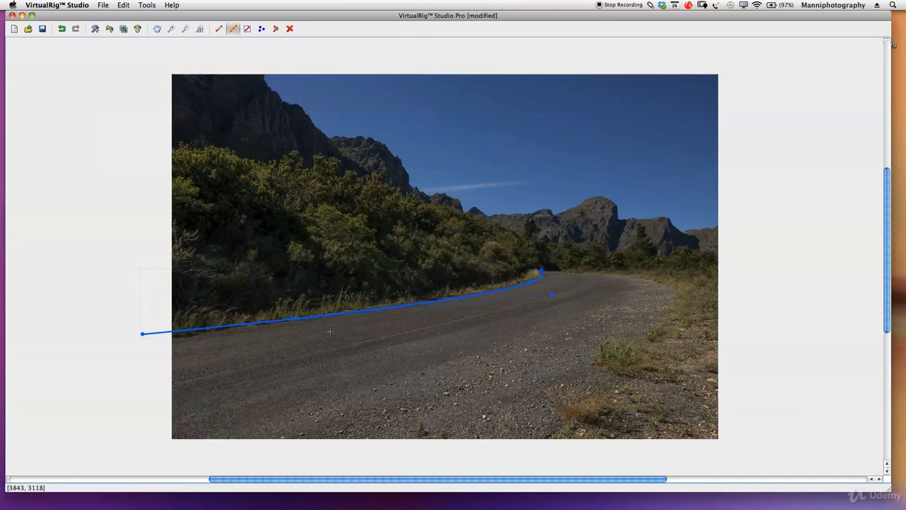
pyautogui.moveTo(141, 334); pyautogui.dragTo(144, 338)
pyautogui.moveTo(552, 294); pyautogui.dragTo(546, 288)
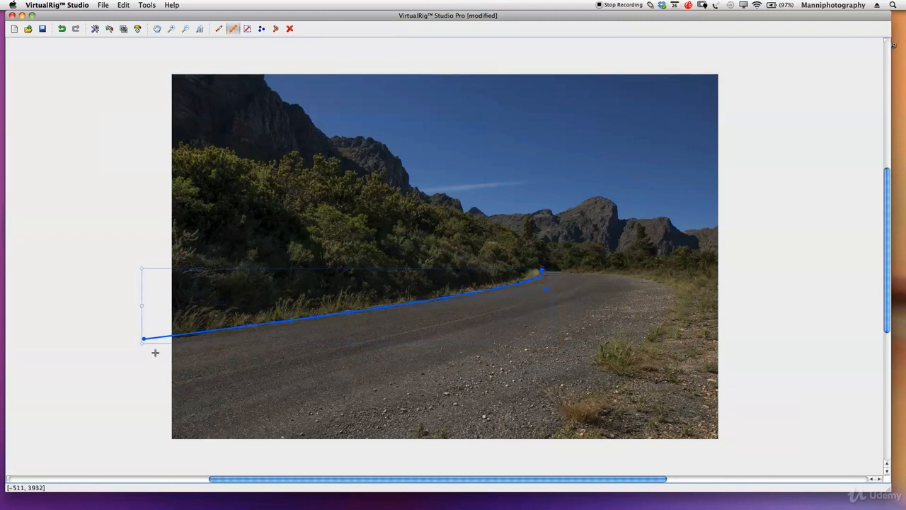
pyautogui.moveTo(198, 333); pyautogui.dragTo(198, 333)
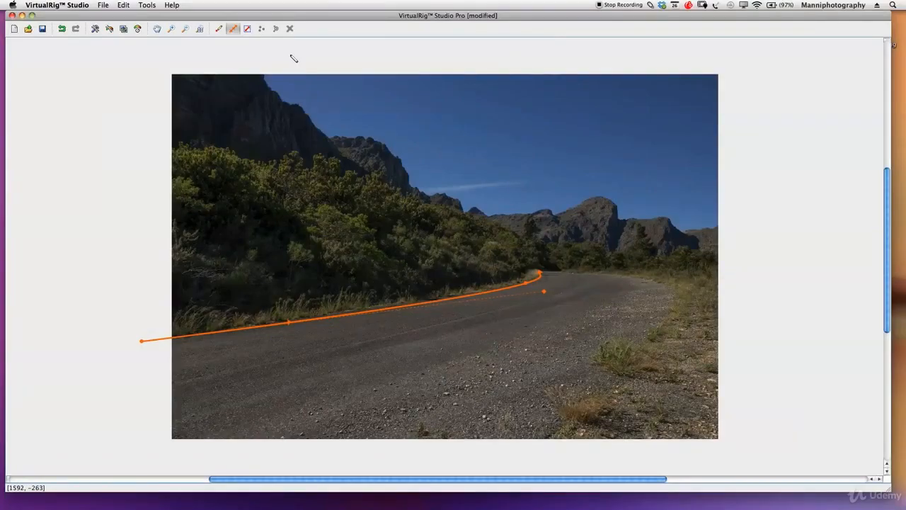
# - Refine the path's end at the bend, extend its start farther outside the image, and shorten the start length to about 1434
pyautogui.click(359, 310)
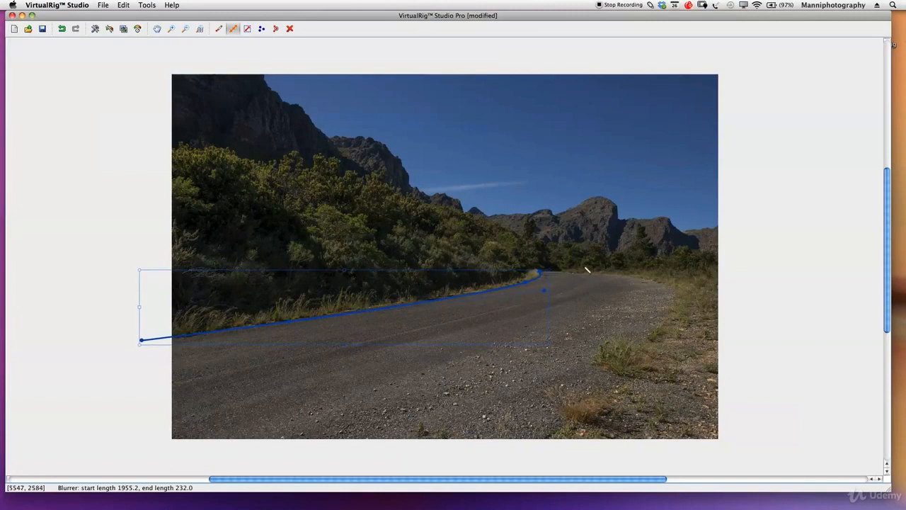
pyautogui.moveTo(541, 270); pyautogui.dragTo(542, 274)
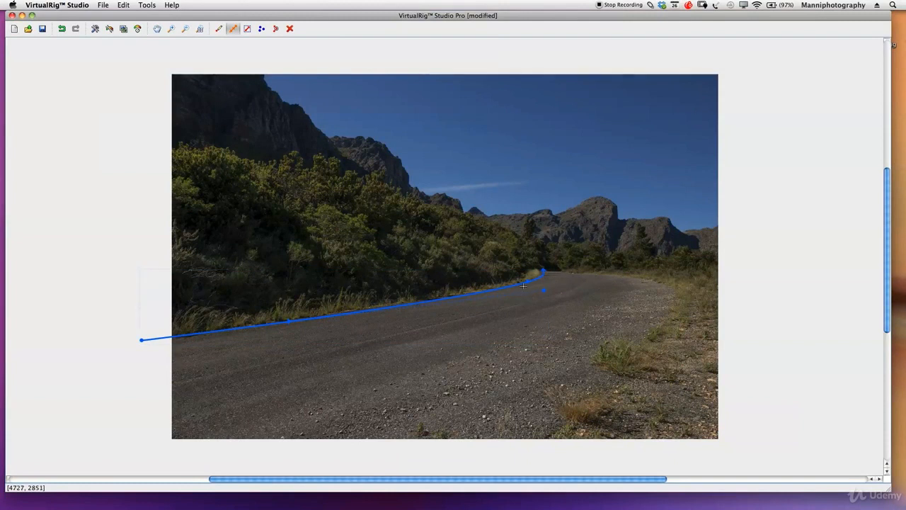
pyautogui.click(530, 282)
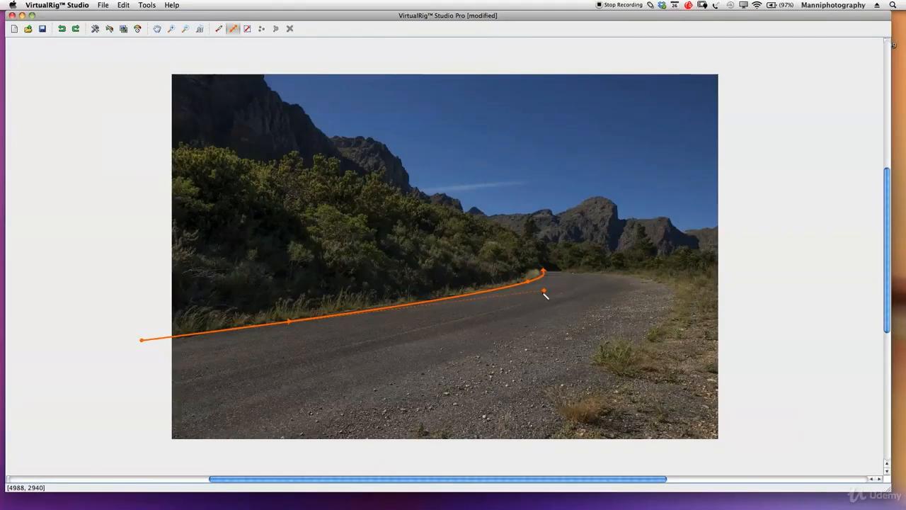
pyautogui.click(528, 282)
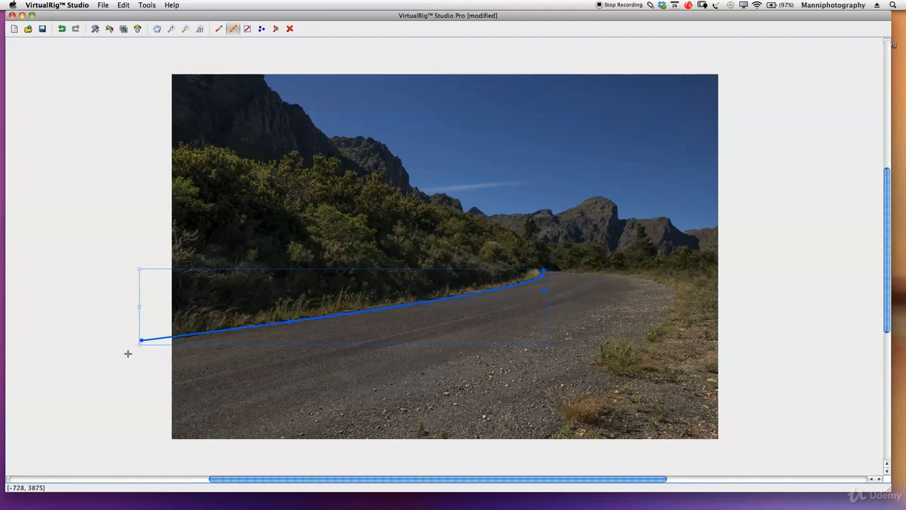
pyautogui.moveTo(140, 340); pyautogui.dragTo(96, 348)
pyautogui.moveTo(258, 325); pyautogui.dragTo(204, 332)
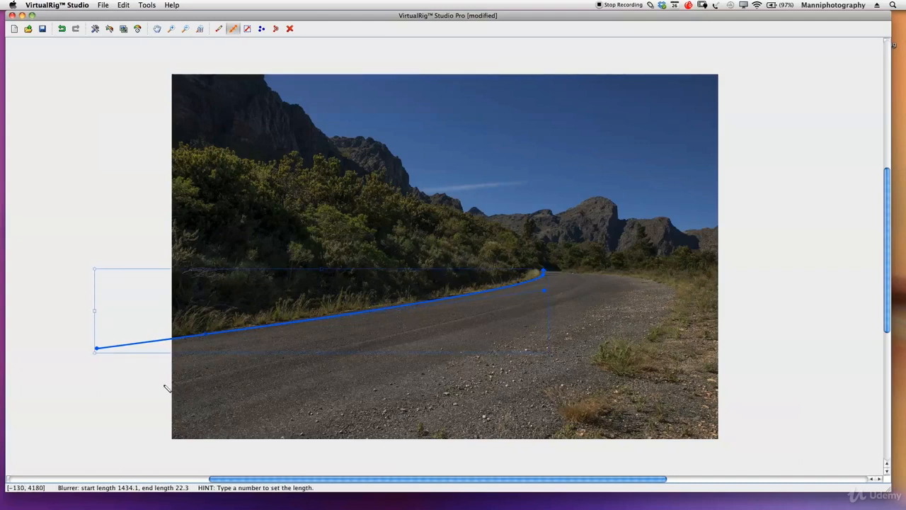
# - Draw a second blurrer path across the road from outside the image to the bend, and curve it to follow the road's direction
pyautogui.moveTo(97, 416)
pyautogui.mouseDown()
pyautogui.moveTo(477, 323)
pyautogui.moveTo(546, 297)
pyautogui.moveTo(553, 269)
pyautogui.mouseUp()
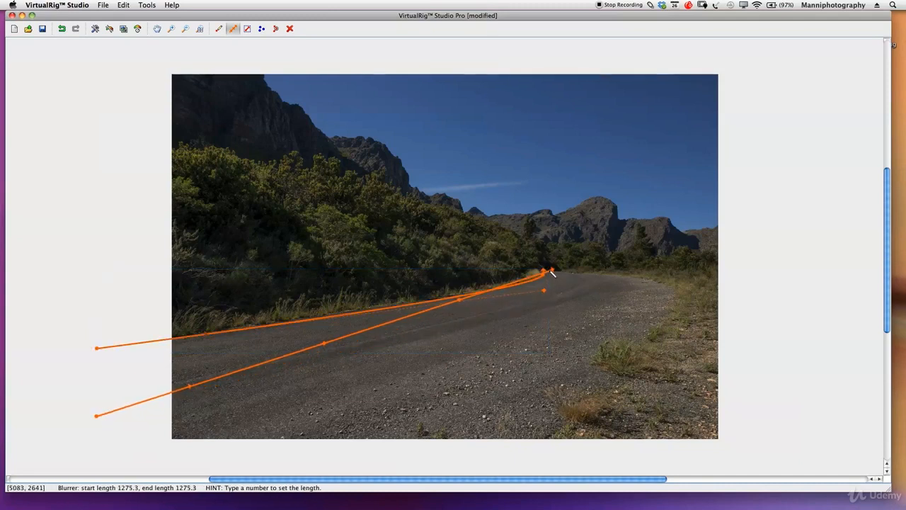
pyautogui.moveTo(324, 343); pyautogui.dragTo(600, 304)
pyautogui.moveTo(547, 270); pyautogui.dragTo(554, 271)
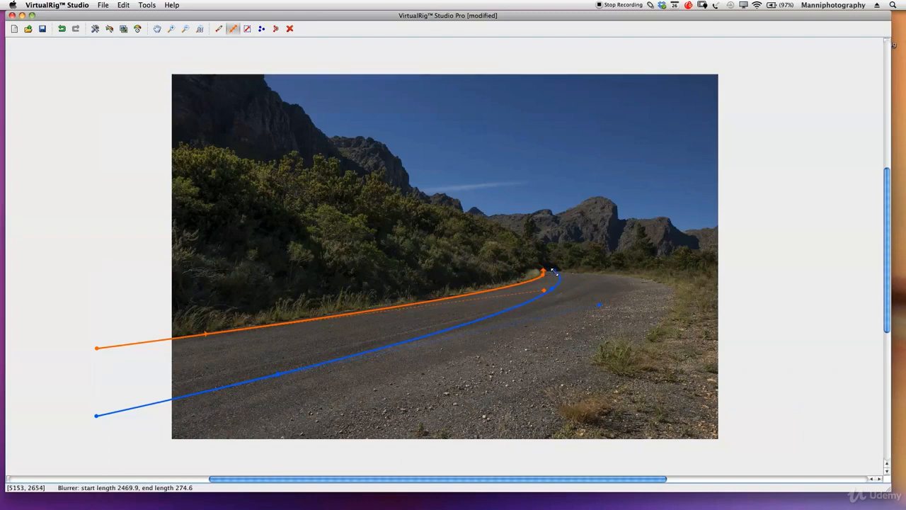
pyautogui.moveTo(599, 305); pyautogui.dragTo(580, 306)
pyautogui.moveTo(92, 409); pyautogui.dragTo(88, 397)
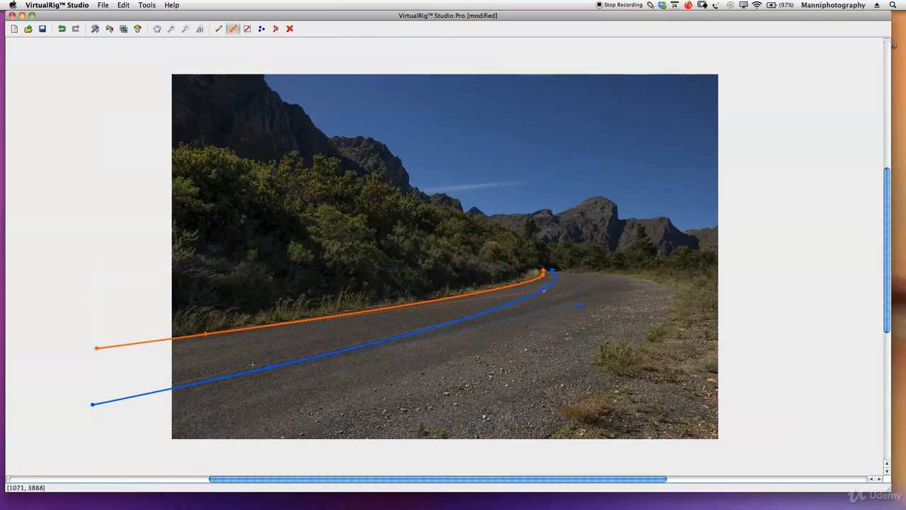
pyautogui.moveTo(268, 366); pyautogui.dragTo(210, 381)
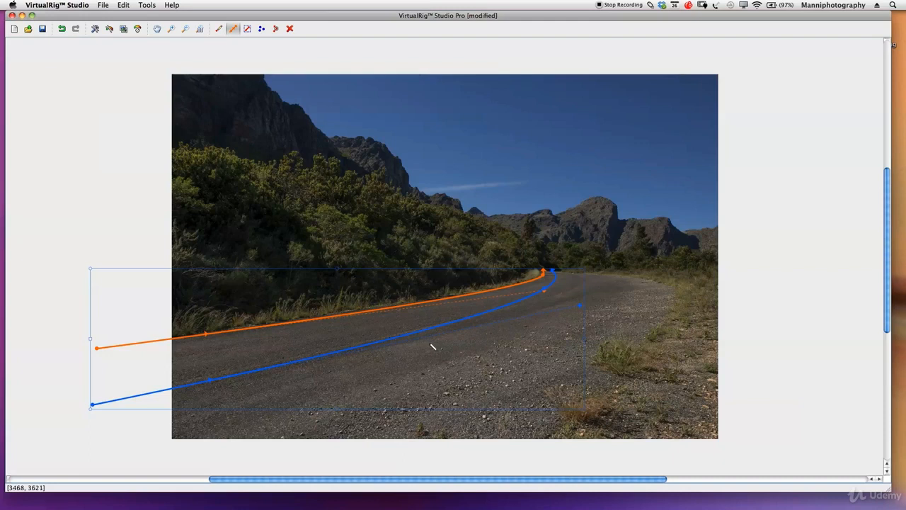
# - Fine-tune the curve handle of the blurrer path below the bushes so it follows the road edge into the bend, and deselect the path
pyautogui.click(543, 293)
pyautogui.moveTo(542, 293); pyautogui.dragTo(544, 289)
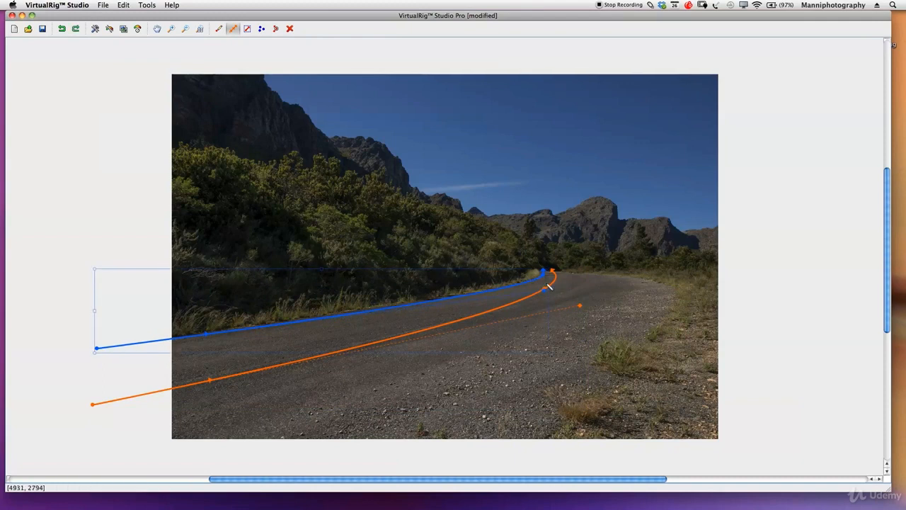
pyautogui.click(556, 283)
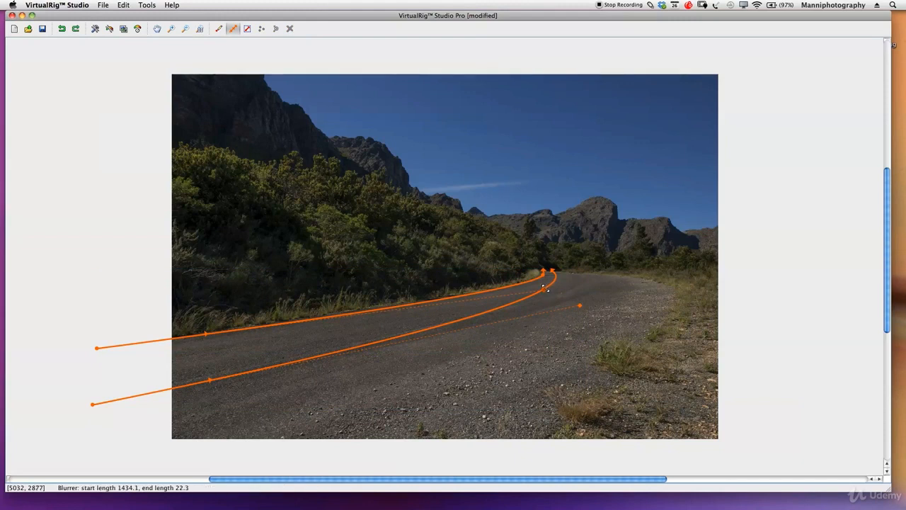
pyautogui.click(548, 290)
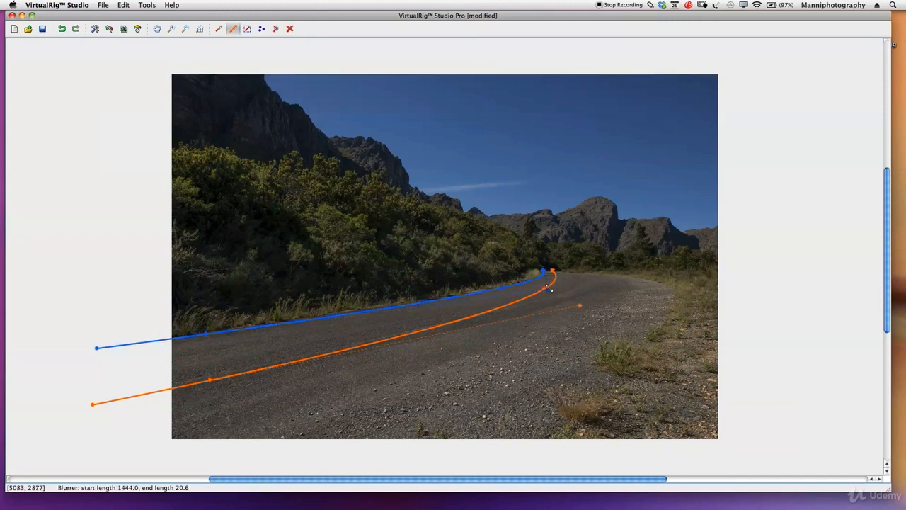
pyautogui.click(545, 287)
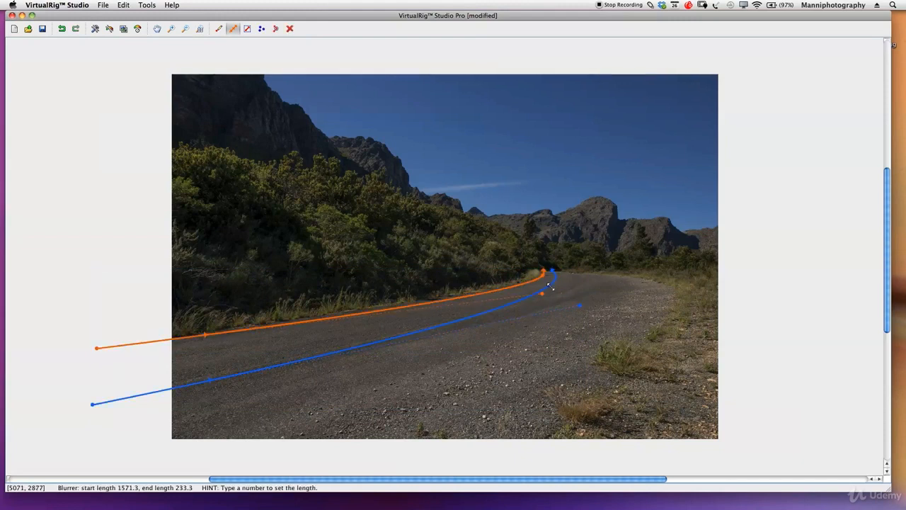
pyautogui.moveTo(557, 280); pyautogui.dragTo(556, 275)
pyautogui.click(543, 293)
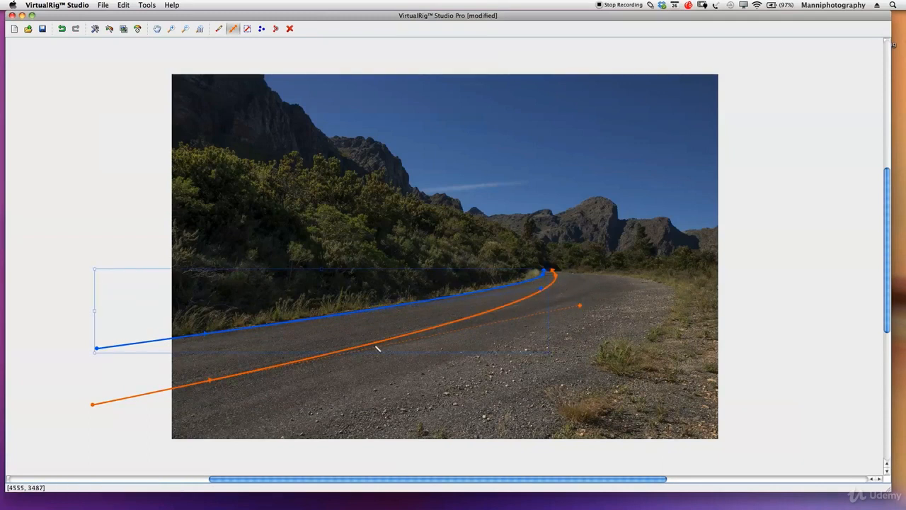
pyautogui.click(85, 385)
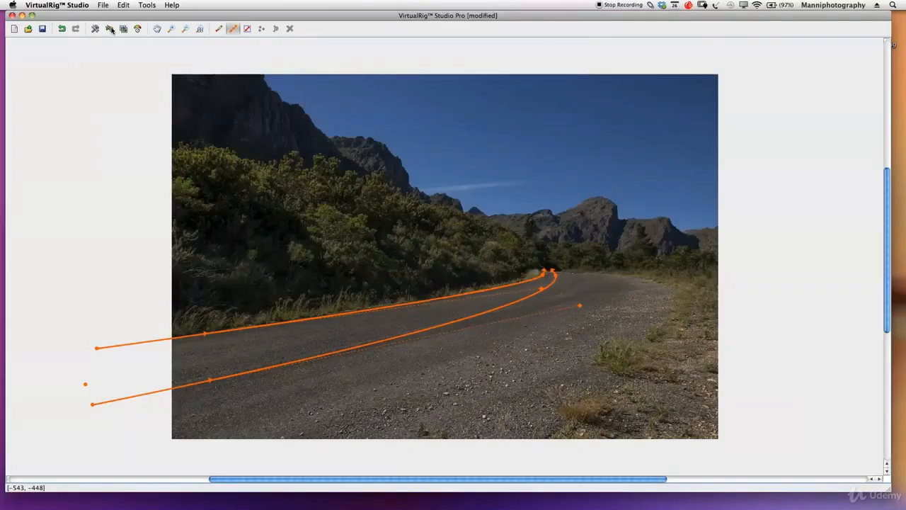
# - Open the render settings, keep the output name Backround_VirtualRig_Render_019 in its Renders folder, and set the file type to JPEG
pyautogui.click(109, 29)
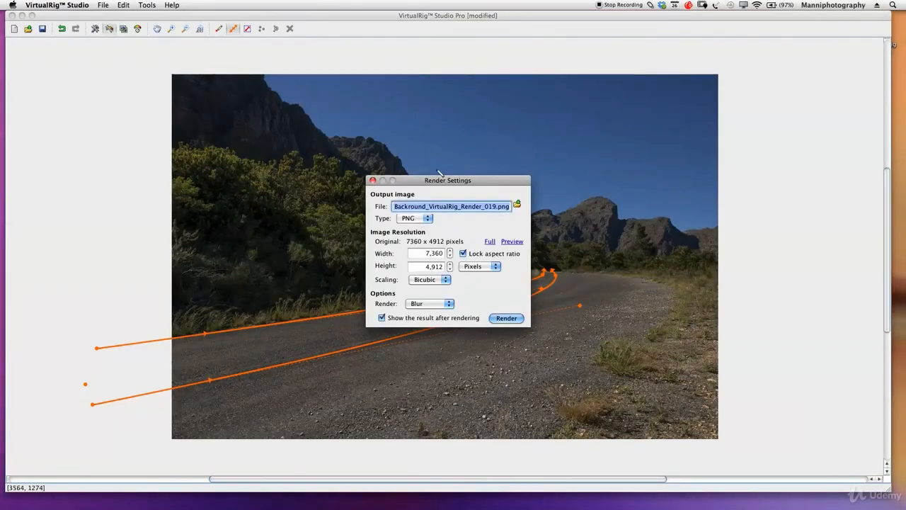
pyautogui.moveTo(439, 179); pyautogui.dragTo(790, 85)
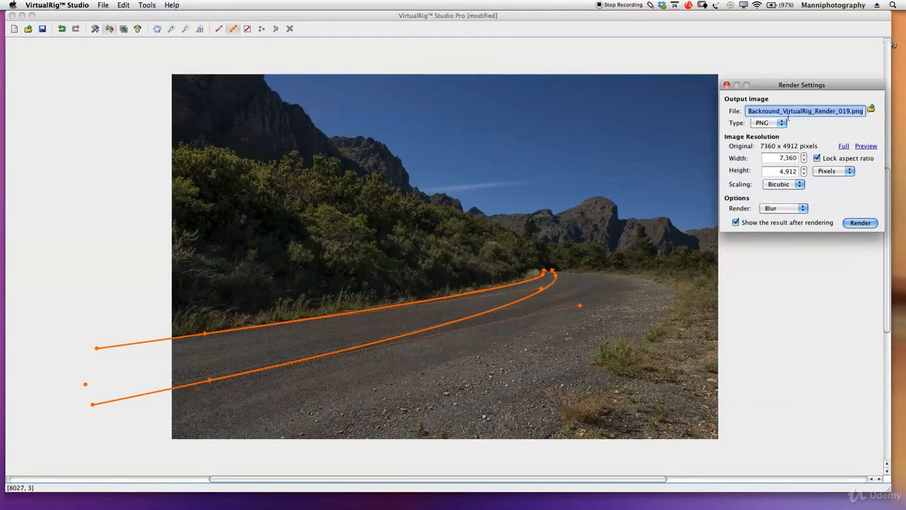
pyautogui.click(871, 110)
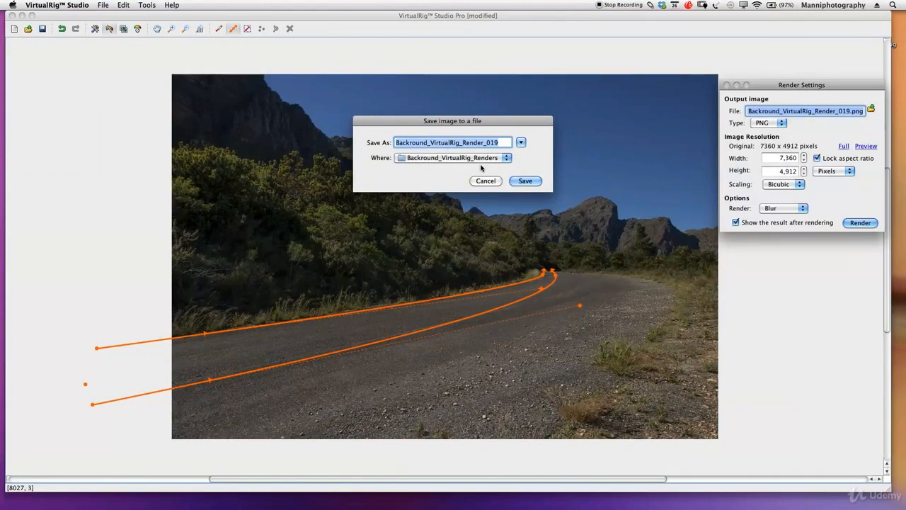
pyautogui.click(522, 182)
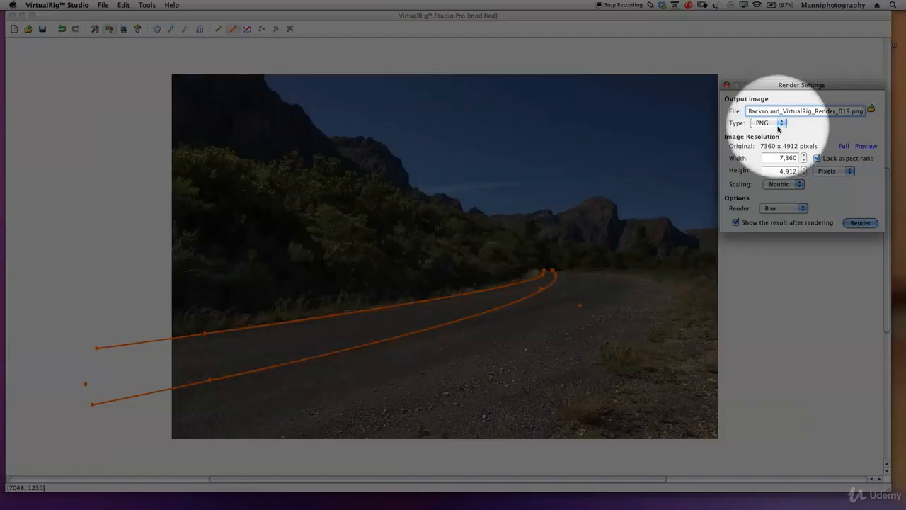
pyautogui.click(782, 123)
pyautogui.click(770, 111)
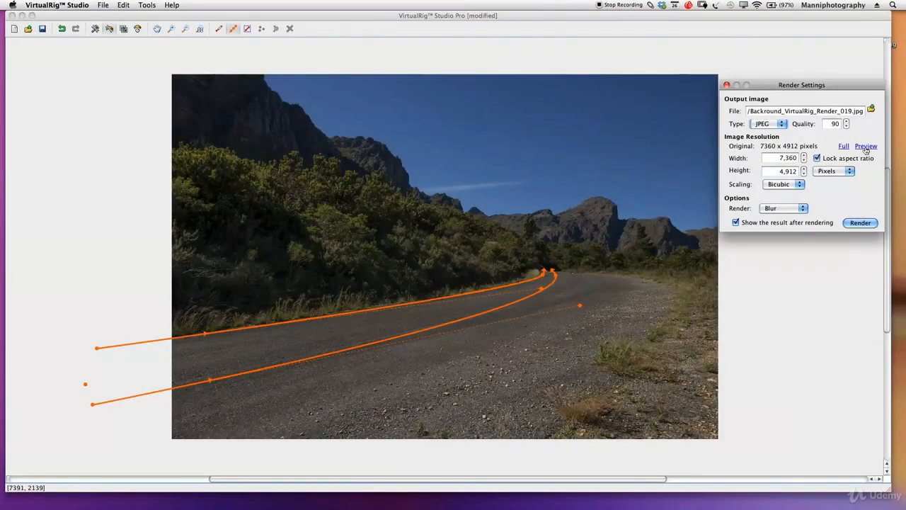
# - Switch the output to preview resolution, keep the render option on Blur, and render the image
pyautogui.click(864, 146)
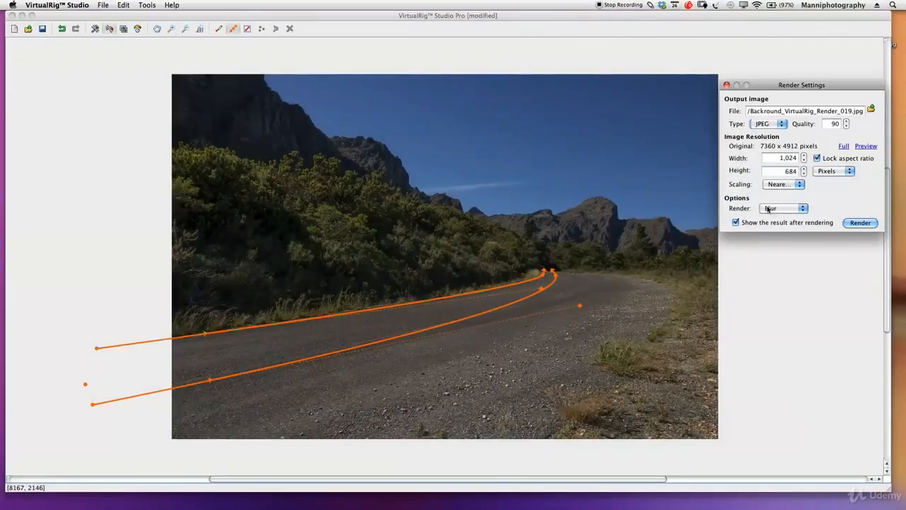
pyautogui.click(771, 209)
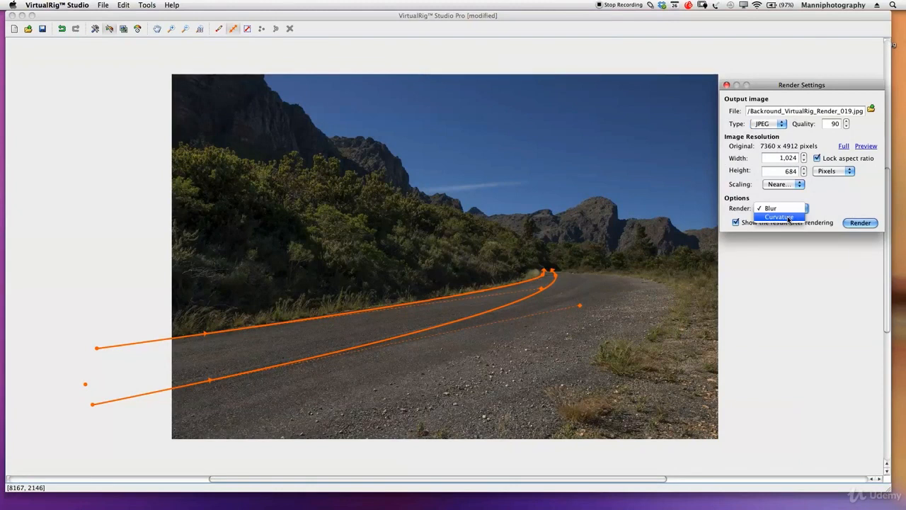
pyautogui.click(780, 208)
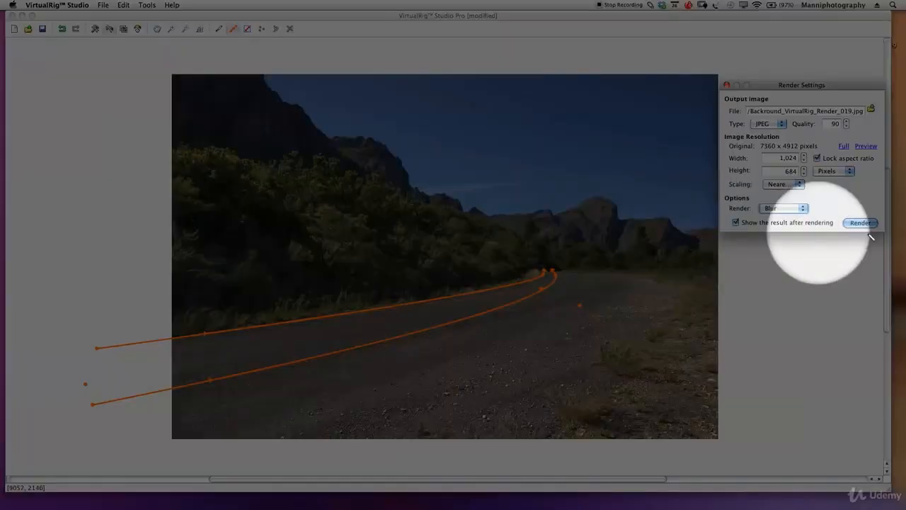
pyautogui.click(860, 222)
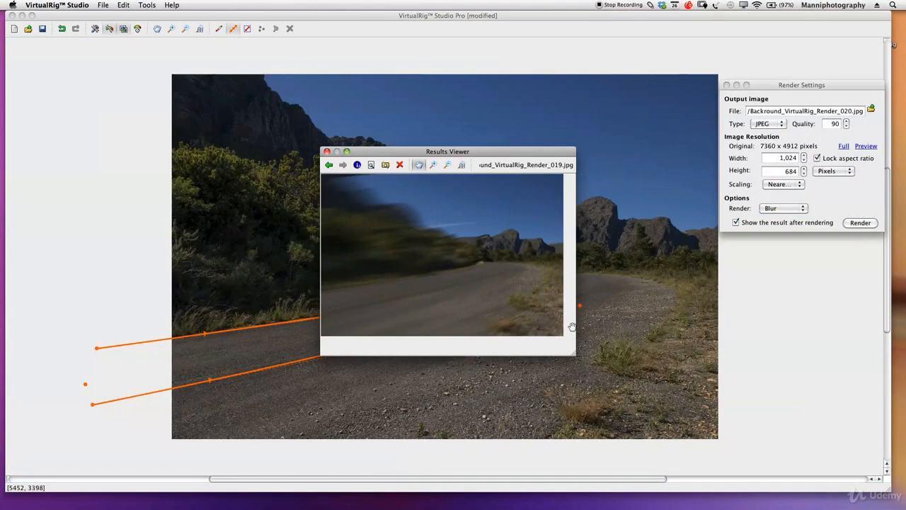
# - Enlarge the results window, zoom in to examine the motion blur on the bushes and road, and close it
pyautogui.moveTo(572, 351); pyautogui.dragTo(802, 439)
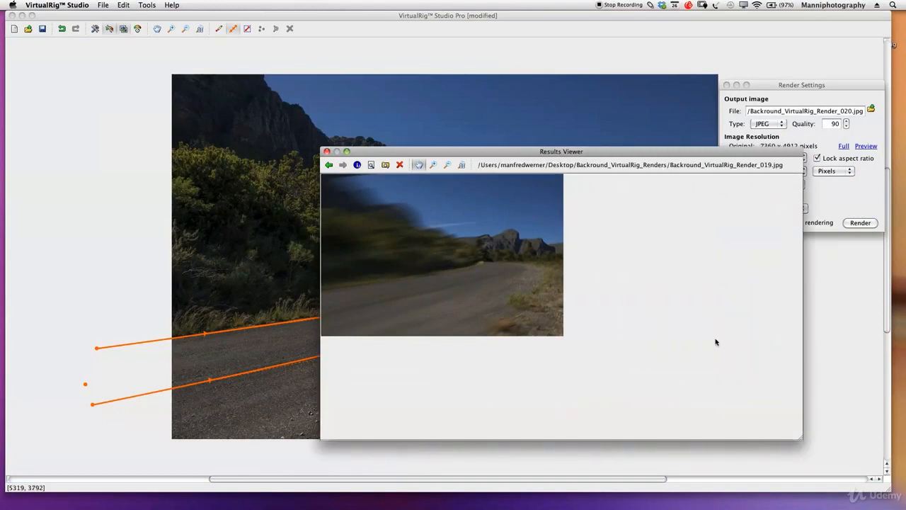
pyautogui.moveTo(528, 151); pyautogui.dragTo(414, 66)
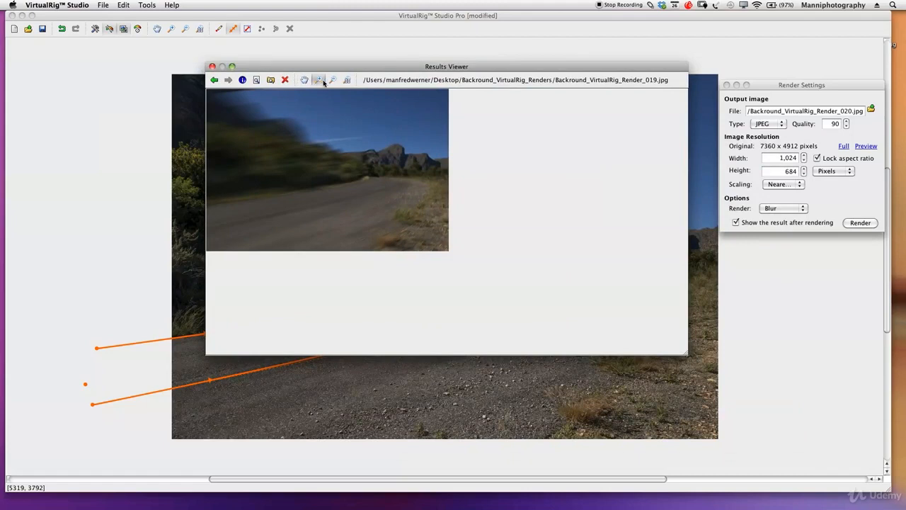
pyautogui.click(403, 193)
pyautogui.click(409, 194)
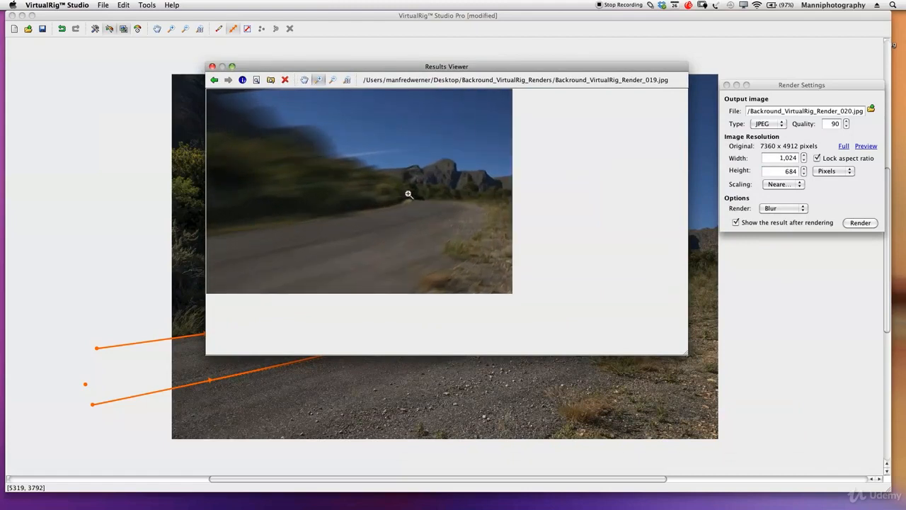
pyautogui.click(415, 197)
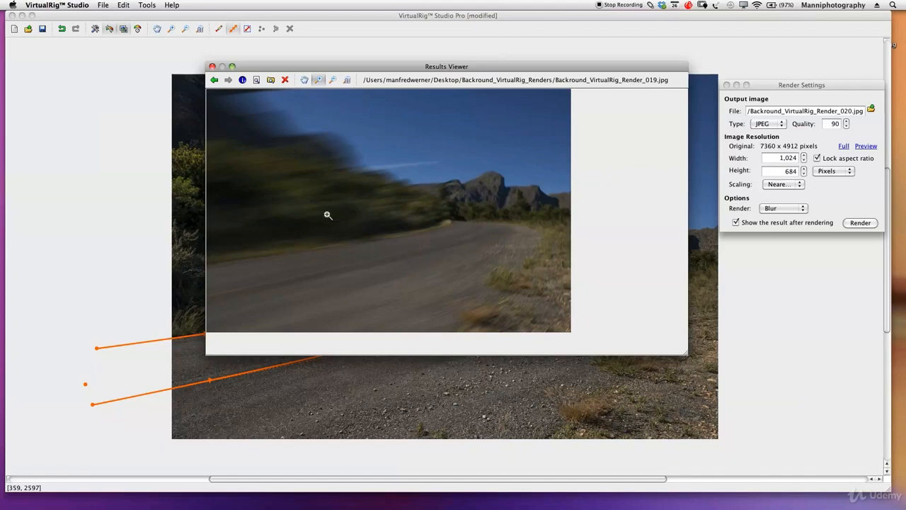
pyautogui.click(211, 67)
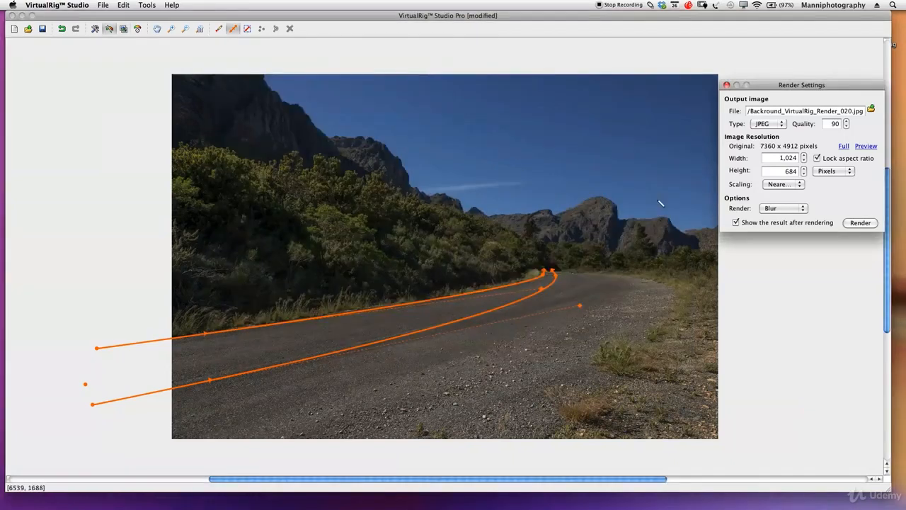
# - Arrange the project settings below the render settings, and open the path color chooser and close it without picking a color
pyautogui.moveTo(781, 89); pyautogui.dragTo(792, 63)
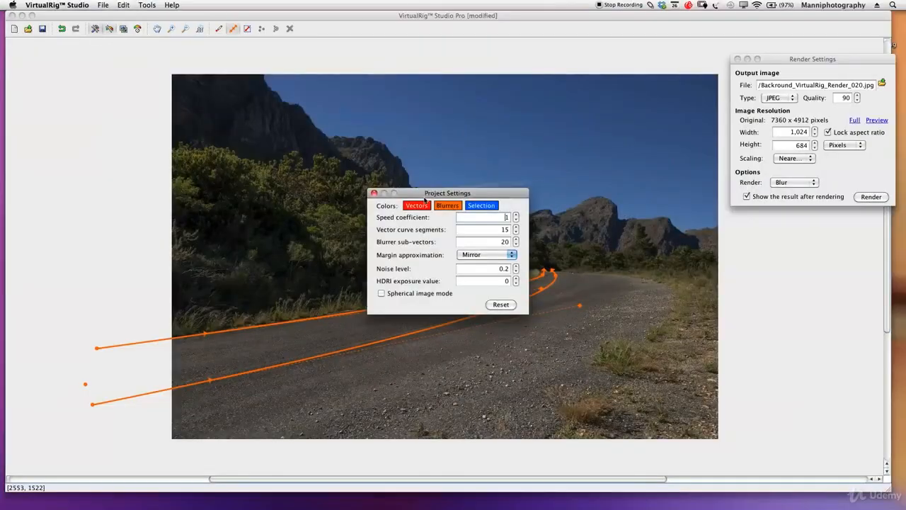
pyautogui.moveTo(426, 198); pyautogui.dragTo(781, 222)
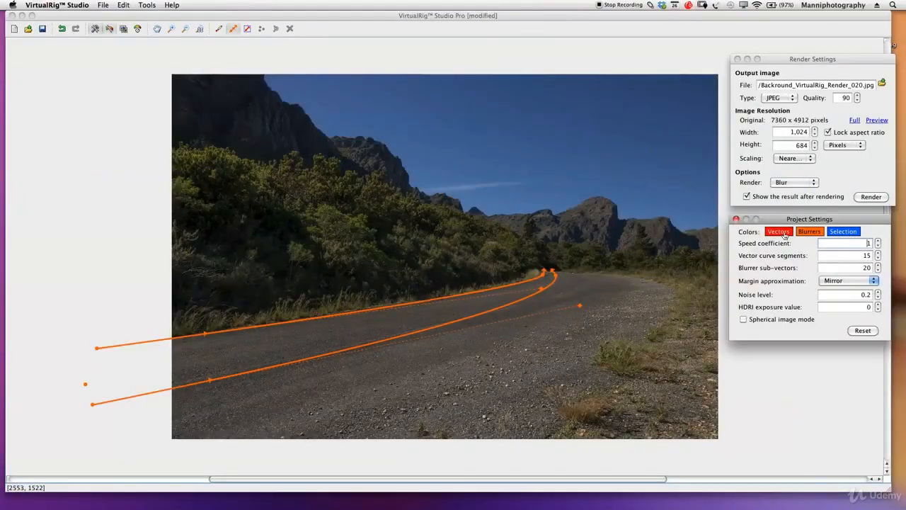
pyautogui.click(809, 231)
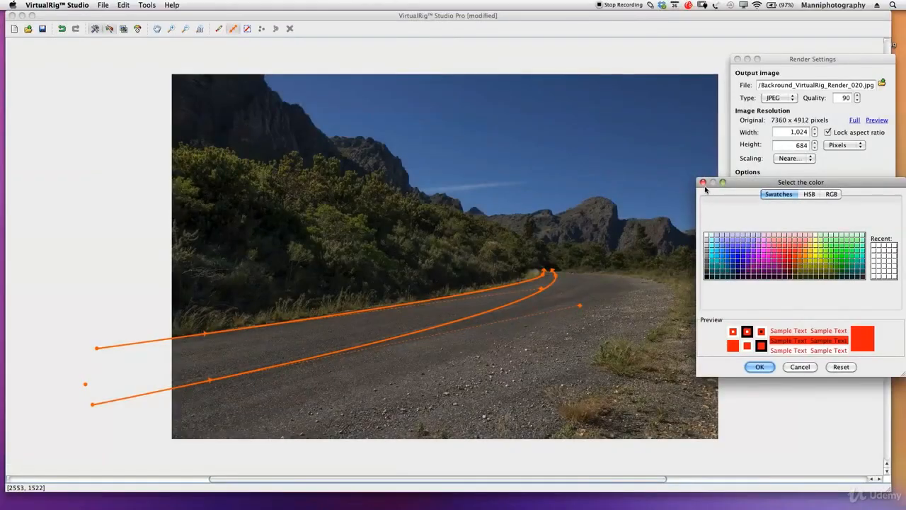
pyautogui.click(704, 184)
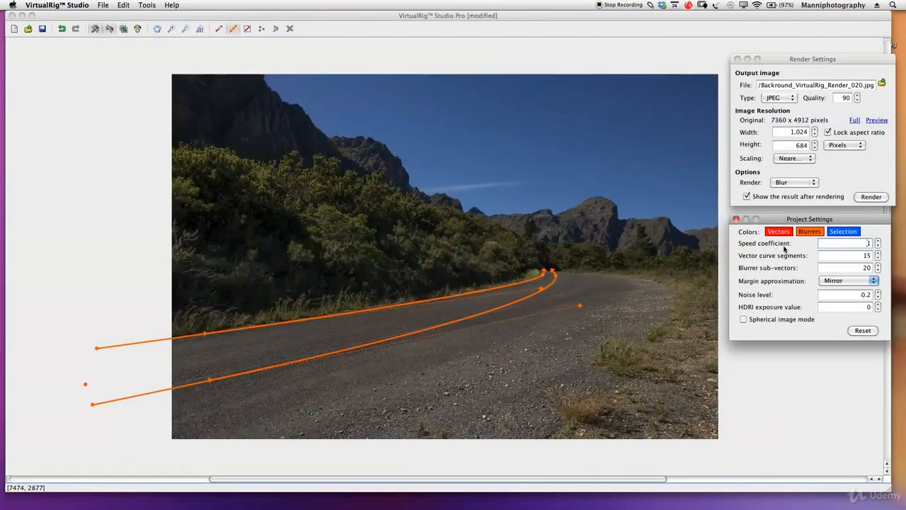
# - Lower the project's speed coefficient to 0.5 and render a new blur preview
pyautogui.click(878, 246)
pyautogui.click(877, 246)
pyautogui.click(878, 246)
pyautogui.click(877, 246)
pyautogui.click(878, 246)
pyautogui.click(877, 246)
pyautogui.click(877, 246)
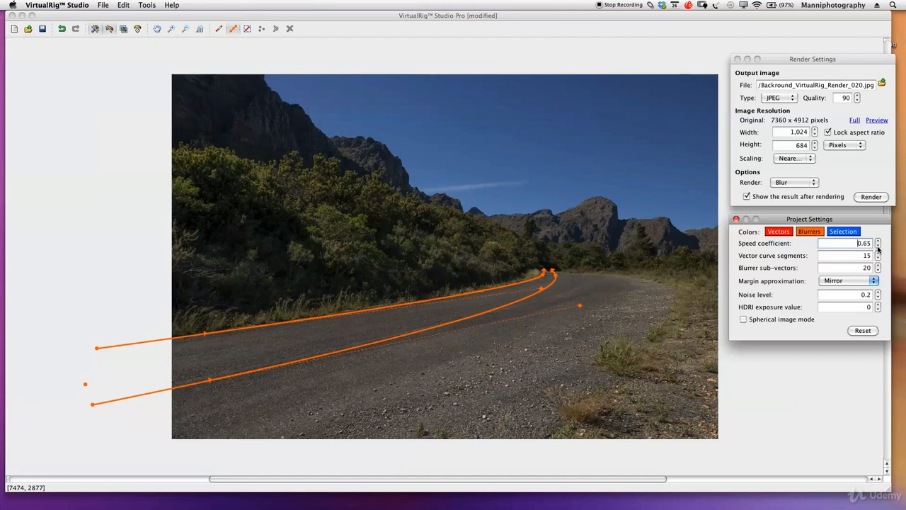
pyautogui.click(877, 246)
pyautogui.click(878, 241)
pyautogui.click(878, 241)
pyautogui.click(877, 241)
pyautogui.click(878, 241)
pyautogui.click(878, 240)
pyautogui.click(877, 247)
pyautogui.click(877, 247)
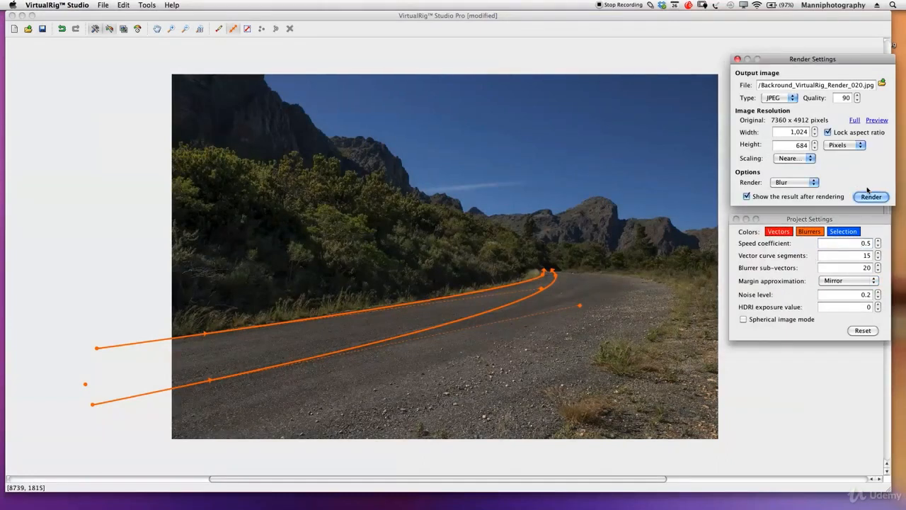
pyautogui.click(869, 197)
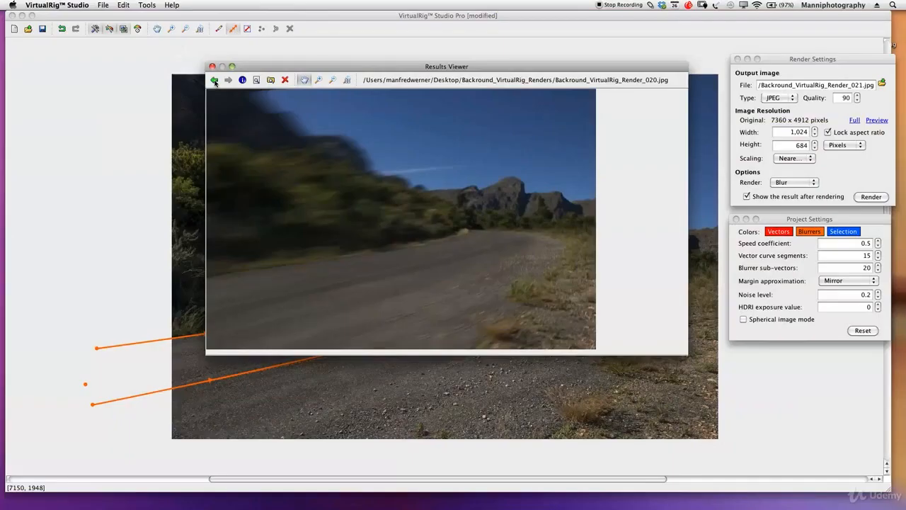
# - Compare the new render with the previous one by switching back and forth between renders 019 and 020
pyautogui.click(215, 80)
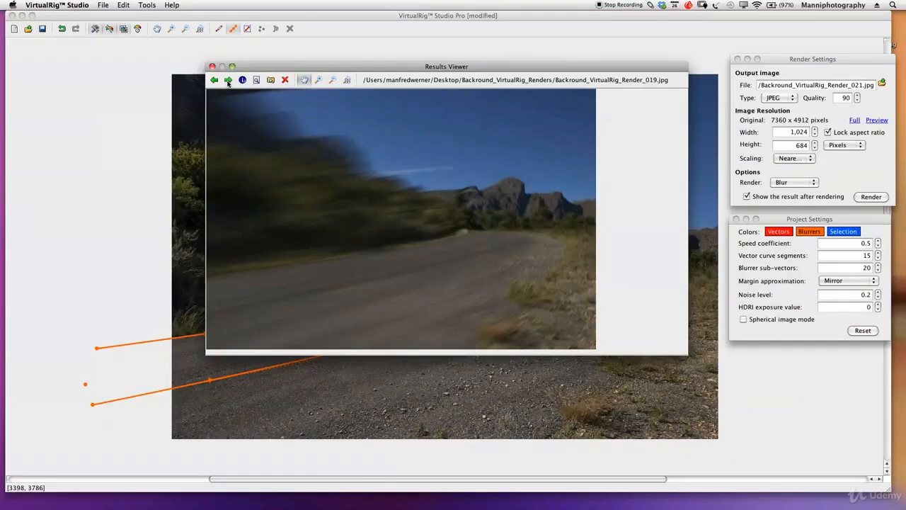
pyautogui.click(228, 80)
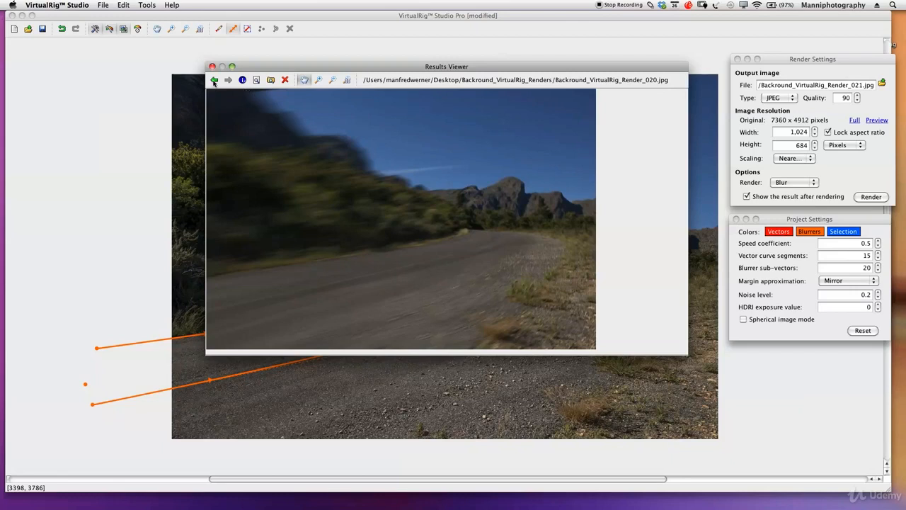
pyautogui.click(213, 81)
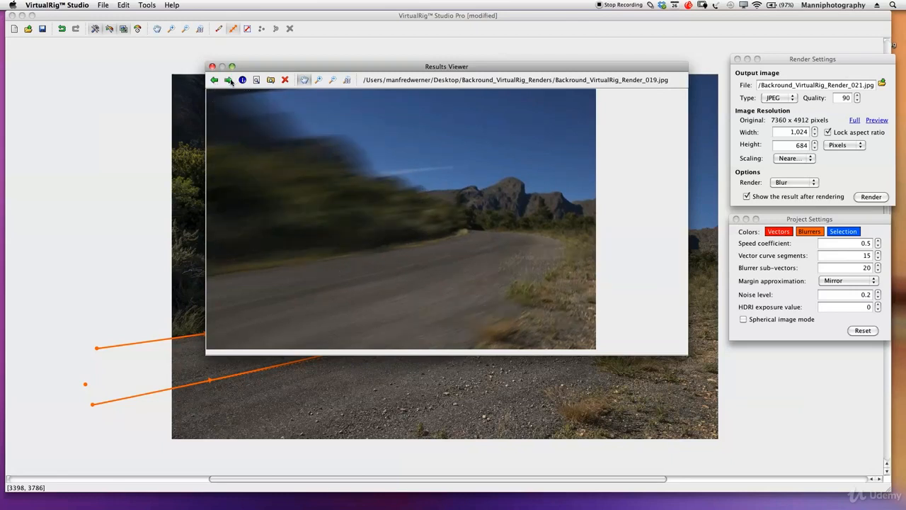
pyautogui.click(229, 80)
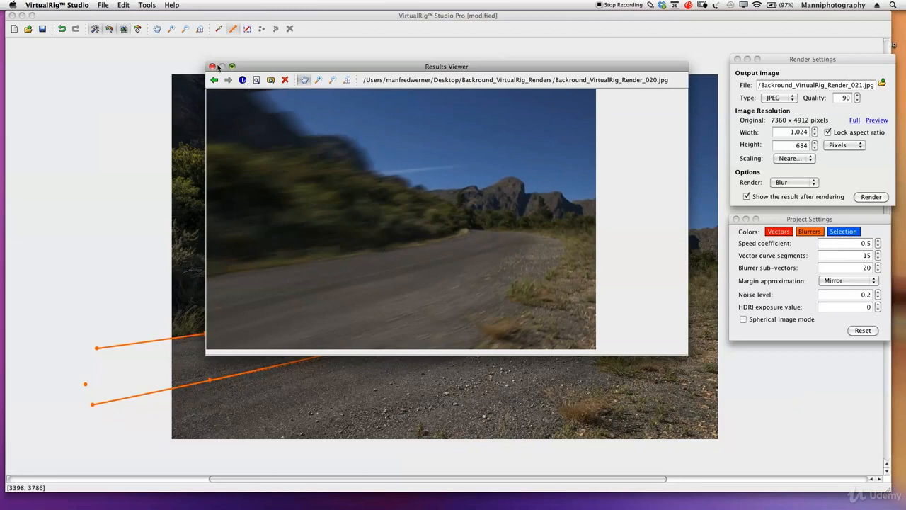
# - Raise the project's speed coefficient to 0.8 and render another blur preview
pyautogui.click(211, 67)
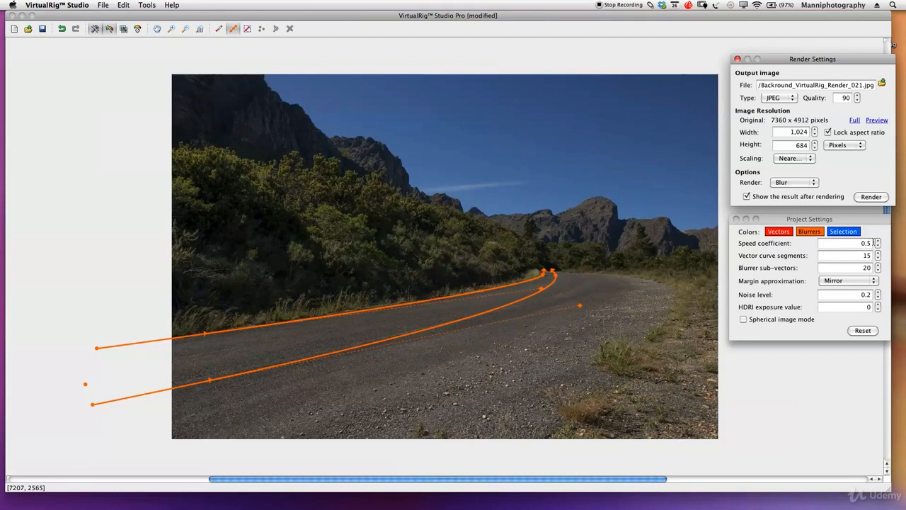
pyautogui.click(879, 241)
pyautogui.click(878, 241)
pyautogui.click(878, 241)
pyautogui.click(878, 242)
pyautogui.click(878, 241)
pyautogui.click(878, 241)
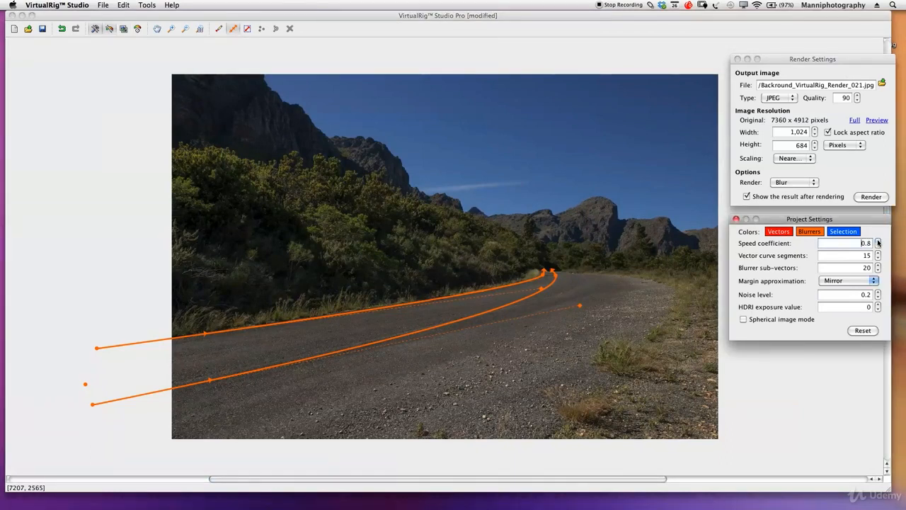
pyautogui.click(870, 197)
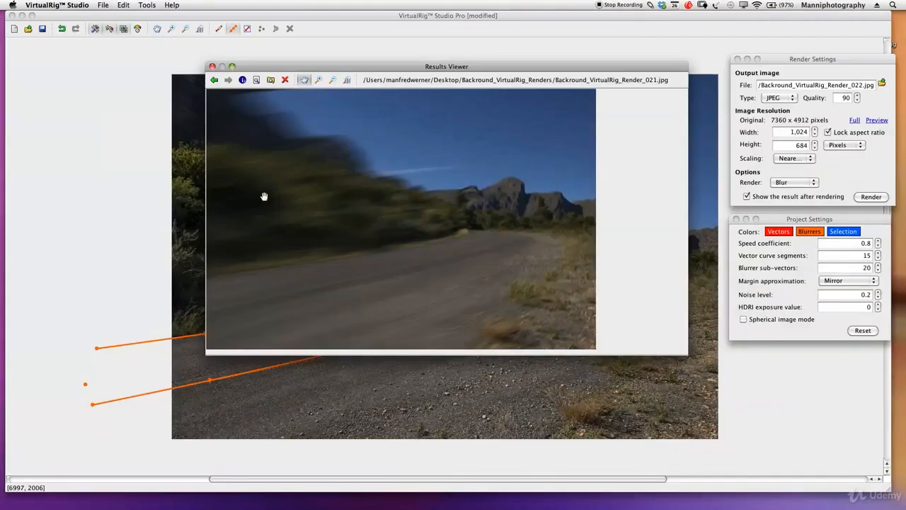
# - Compare render 021 with render 020 in the results viewer, and close the viewer
pyautogui.click(214, 81)
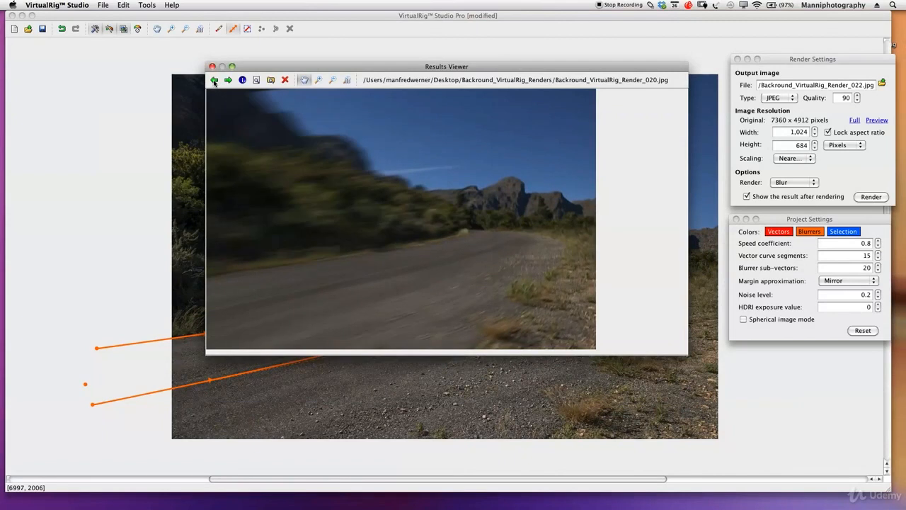
pyautogui.click(226, 81)
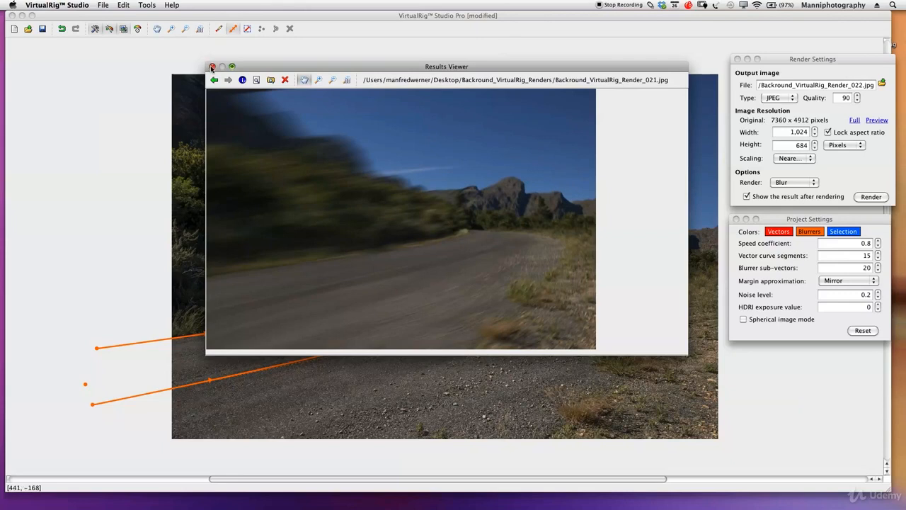
pyautogui.click(212, 67)
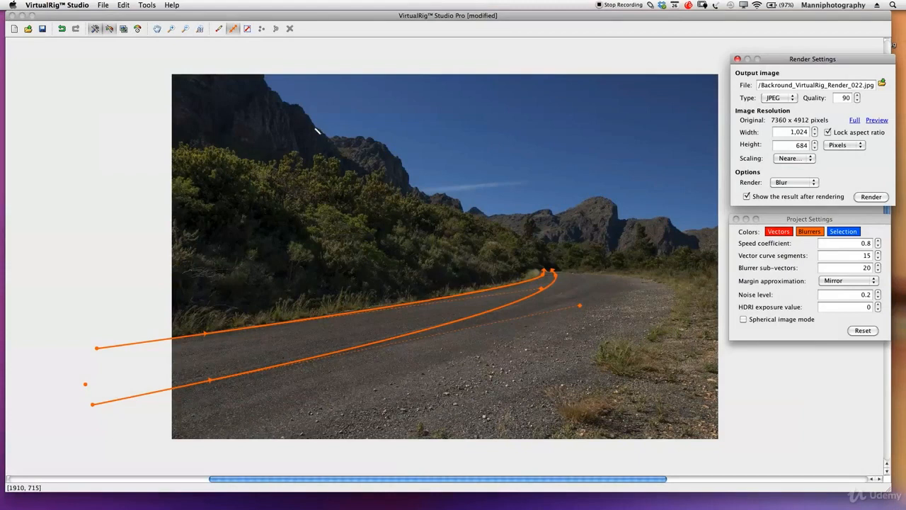
# - Draw a straight third blur path from the far end of the road down past the photo's lower edge
pyautogui.click(233, 29)
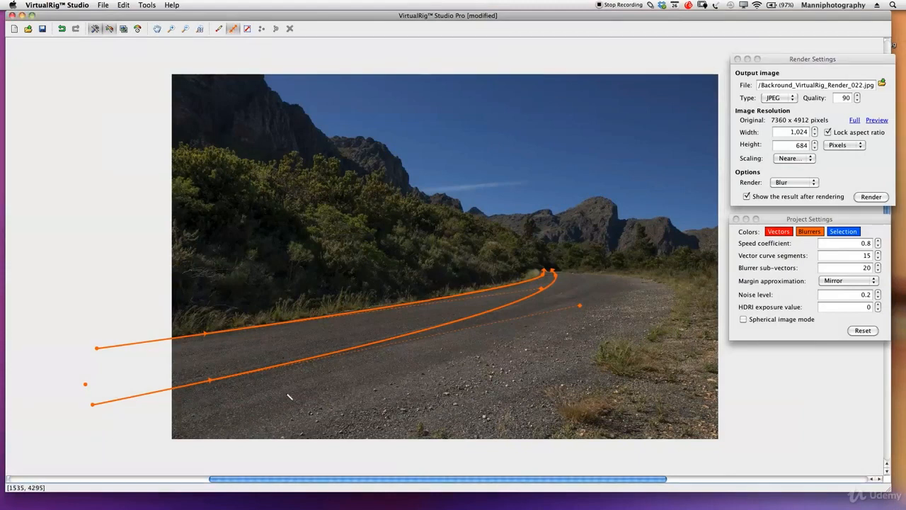
pyautogui.moveTo(561, 270); pyautogui.dragTo(533, 488)
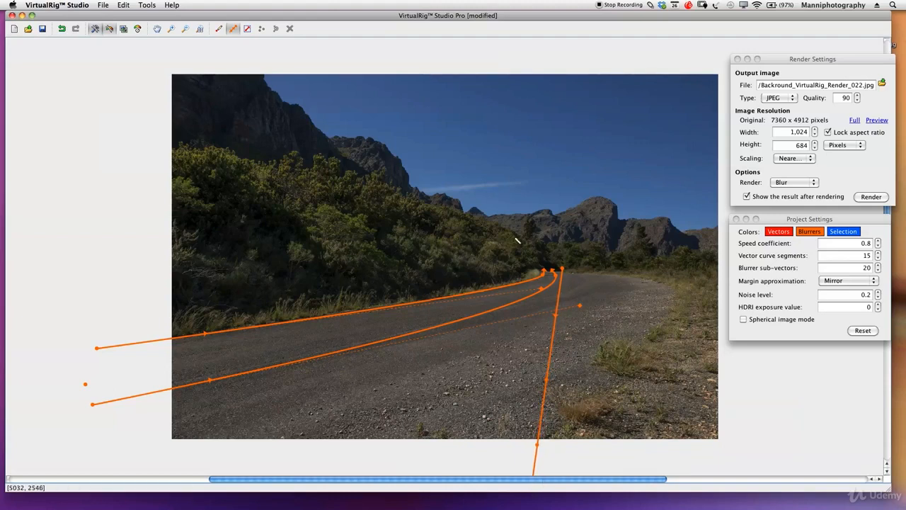
pyautogui.click(186, 29)
pyautogui.click(269, 157)
pyautogui.click(312, 192)
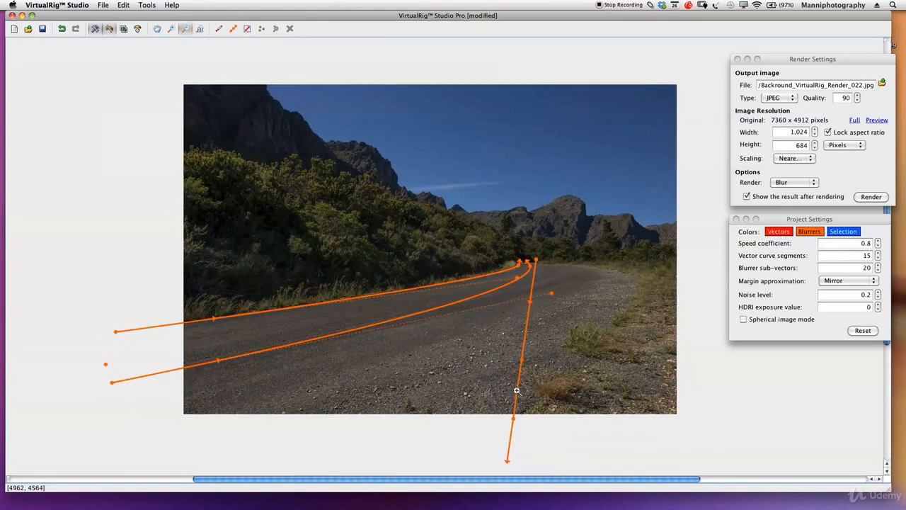
pyautogui.click(157, 29)
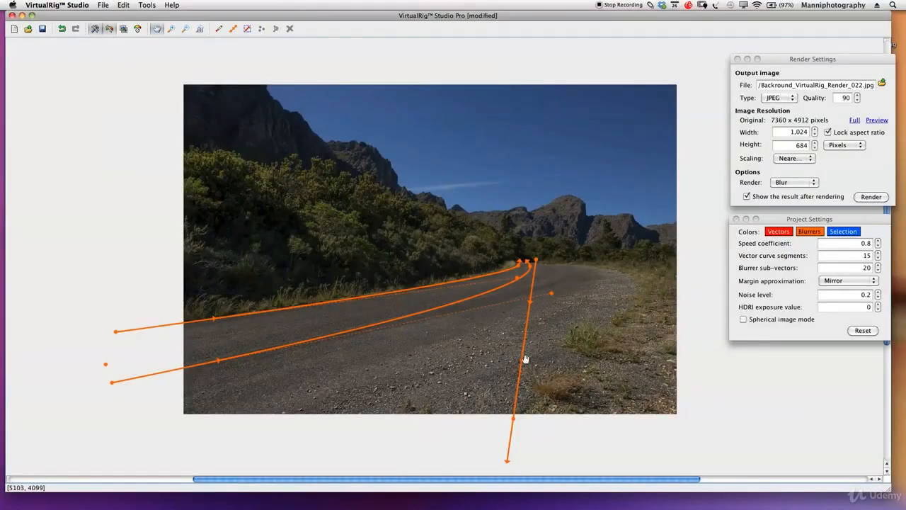
pyautogui.moveTo(525, 359); pyautogui.dragTo(506, 341)
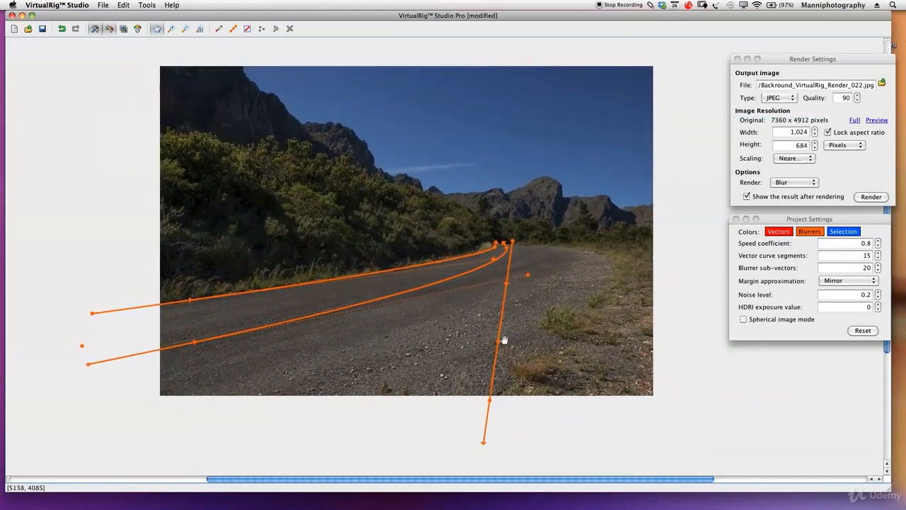
# - Bend the third path outward to follow the road's right-hand curve and adjust its lower end beneath the photo
pyautogui.press('space')
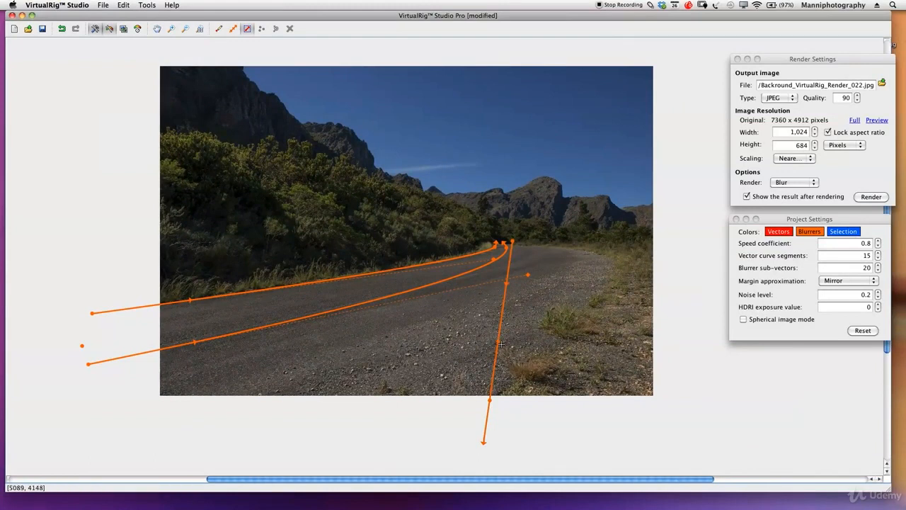
pyautogui.moveTo(499, 341); pyautogui.dragTo(734, 239)
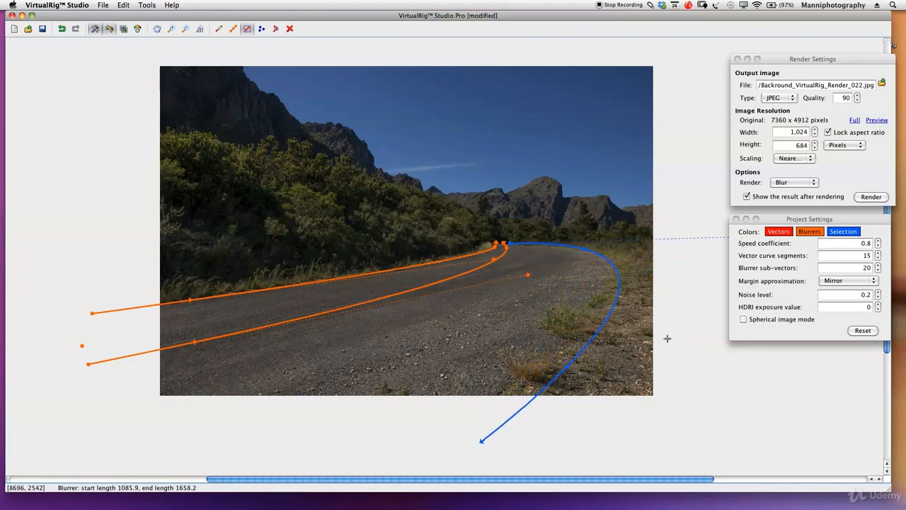
pyautogui.moveTo(482, 441); pyautogui.dragTo(442, 415)
pyautogui.moveTo(803, 223); pyautogui.dragTo(781, 288)
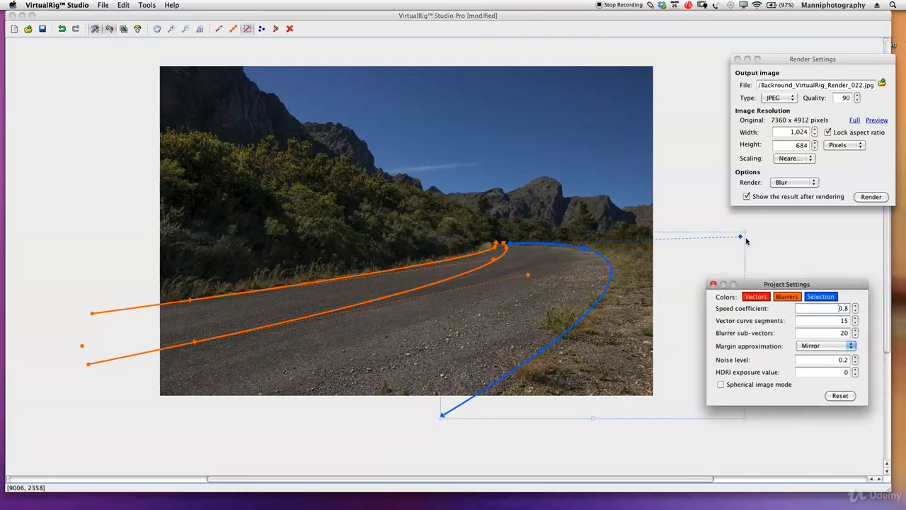
pyautogui.click(747, 232)
pyautogui.moveTo(750, 228); pyautogui.dragTo(751, 240)
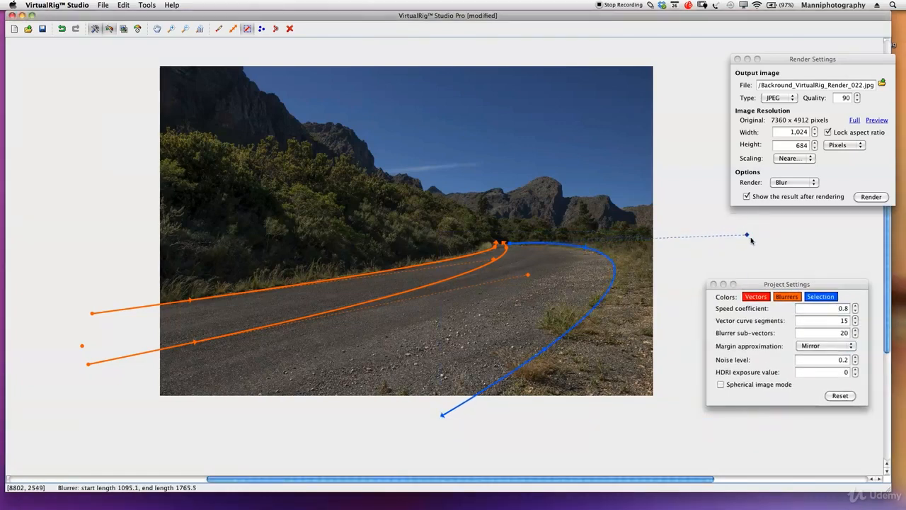
pyautogui.moveTo(443, 415); pyautogui.dragTo(406, 424)
pyautogui.moveTo(751, 239); pyautogui.dragTo(735, 235)
pyautogui.moveTo(409, 425); pyautogui.dragTo(438, 426)
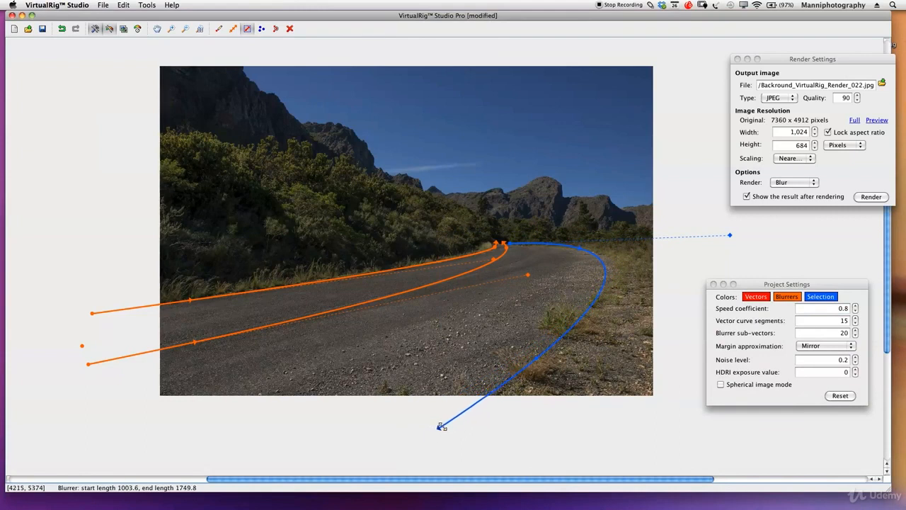
# - Shorten the third path's blur length at its near end, render a blur preview, and close the results
pyautogui.click(536, 361)
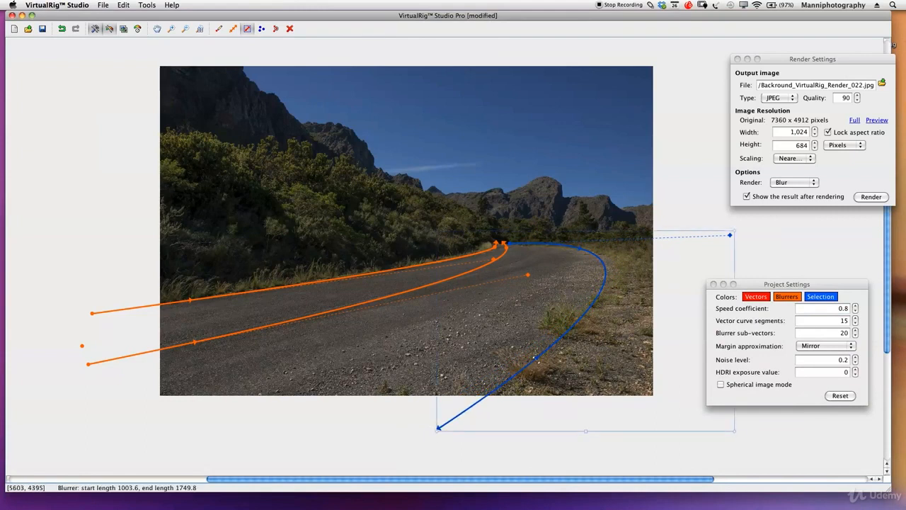
pyautogui.moveTo(537, 360); pyautogui.dragTo(526, 370)
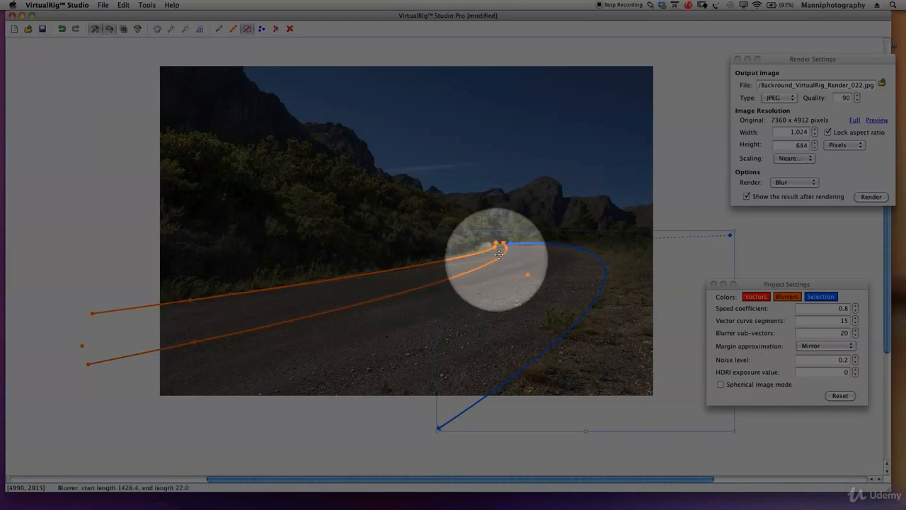
pyautogui.moveTo(501, 258); pyautogui.dragTo(501, 243)
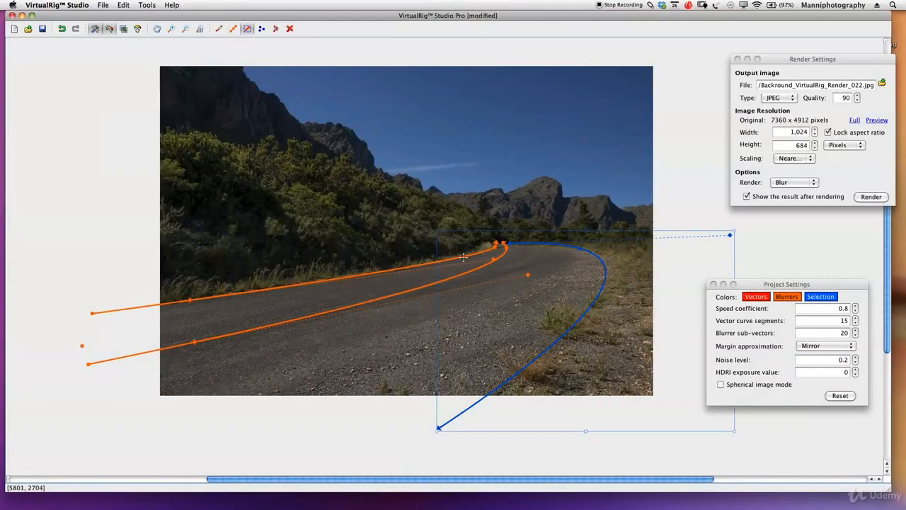
pyautogui.click(789, 267)
pyautogui.click(871, 196)
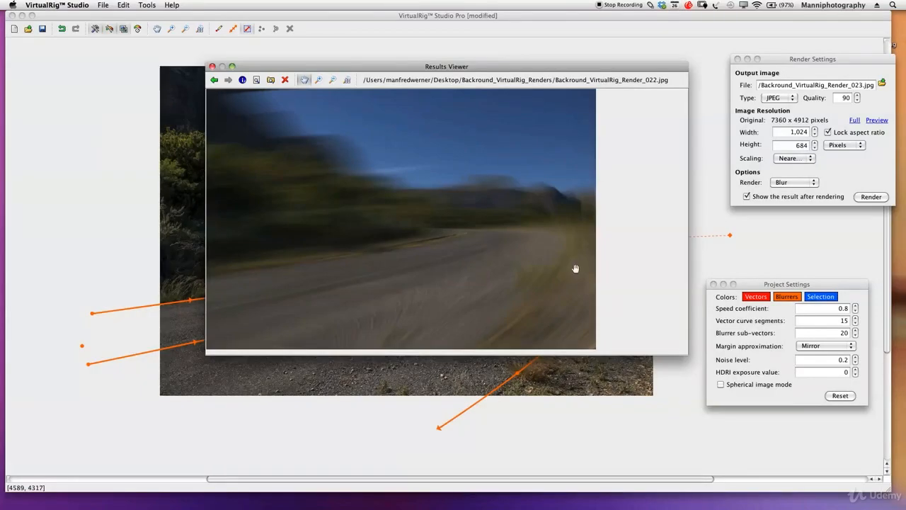
pyautogui.click(211, 67)
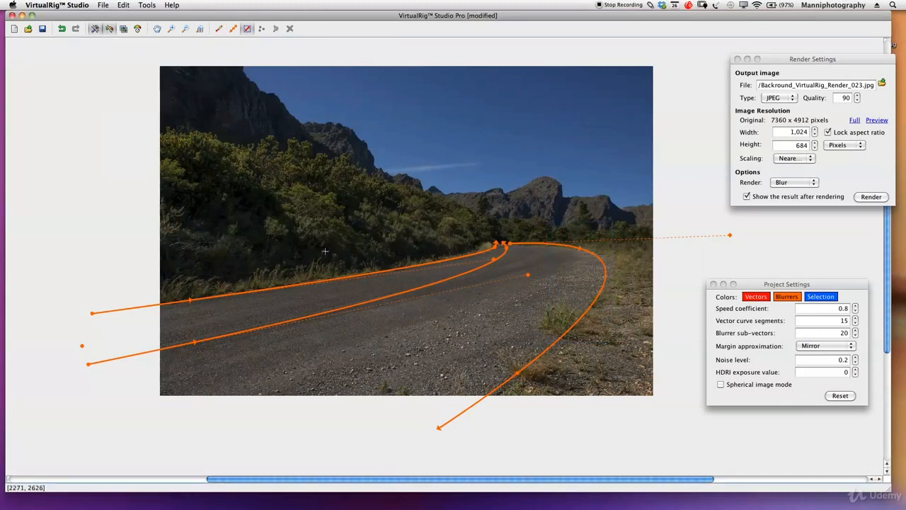
# - Delete the third blur path along the right side of the road
pyautogui.moveTo(564, 231); pyautogui.dragTo(505, 407)
pyautogui.moveTo(651, 238); pyautogui.dragTo(532, 409)
pyautogui.click(572, 327)
pyautogui.press('Delete')
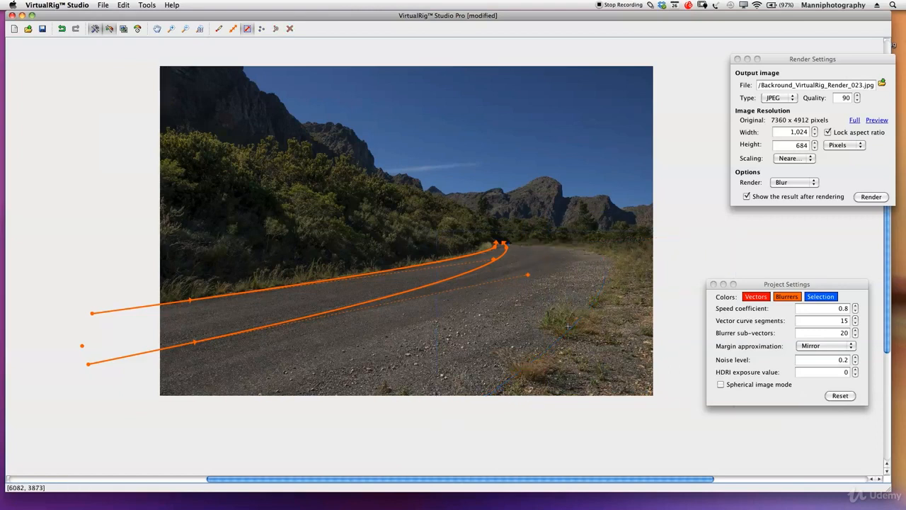
# - Draw a new blur path from below the photo up to the road's far end and bend it around the right-hand curve
pyautogui.click(233, 29)
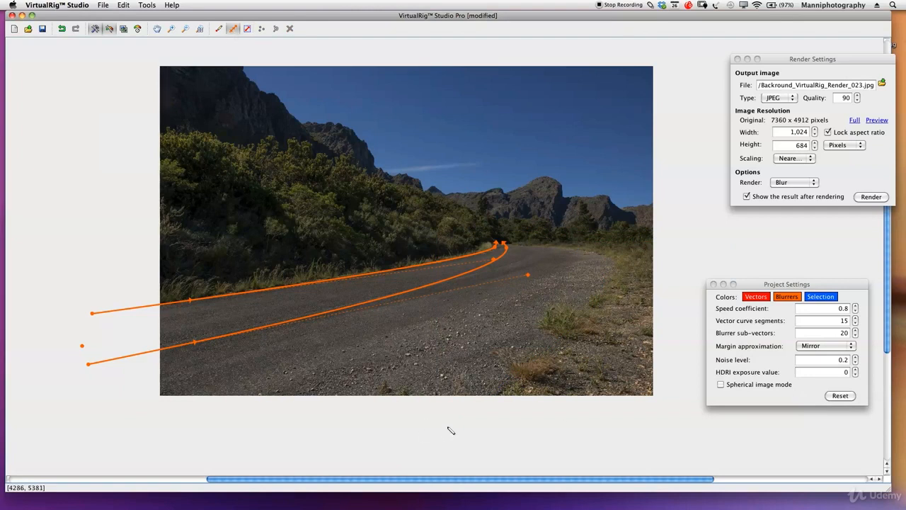
pyautogui.moveTo(451, 451)
pyautogui.mouseDown()
pyautogui.moveTo(500, 398)
pyautogui.moveTo(537, 325)
pyautogui.moveTo(514, 249)
pyautogui.mouseUp()
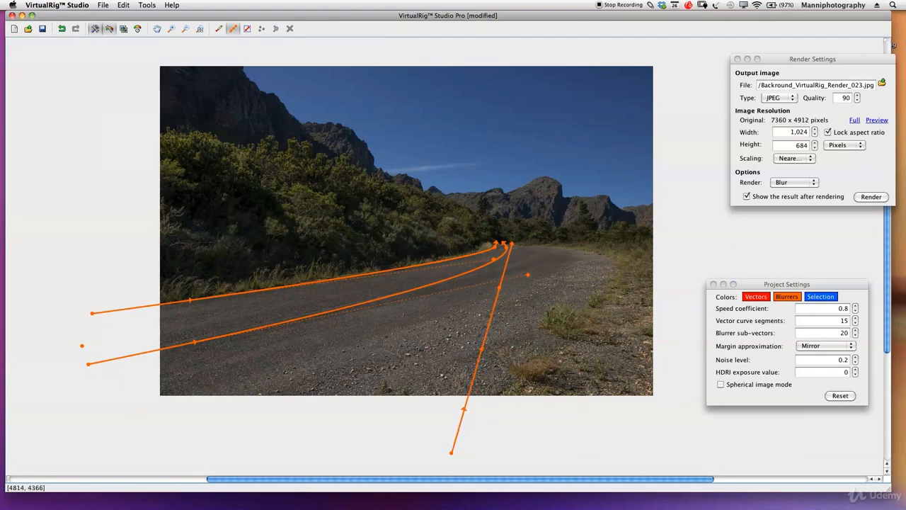
pyautogui.moveTo(483, 348); pyautogui.dragTo(748, 230)
pyautogui.moveTo(509, 245); pyautogui.dragTo(511, 242)
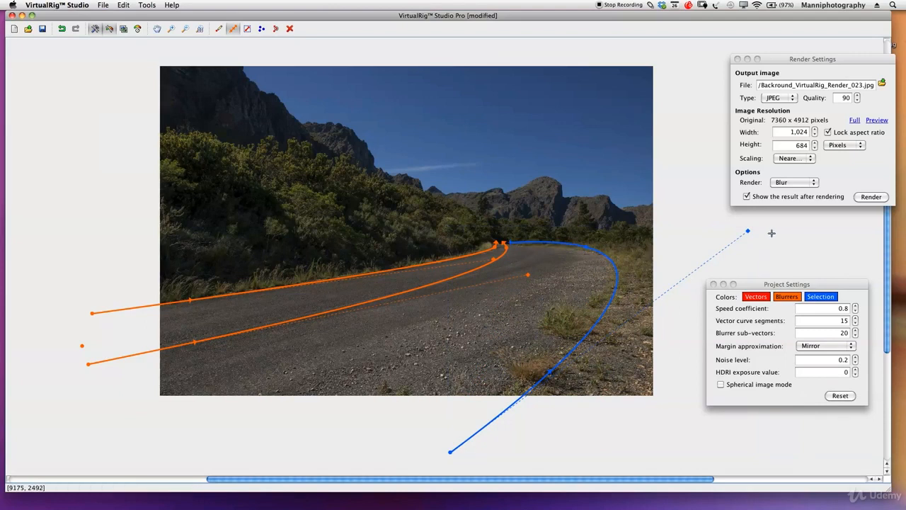
# - Refine the new path's curvature and extend its start point farther left below the photo to match the road edge
pyautogui.moveTo(748, 230); pyautogui.dragTo(752, 239)
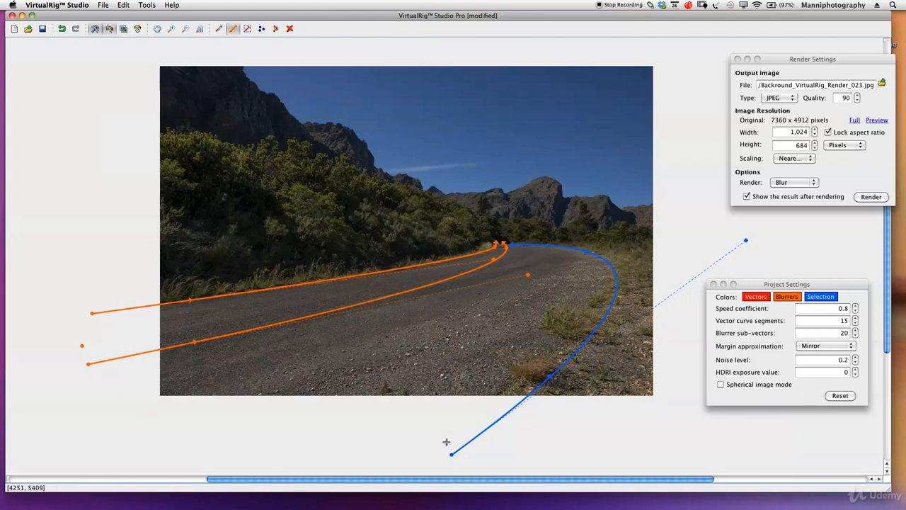
pyautogui.moveTo(450, 453); pyautogui.dragTo(389, 455)
pyautogui.moveTo(746, 241); pyautogui.dragTo(749, 236)
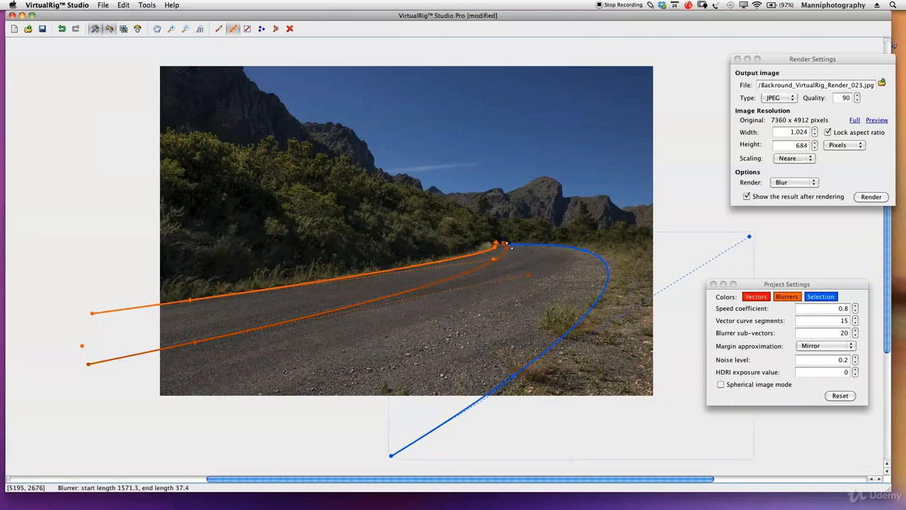
pyautogui.moveTo(749, 237)
pyautogui.mouseDown()
pyautogui.moveTo(745, 244)
pyautogui.moveTo(749, 238)
pyautogui.mouseUp()
# - Reduce the new path's start length to about 2098.7 and undo the stray blurrer placed near the bend
pyautogui.click(511, 378)
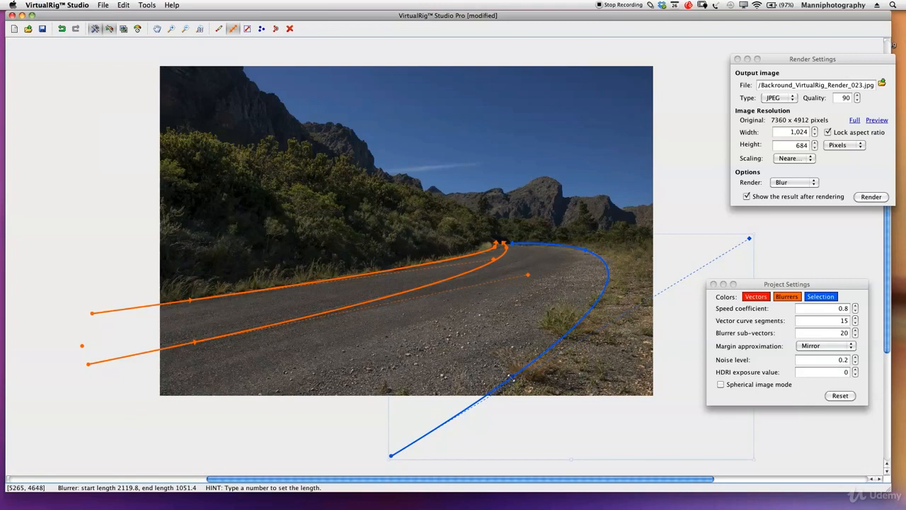
pyautogui.moveTo(512, 376); pyautogui.dragTo(507, 381)
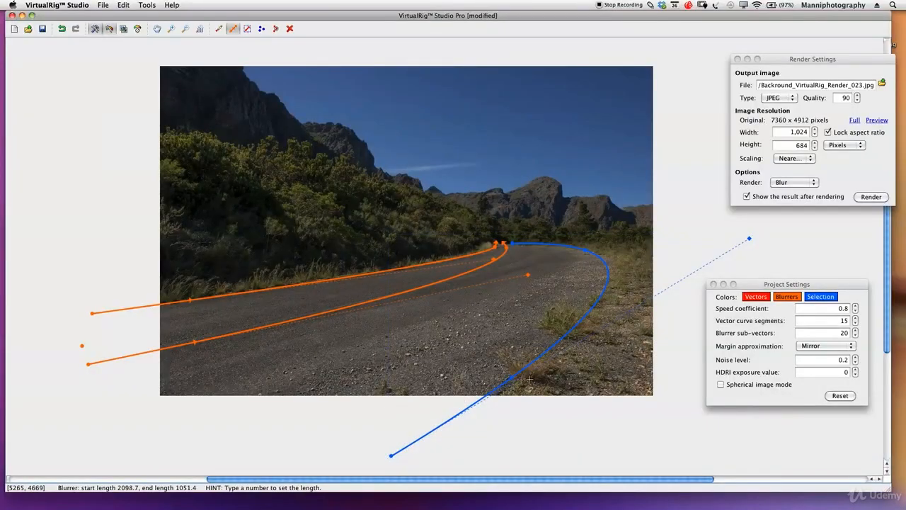
pyautogui.click(585, 256)
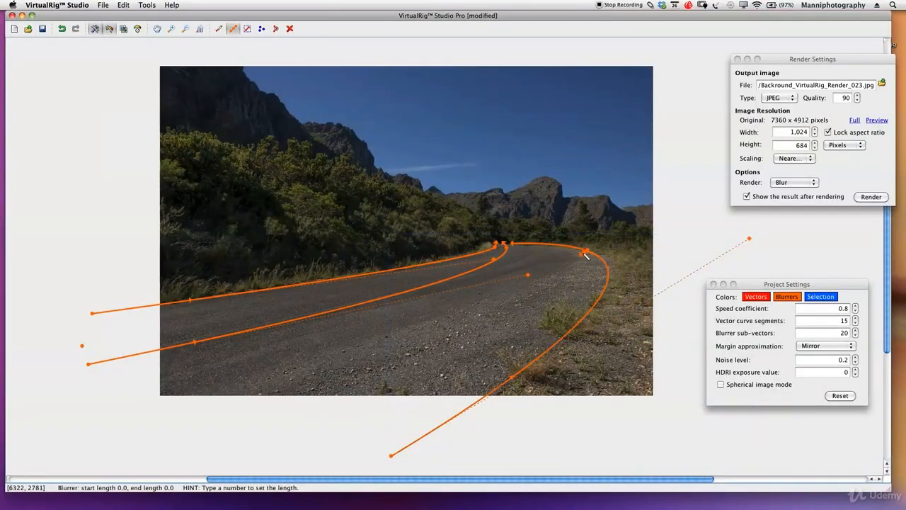
pyautogui.press('super+z')
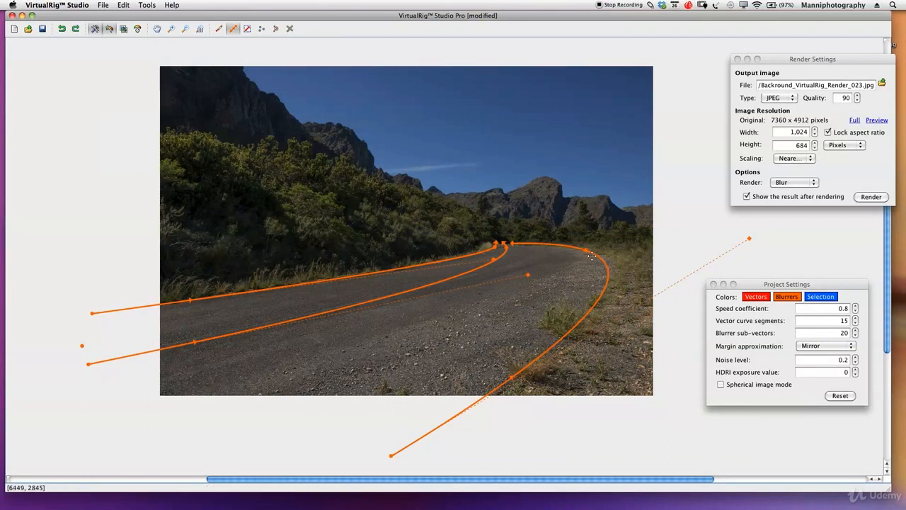
# - Shorten the right-hand path's end length to about 48.6, nudge its start point, and render a new blur preview
pyautogui.click(542, 243)
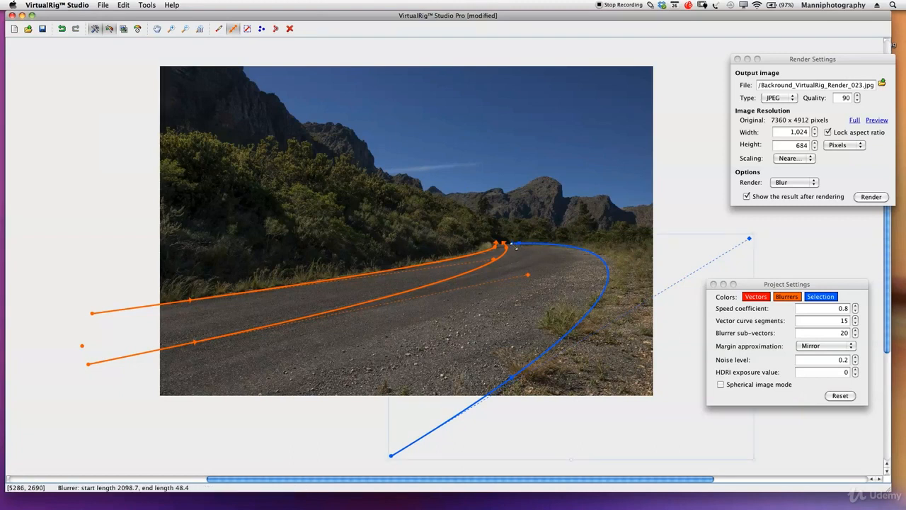
pyautogui.click(566, 248)
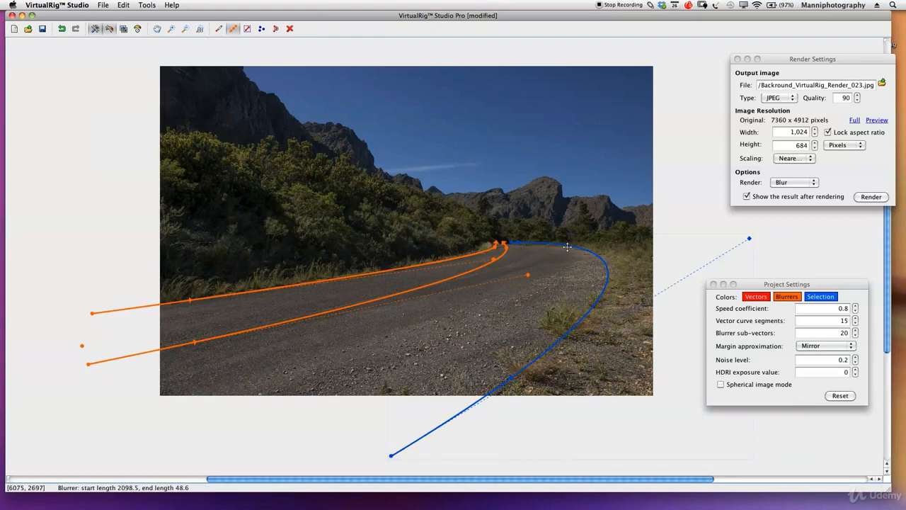
pyautogui.moveTo(390, 456); pyautogui.dragTo(380, 452)
pyautogui.click(871, 197)
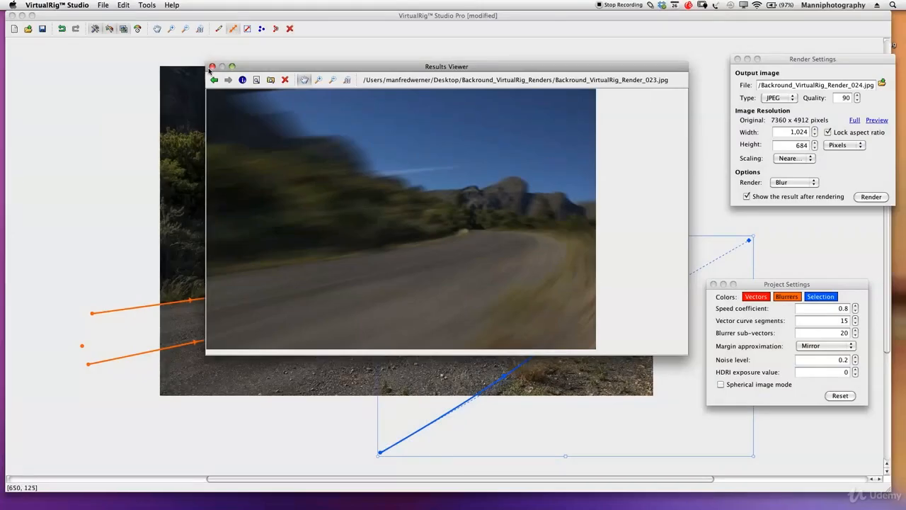
pyautogui.click(212, 67)
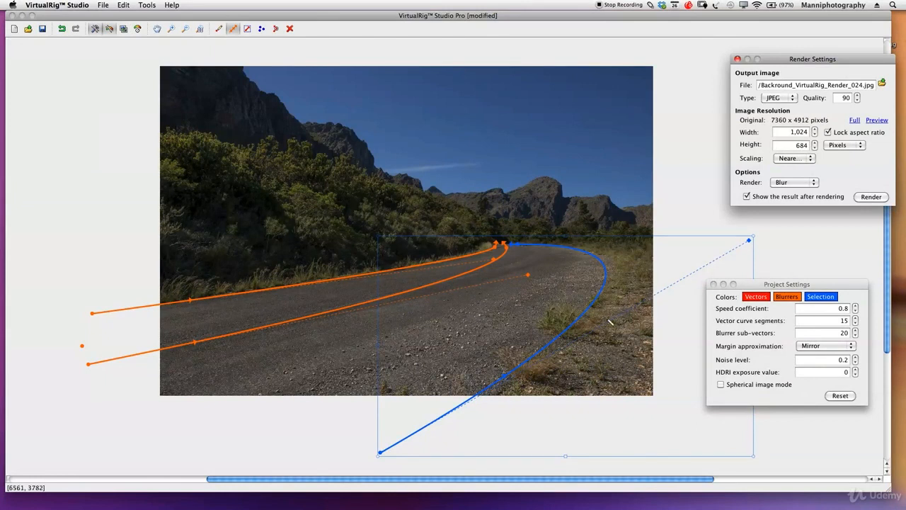
pyautogui.click(578, 276)
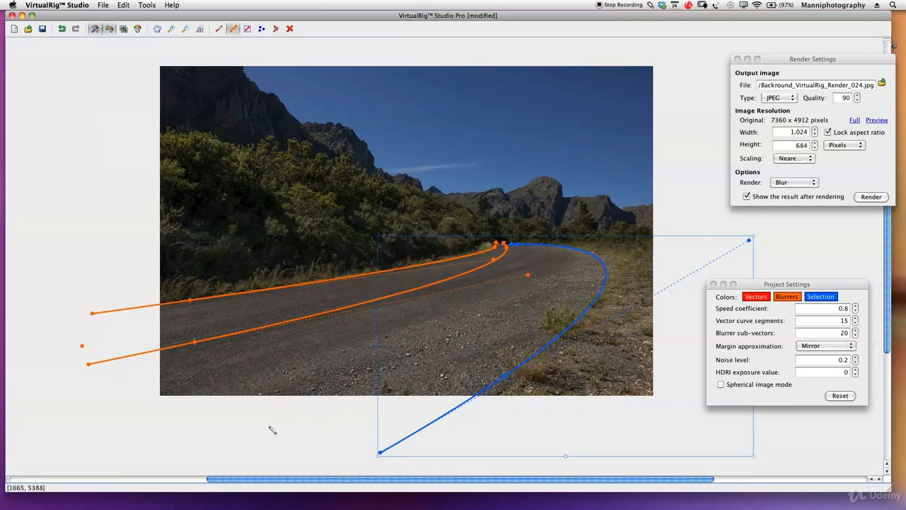
# - Draw a new blur path from below the photo's left part to the road's far end and bend it along the road's curve
pyautogui.moveTo(196, 418); pyautogui.dragTo(509, 245)
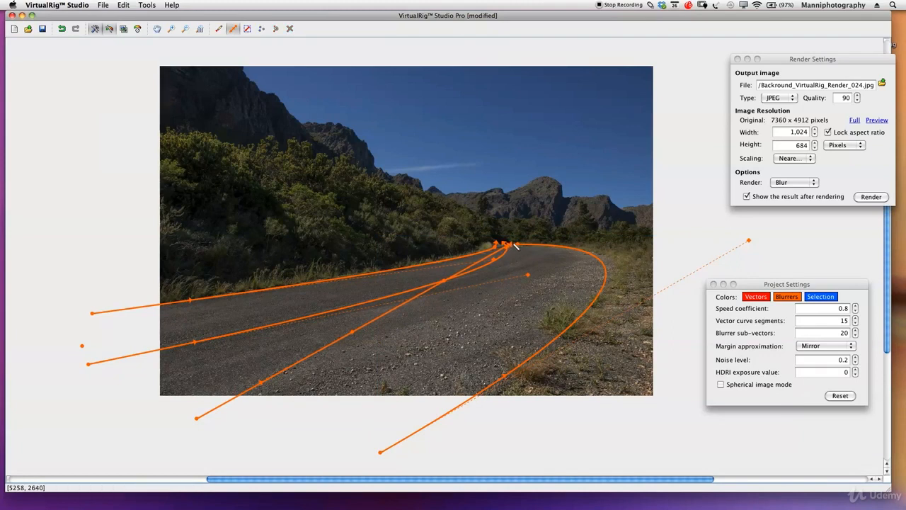
pyautogui.moveTo(351, 331); pyautogui.dragTo(548, 300)
pyautogui.moveTo(504, 244); pyautogui.dragTo(528, 246)
pyautogui.click(564, 249)
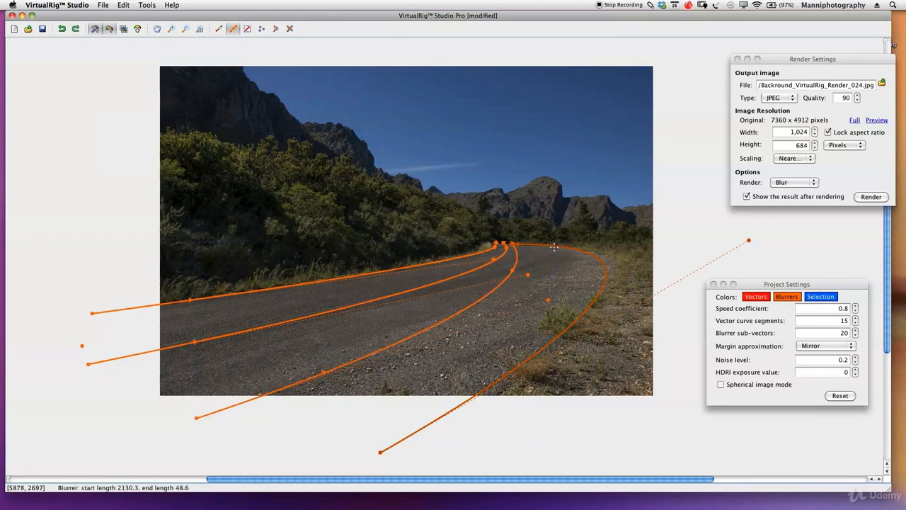
# - Adjust the far ends of the new path and the right-hand path, shortening the new path's end length to about 30
pyautogui.click(520, 244)
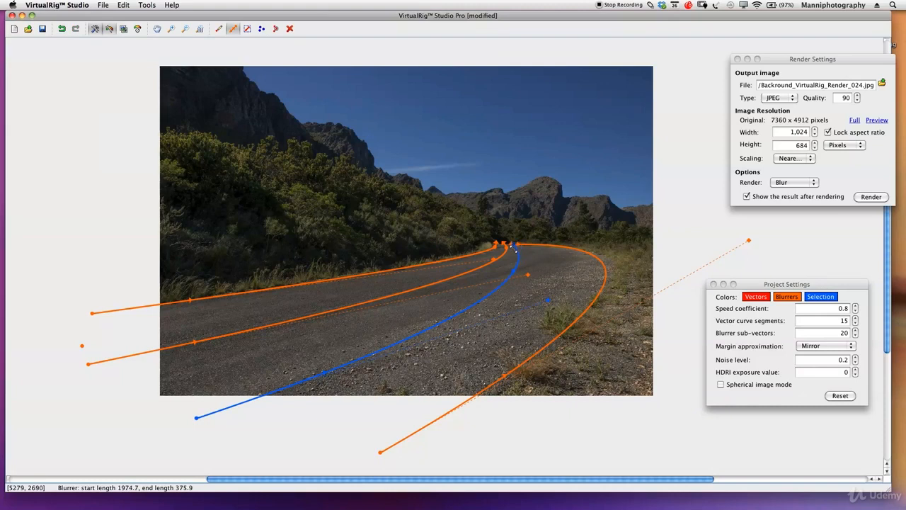
pyautogui.click(518, 245)
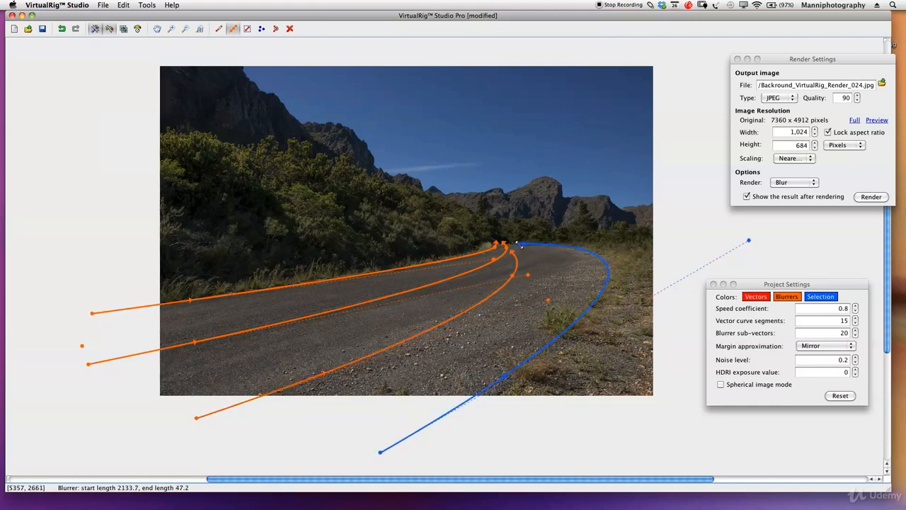
pyautogui.click(518, 247)
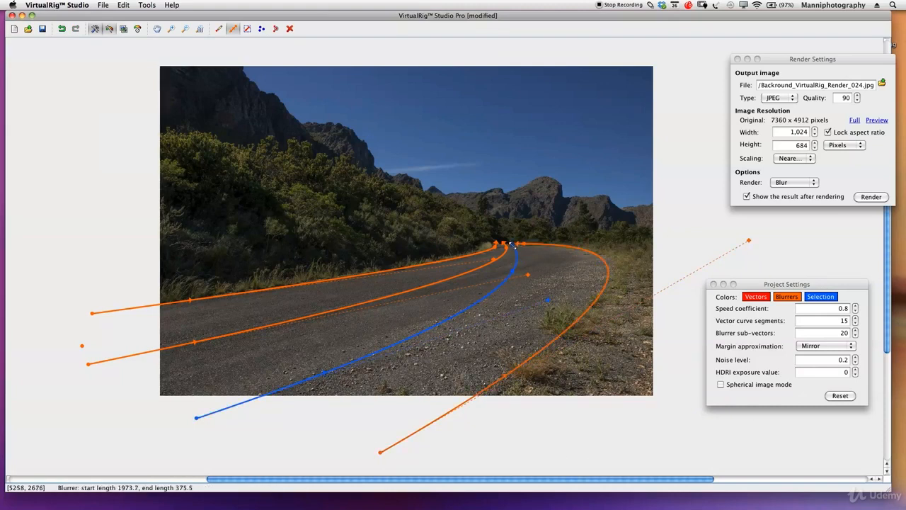
pyautogui.moveTo(508, 244); pyautogui.dragTo(515, 269)
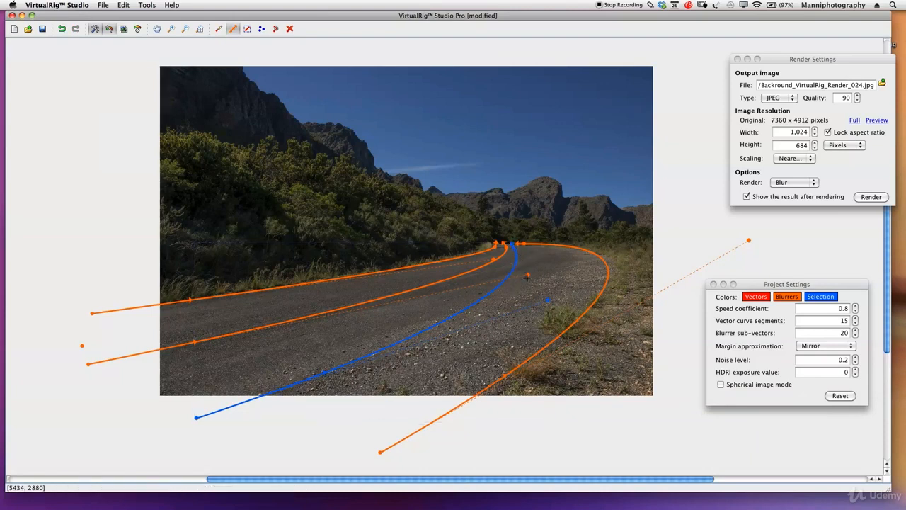
# - Bend the new path farther right at the curve and extend its start point left beyond the photo, with a start length of about 1925
pyautogui.moveTo(548, 300); pyautogui.dragTo(586, 278)
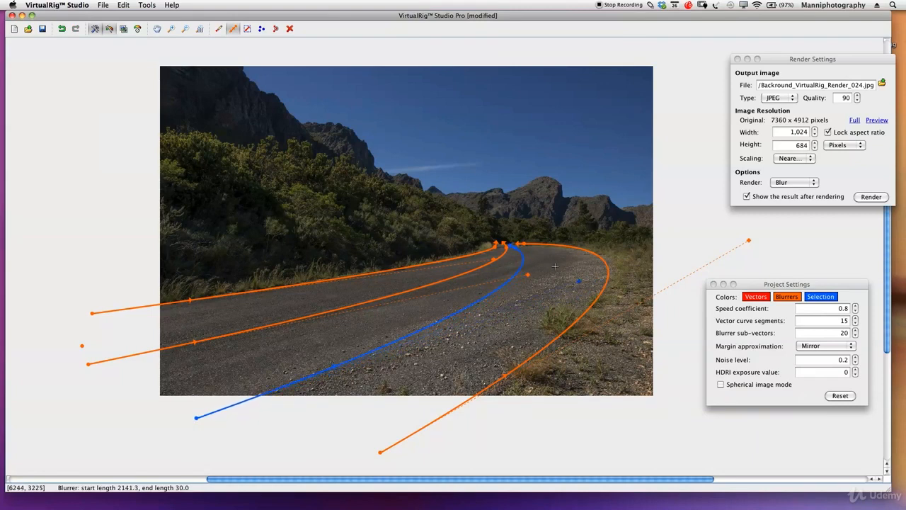
pyautogui.moveTo(510, 245); pyautogui.dragTo(511, 246)
pyautogui.moveTo(197, 420); pyautogui.dragTo(114, 420)
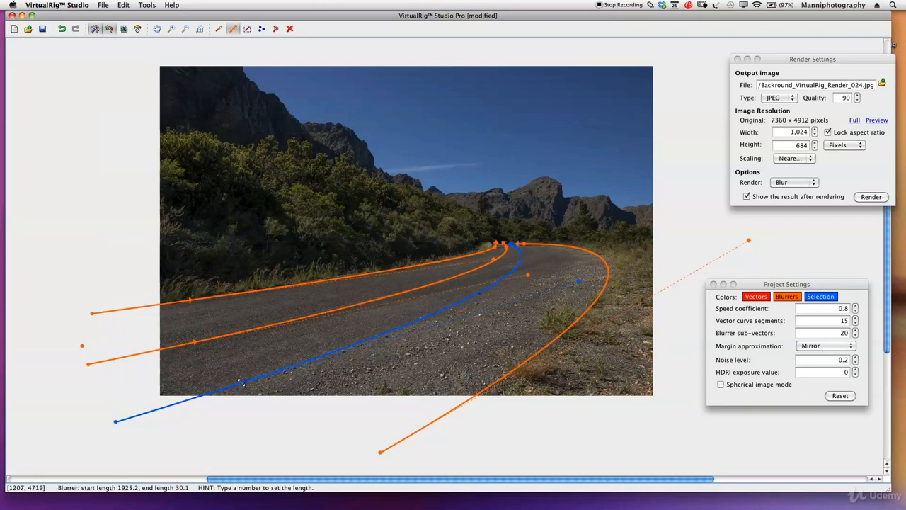
pyautogui.press('F1')
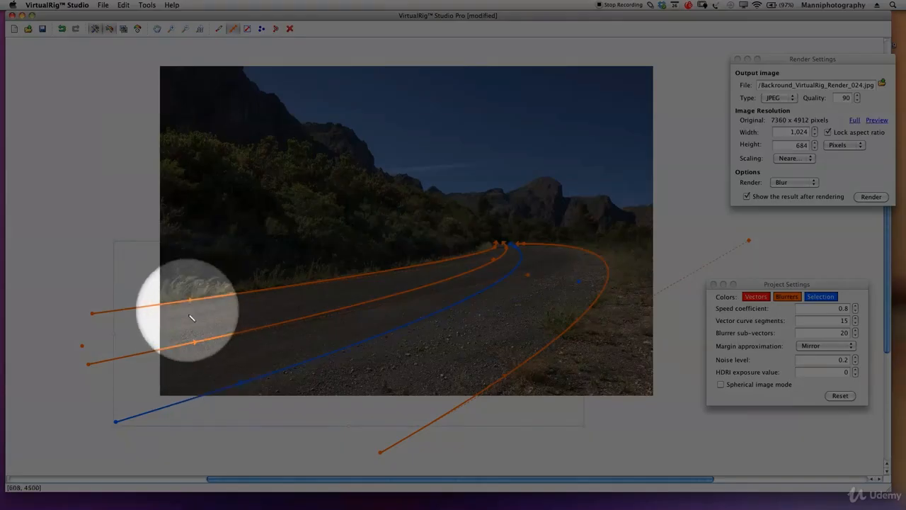
pyautogui.press('F1')
pyautogui.press('F1')
pyautogui.press('F1')
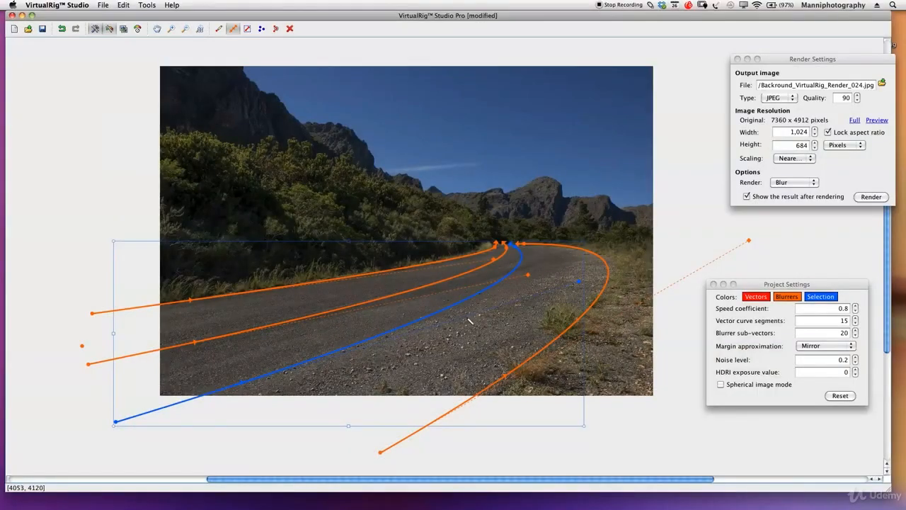
# - Render a blur preview with the added road path and close the result after checking it
pyautogui.click(868, 197)
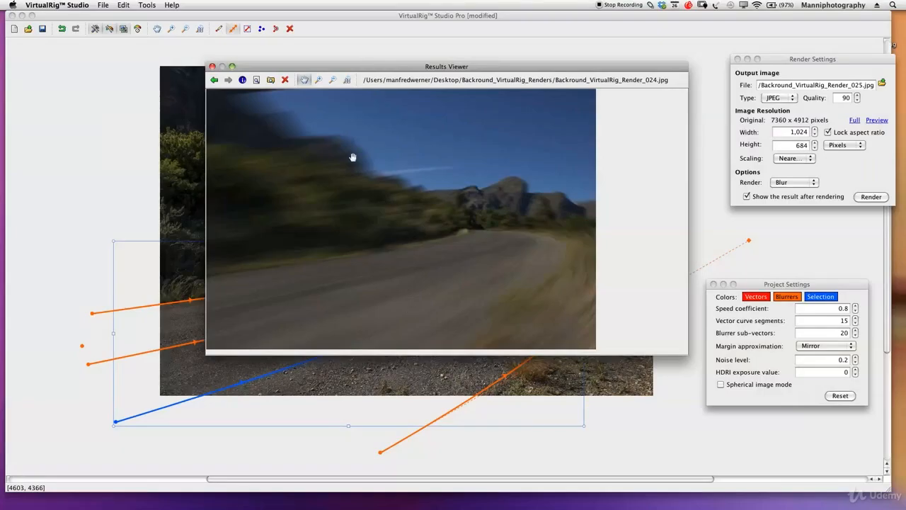
pyautogui.click(211, 66)
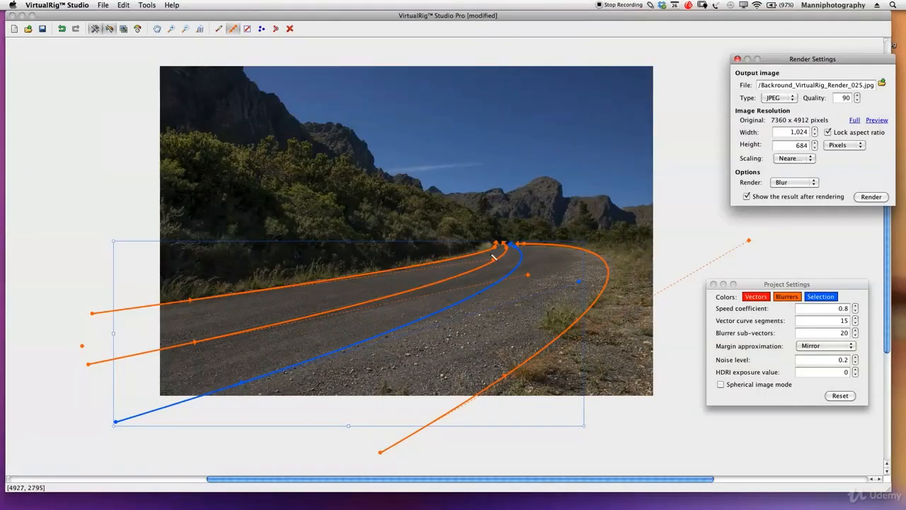
# - Draw another blur path from below the photo to the road's far end, bend it rightward along the curve, and nudge the neighbouring road path
pyautogui.click(232, 31)
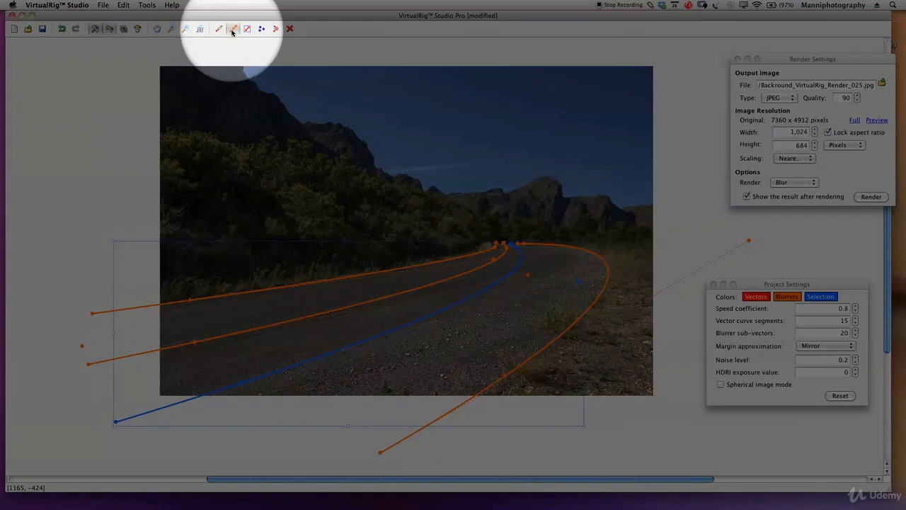
pyautogui.moveTo(244, 458)
pyautogui.mouseDown()
pyautogui.moveTo(469, 327)
pyautogui.moveTo(496, 253)
pyautogui.moveTo(517, 244)
pyautogui.moveTo(509, 247)
pyautogui.mouseUp()
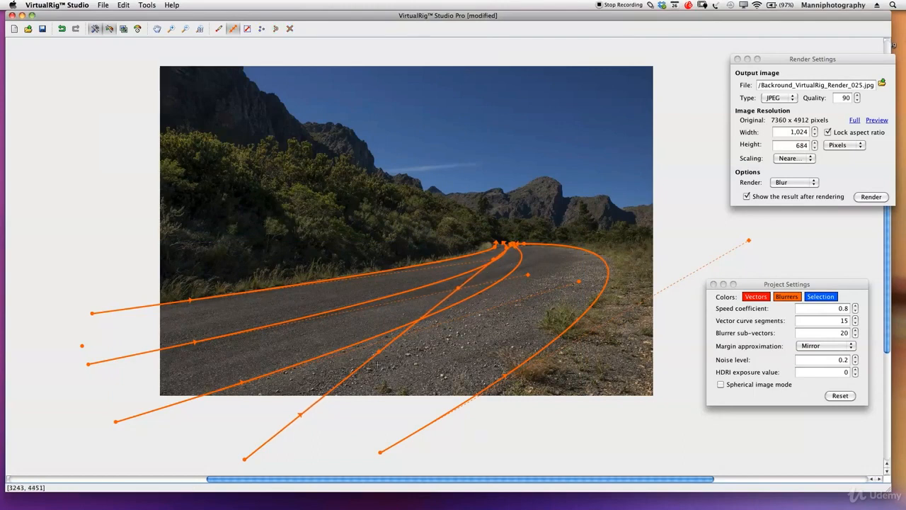
pyautogui.moveTo(380, 352); pyautogui.dragTo(638, 288)
pyautogui.moveTo(507, 246); pyautogui.dragTo(505, 247)
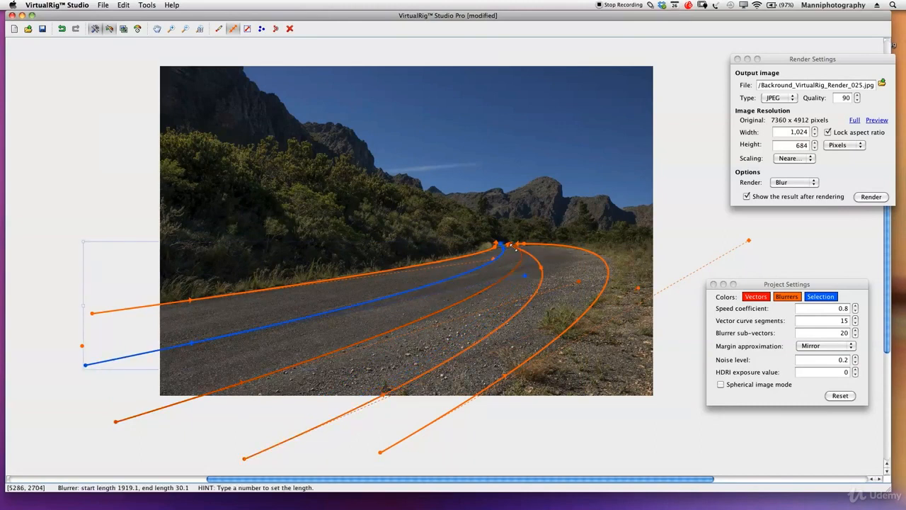
# - Adjust the far ends of the middle paths and extend the newest path's start point farther down and left below the photo
pyautogui.click(514, 248)
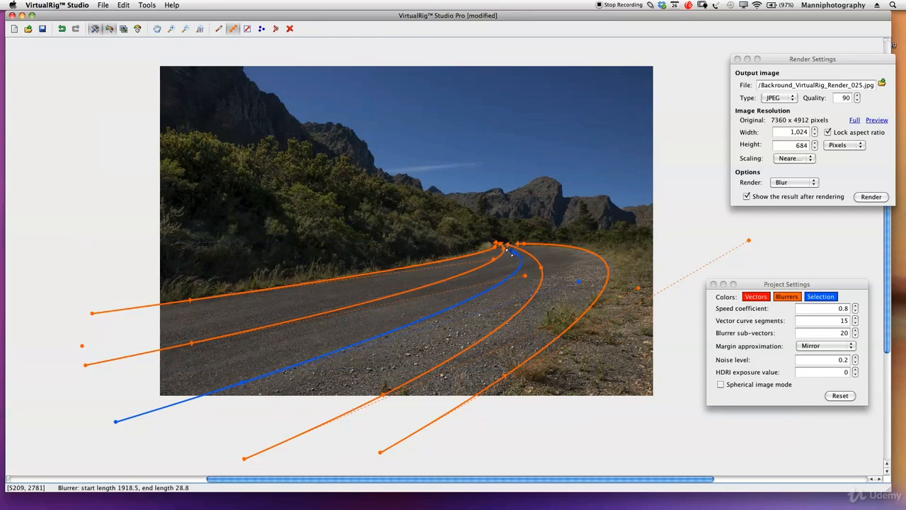
pyautogui.click(523, 250)
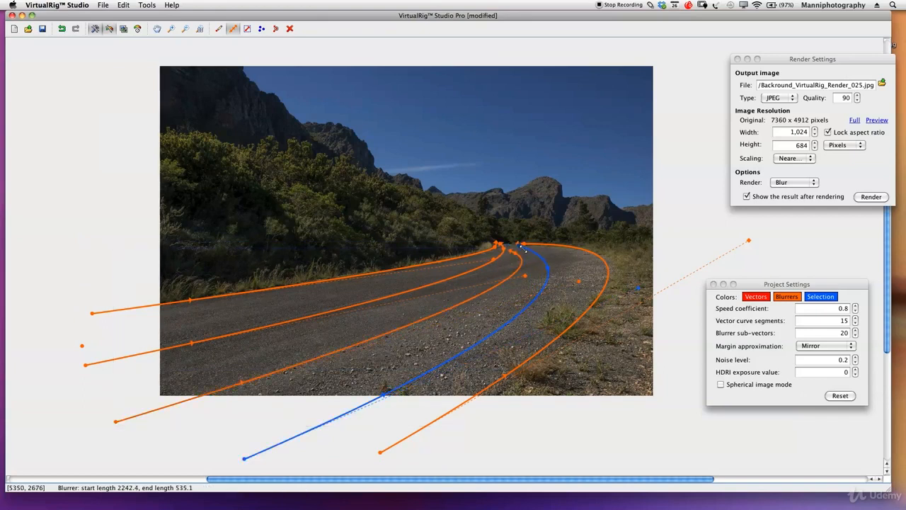
pyautogui.moveTo(515, 247); pyautogui.dragTo(515, 246)
pyautogui.moveTo(240, 460); pyautogui.dragTo(190, 478)
pyautogui.moveTo(349, 407); pyautogui.dragTo(268, 443)
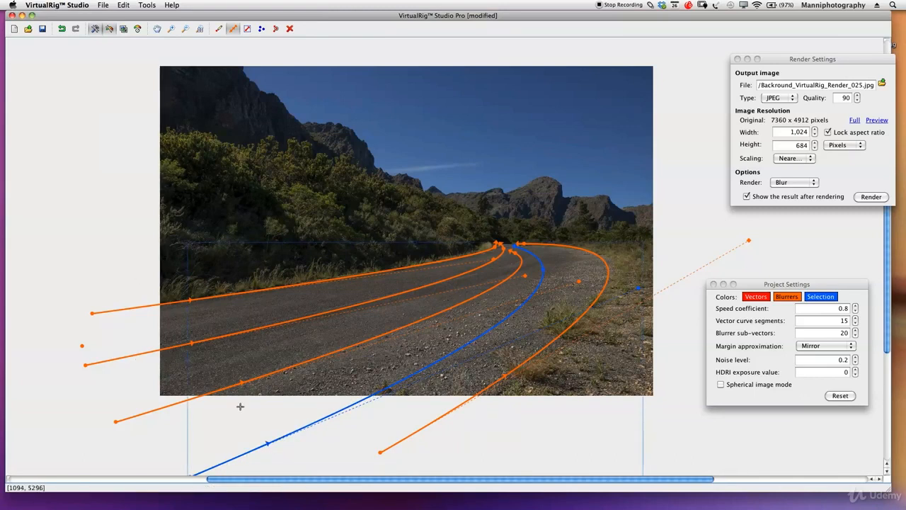
# - Set start lengths of about 2127.7 on the newest path, 1715.7 on the right-hand path and 1571.3 on the middle path
pyautogui.scroll(-4, 487, 396)
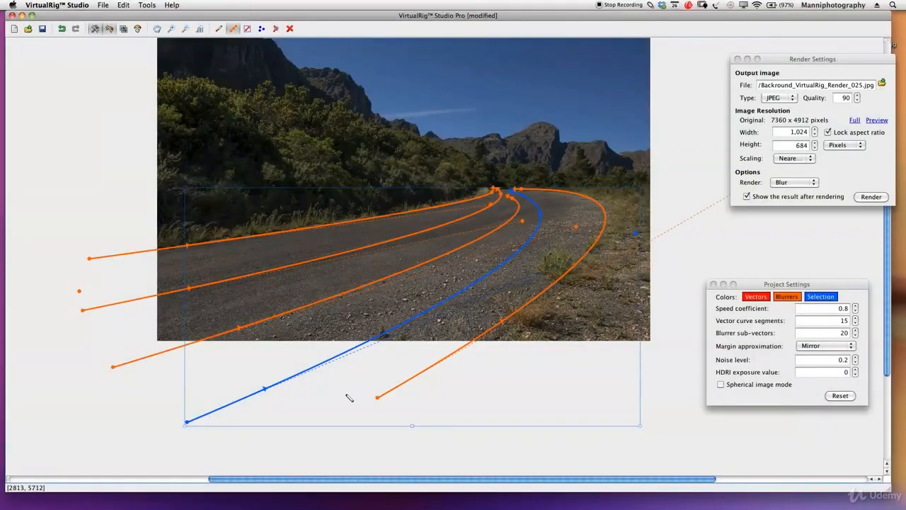
pyautogui.moveTo(277, 392); pyautogui.dragTo(296, 375)
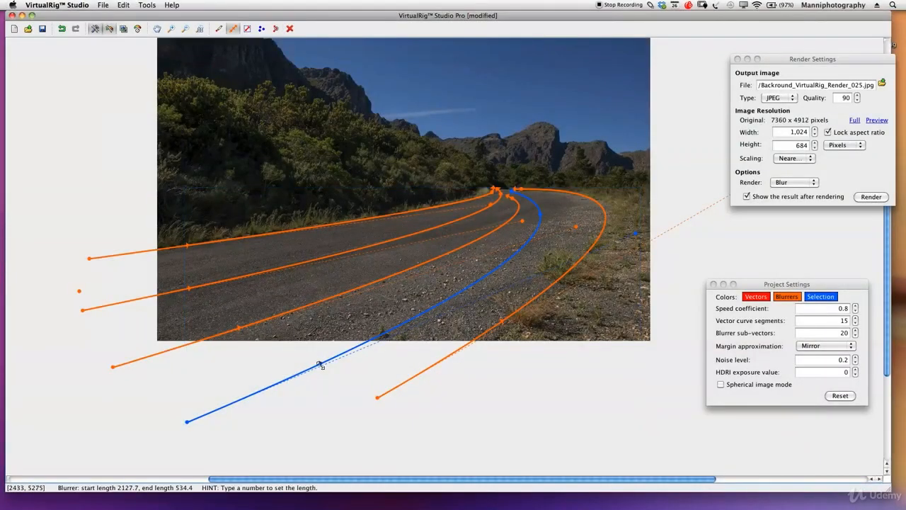
pyautogui.click(495, 328)
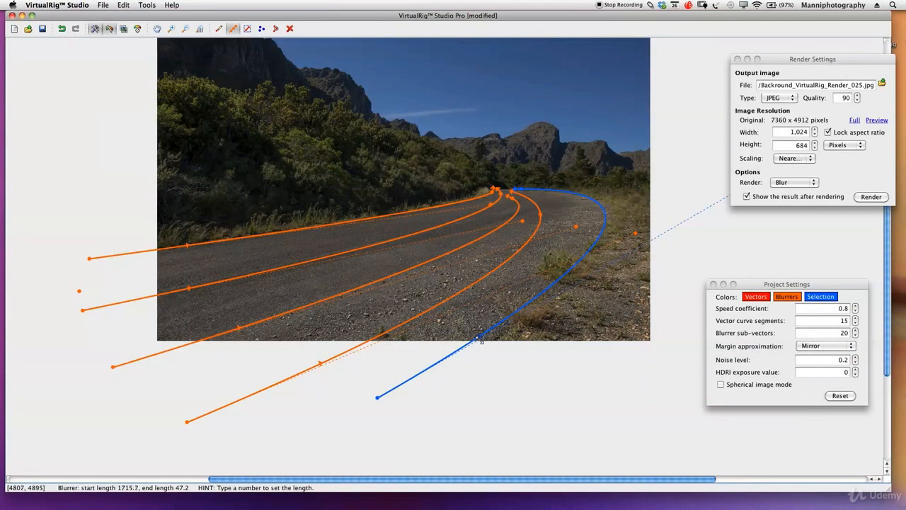
pyautogui.click(227, 332)
pyautogui.moveTo(224, 333); pyautogui.dragTo(219, 335)
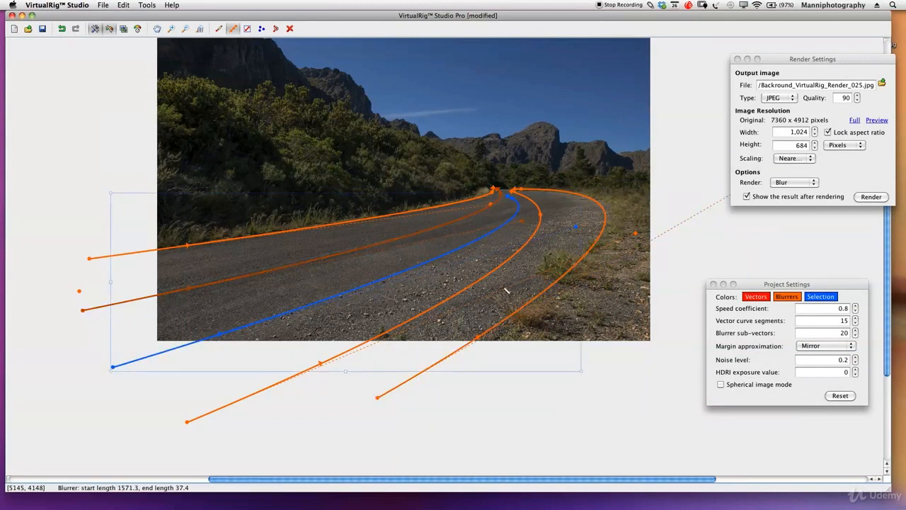
# - Align the far ends of the three rightmost paths at the road's vanishing point and render a new blur preview
pyautogui.moveTo(507, 195); pyautogui.dragTo(506, 191)
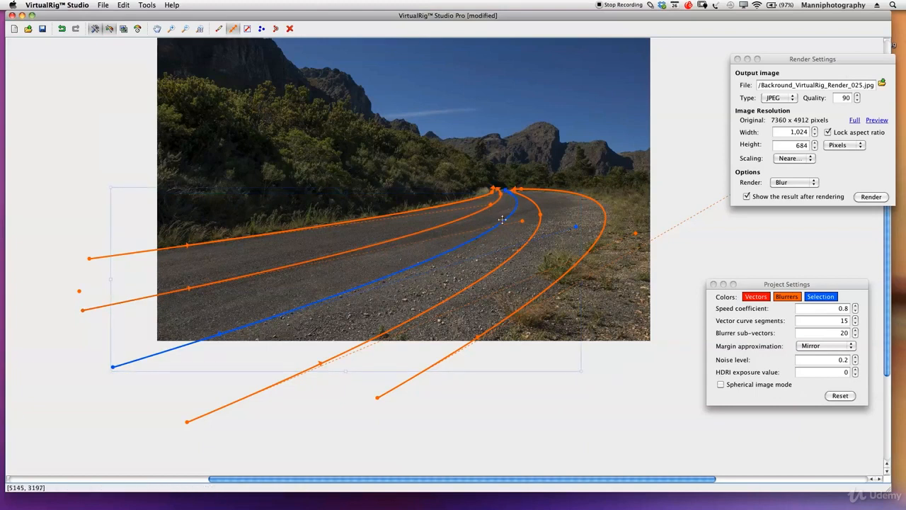
pyautogui.click(536, 204)
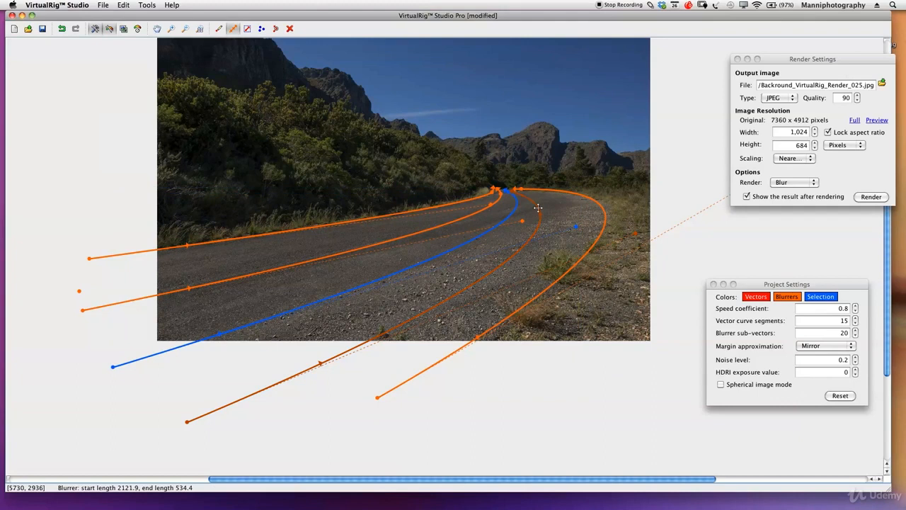
pyautogui.moveTo(536, 205); pyautogui.dragTo(510, 188)
pyautogui.click(519, 188)
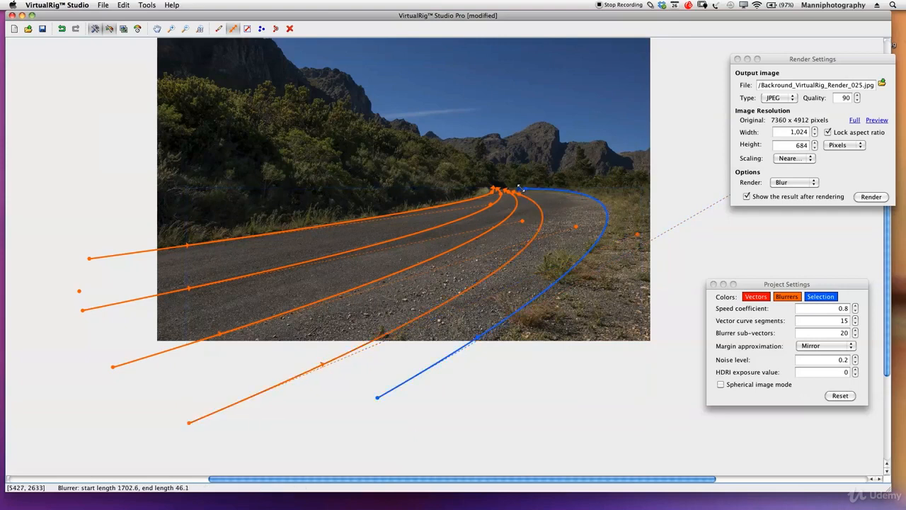
pyautogui.click(514, 191)
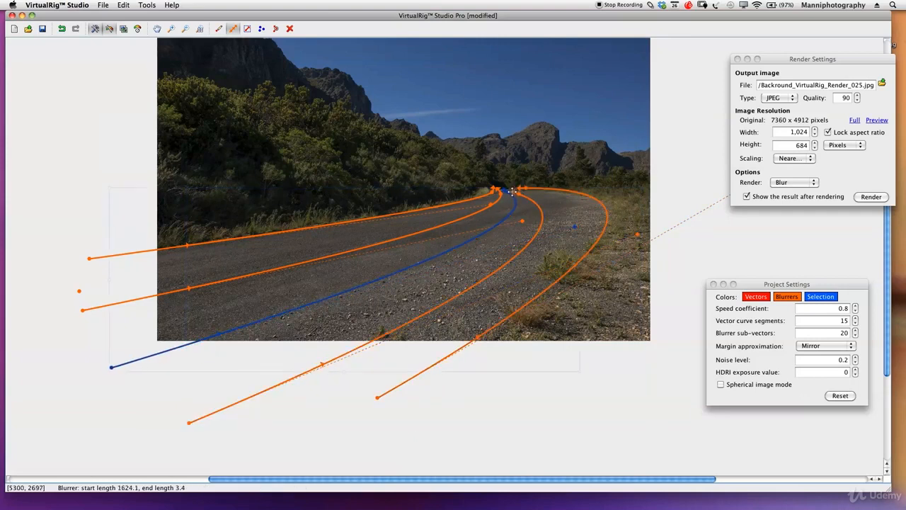
pyautogui.click(512, 190)
pyautogui.click(517, 188)
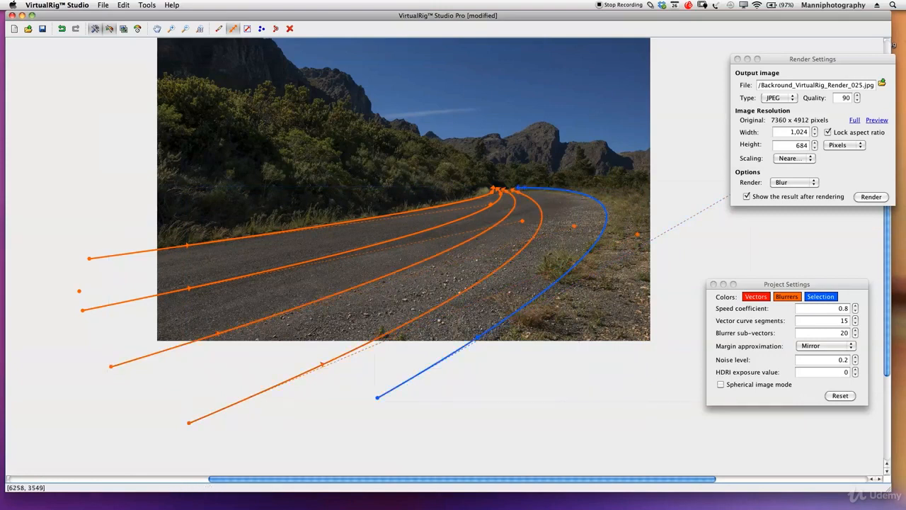
pyautogui.click(870, 197)
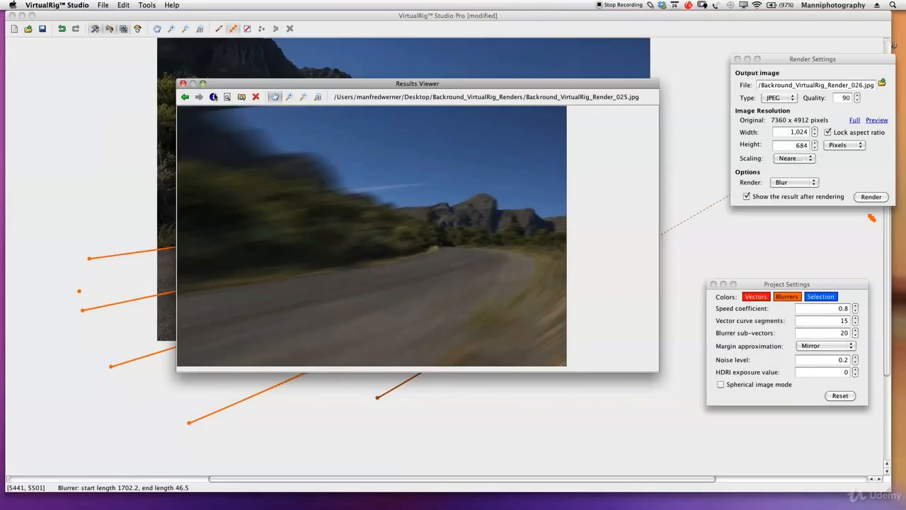
pyautogui.click(183, 85)
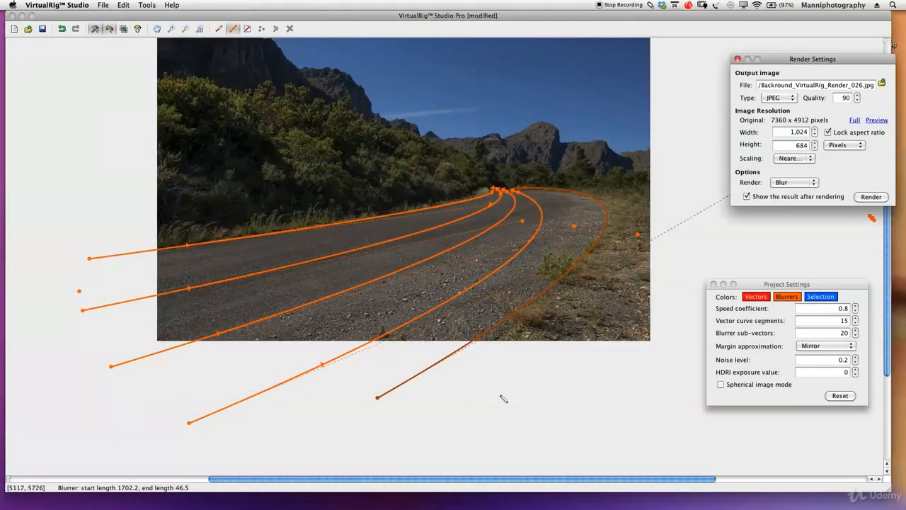
# - Move the right-hand path's start point farther right below the photo and shift its bend outward onto the grassy roadside
pyautogui.click(488, 332)
pyautogui.moveTo(495, 333); pyautogui.dragTo(492, 334)
pyautogui.moveTo(382, 399); pyautogui.dragTo(466, 429)
pyautogui.click(575, 197)
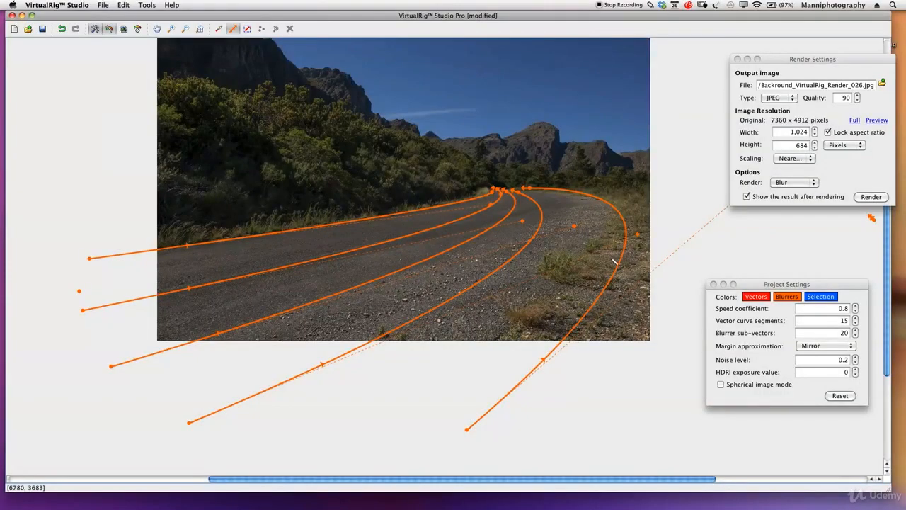
pyautogui.moveTo(620, 262); pyautogui.dragTo(626, 264)
# - Shift the neighbouring path right, widen its bend, and move its start point farther right below the photo
pyautogui.moveTo(514, 258); pyautogui.dragTo(526, 264)
pyautogui.moveTo(649, 238); pyautogui.dragTo(670, 242)
pyautogui.moveTo(200, 427); pyautogui.dragTo(228, 436)
pyautogui.moveTo(546, 204); pyautogui.dragTo(539, 199)
pyautogui.moveTo(221, 430); pyautogui.dragTo(236, 432)
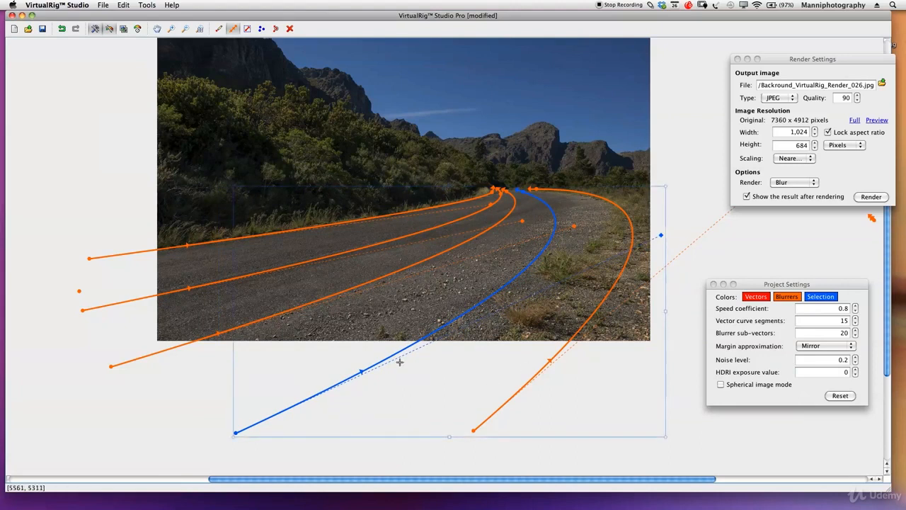
# - Render a new blur preview, compare it with the previous render, and close the results
pyautogui.click(870, 197)
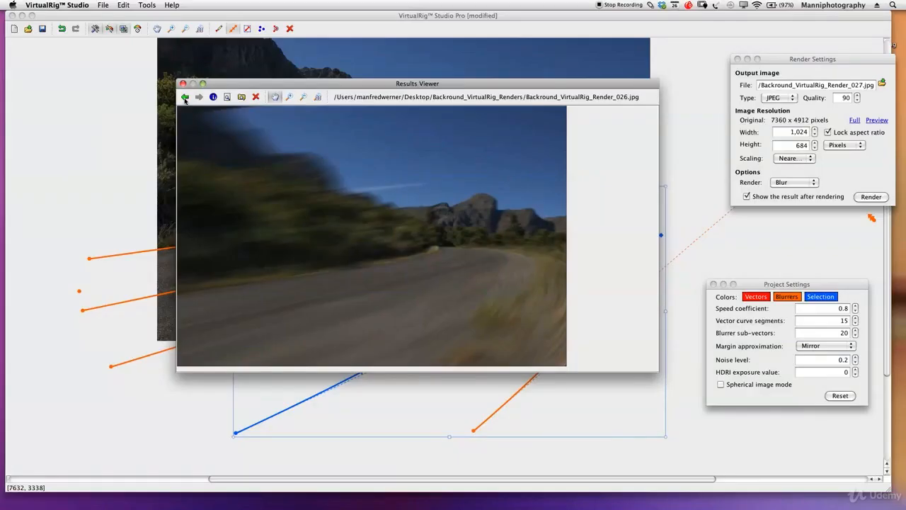
pyautogui.click(185, 97)
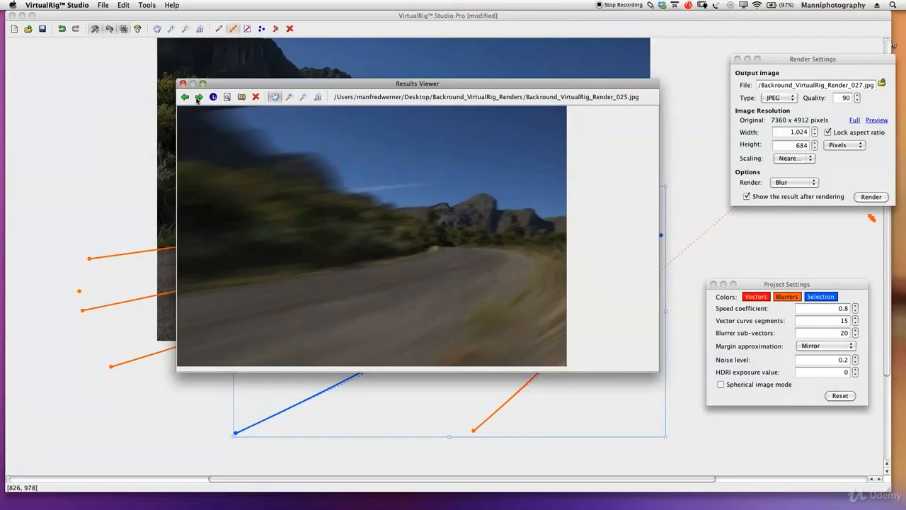
pyautogui.click(198, 98)
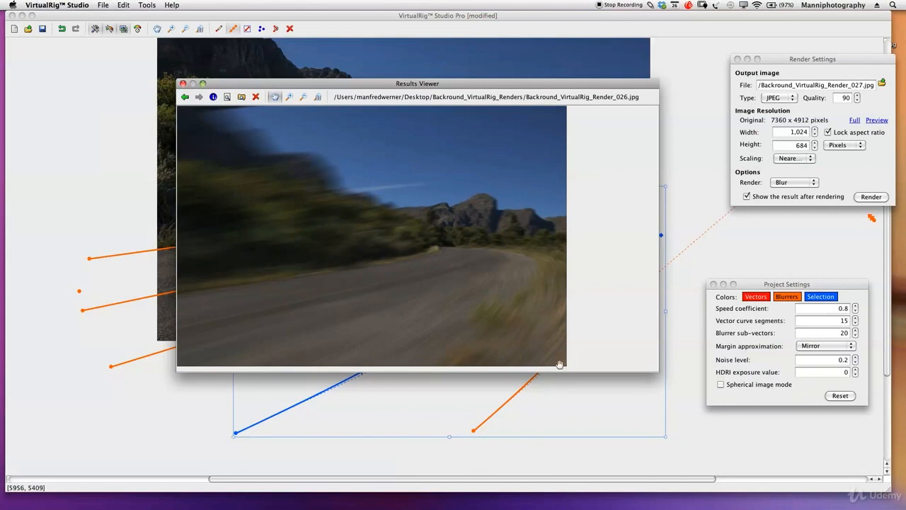
pyautogui.click(183, 83)
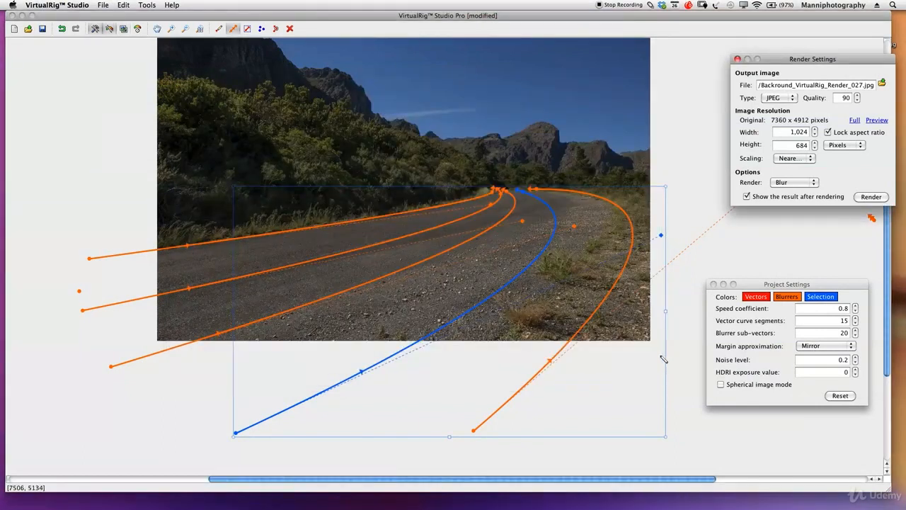
# - Draw a new blur path from right below the photo to the road's vanishing point, bend it outward past the roadside, and shift its start marker back
pyautogui.click(232, 30)
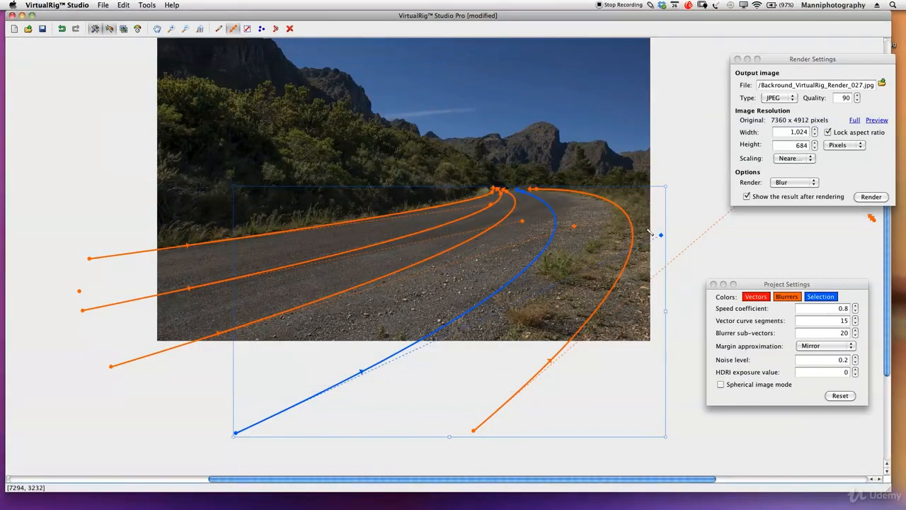
pyautogui.moveTo(599, 448)
pyautogui.mouseDown()
pyautogui.moveTo(665, 313)
pyautogui.moveTo(593, 192)
pyautogui.moveTo(559, 183)
pyautogui.mouseUp()
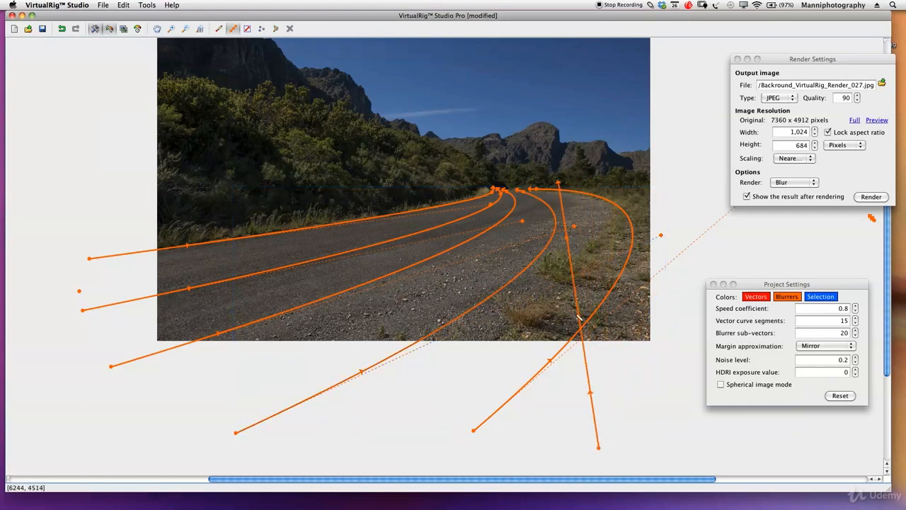
pyautogui.click(578, 318)
pyautogui.moveTo(577, 315); pyautogui.dragTo(547, 188)
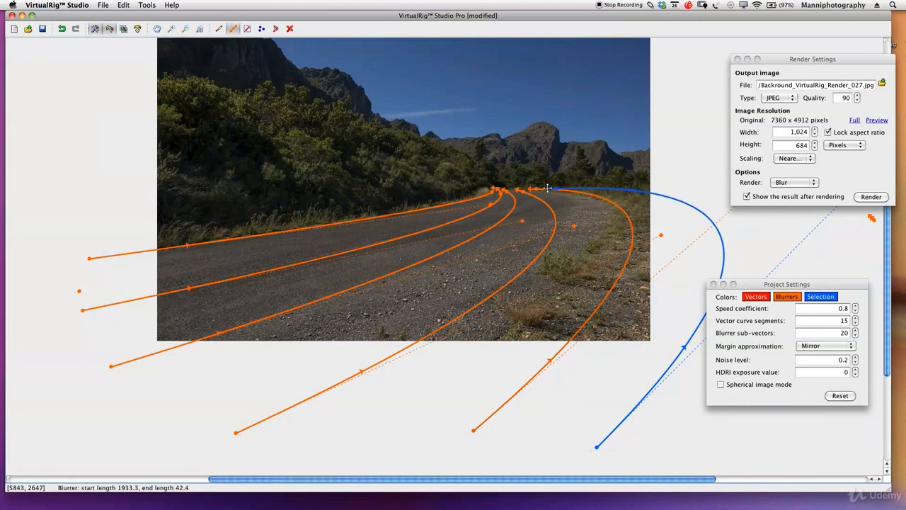
pyautogui.moveTo(683, 348); pyautogui.dragTo(654, 389)
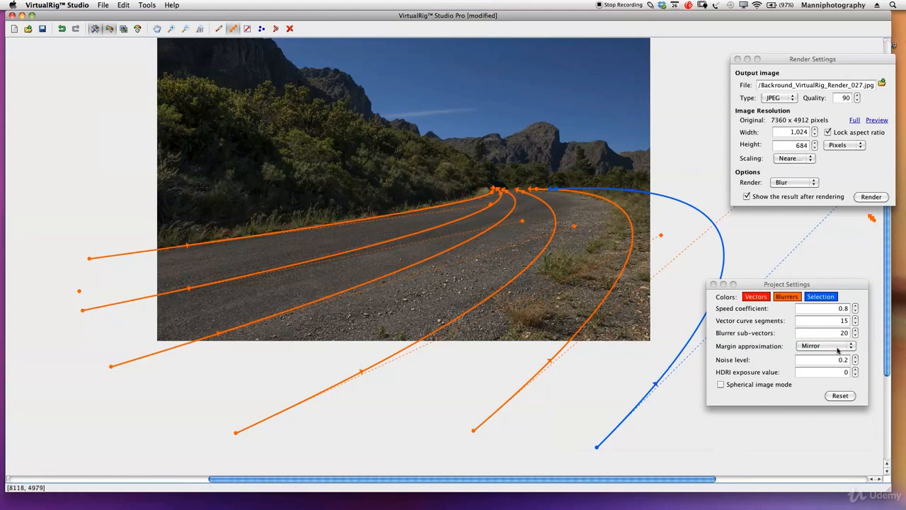
# - Render a new blur preview with the added path, inspect it, and close the result
pyautogui.click(880, 198)
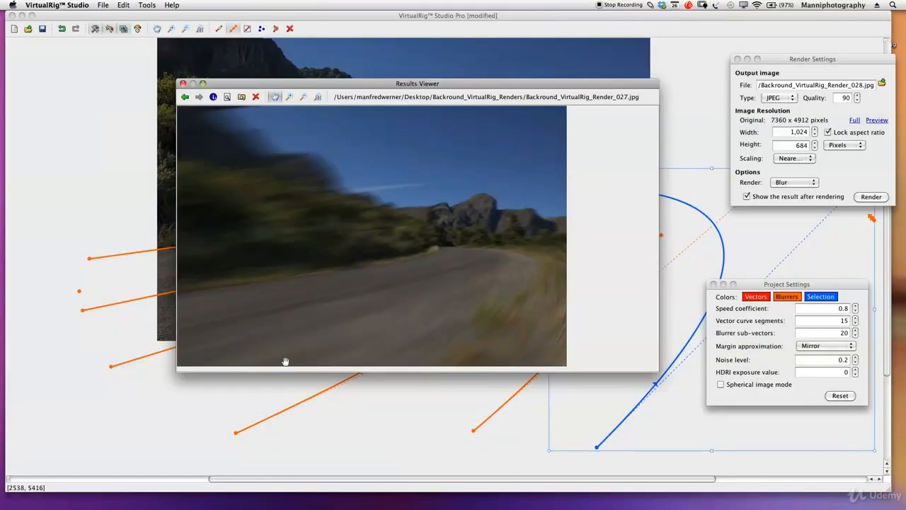
pyautogui.moveTo(296, 85); pyautogui.dragTo(341, 65)
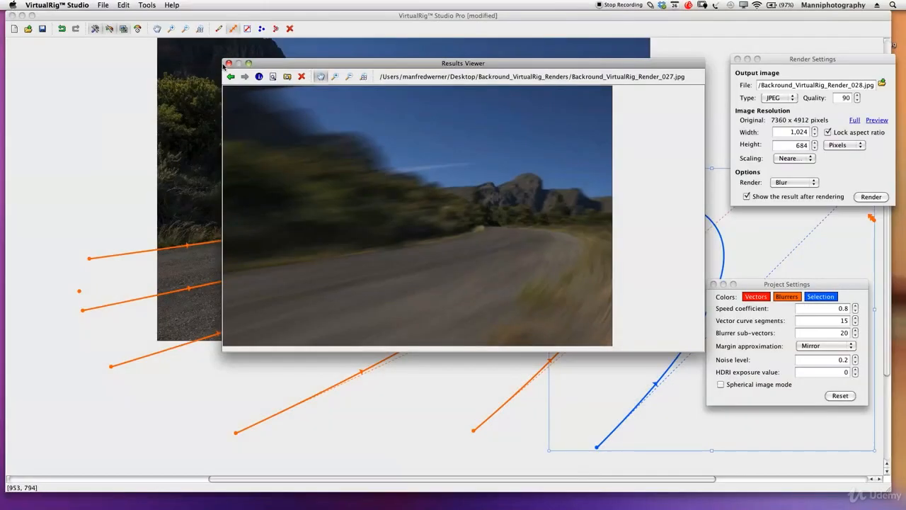
pyautogui.click(229, 63)
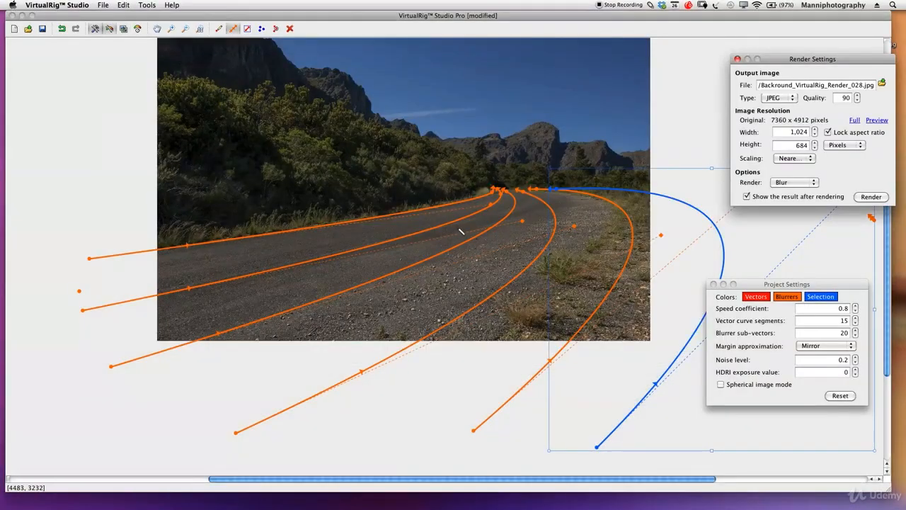
# - Place ten static vector points along the base of the mountains, from the far left to the far right, and check them in a blur preview
pyautogui.moveTo(476, 190); pyautogui.dragTo(473, 238)
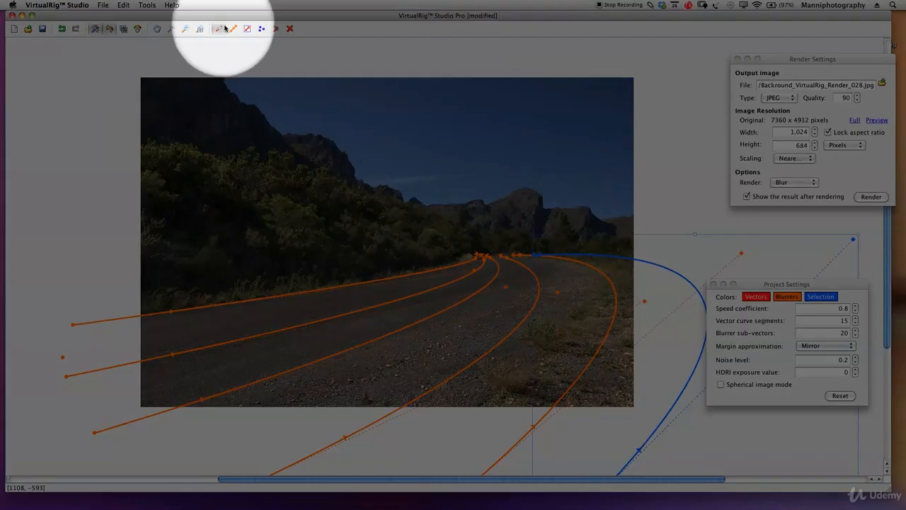
pyautogui.click(217, 29)
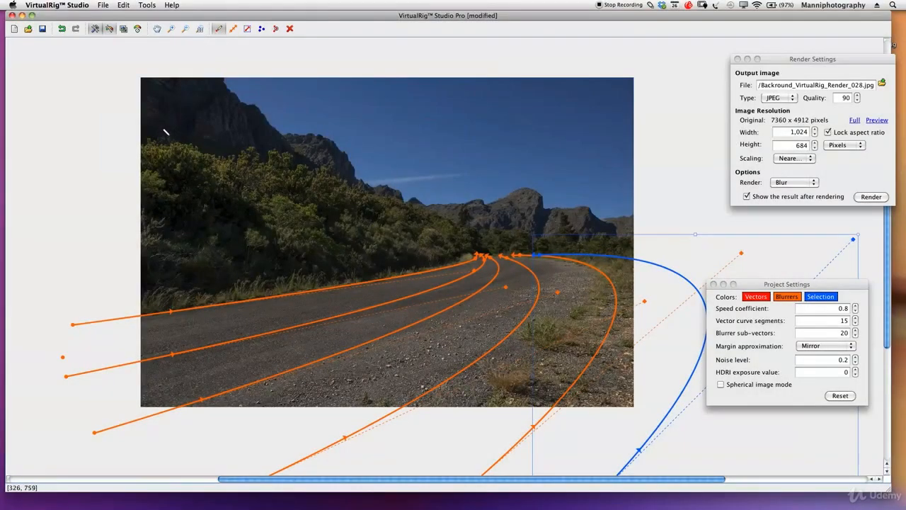
pyautogui.click(152, 132)
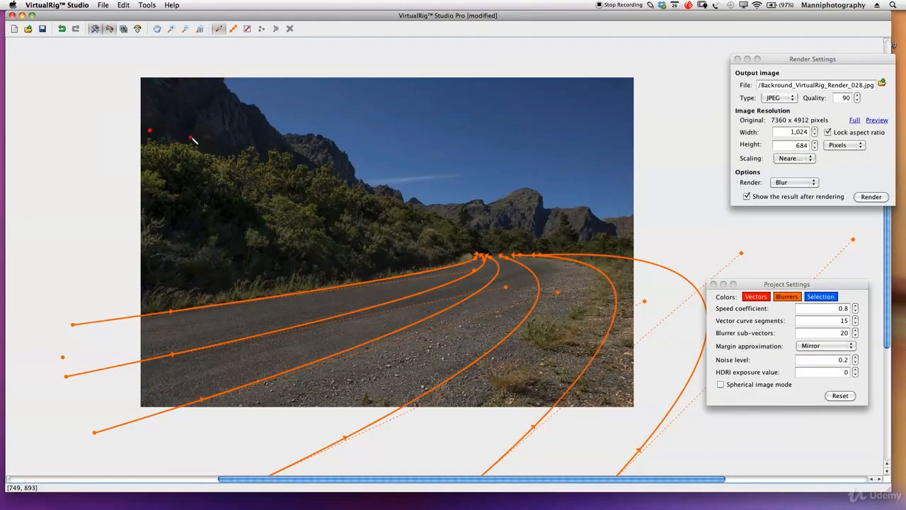
pyautogui.moveTo(192, 138); pyautogui.dragTo(206, 143)
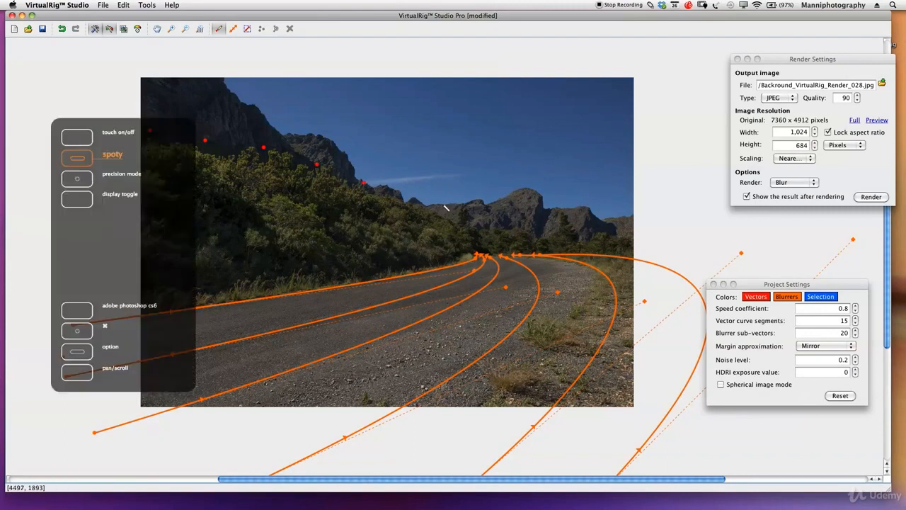
pyautogui.press('F1')
pyautogui.press('F1')
pyautogui.press('F1')
pyautogui.press('F1')
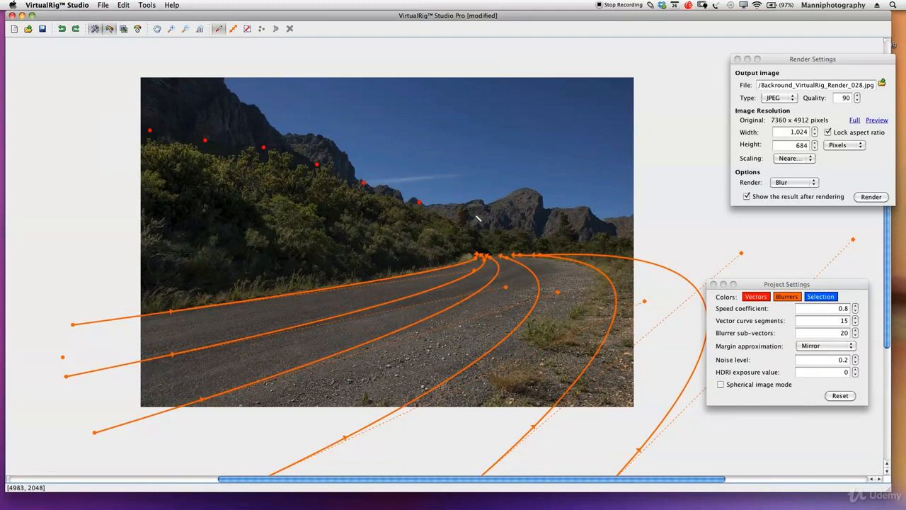
pyautogui.click(554, 218)
pyautogui.click(605, 219)
pyautogui.click(870, 197)
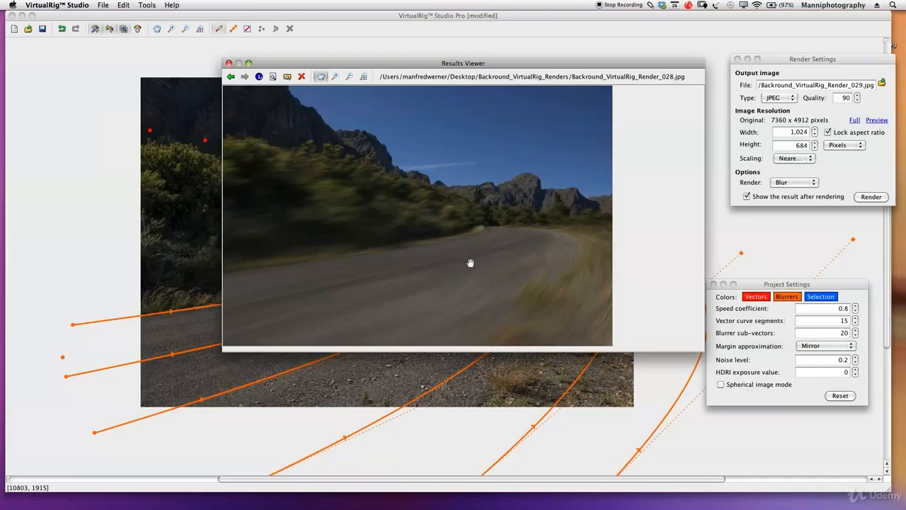
pyautogui.click(229, 64)
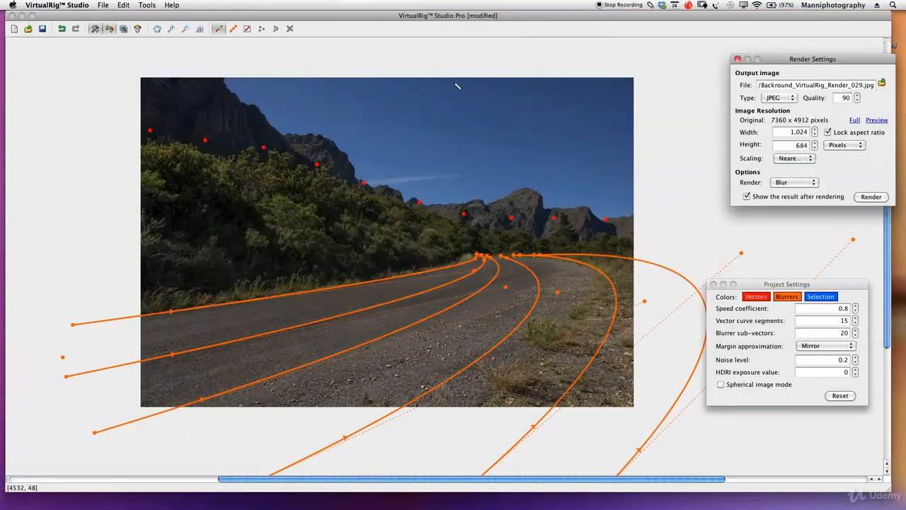
# - Close the project settings and render the blur at the full resolution of 7360 x 4912 pixels with bicubic scaling
pyautogui.moveTo(811, 63); pyautogui.dragTo(768, 63)
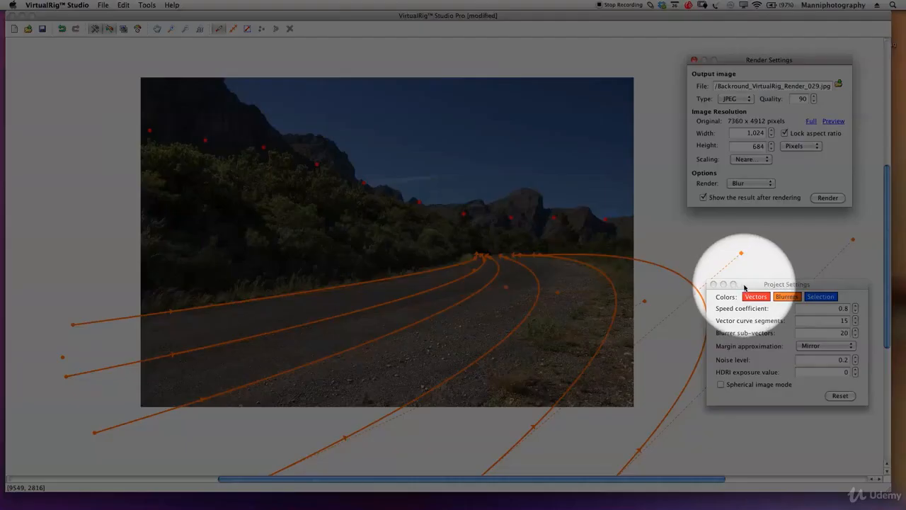
pyautogui.click(727, 285)
pyautogui.click(714, 285)
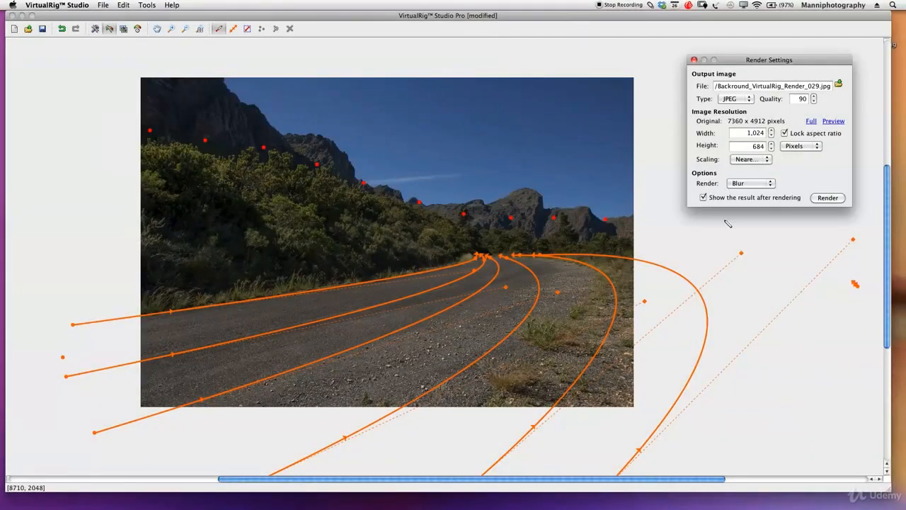
pyautogui.click(811, 122)
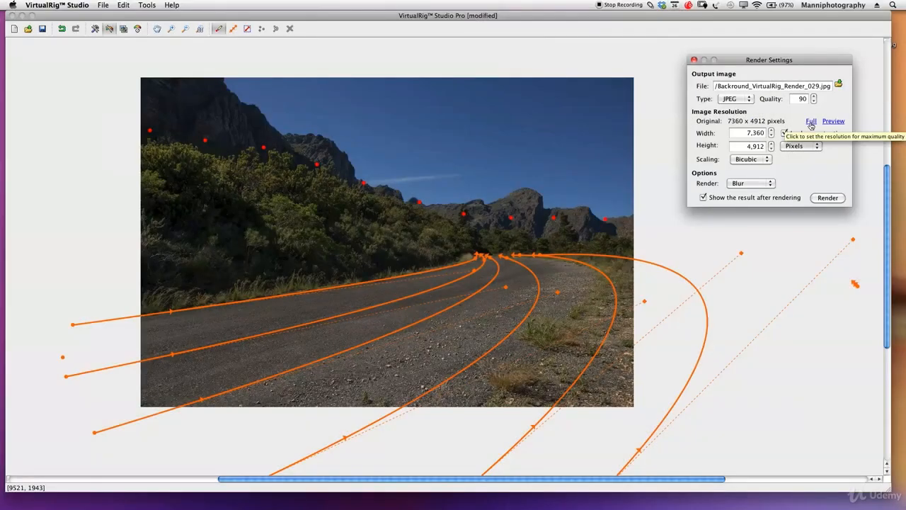
pyautogui.click(815, 198)
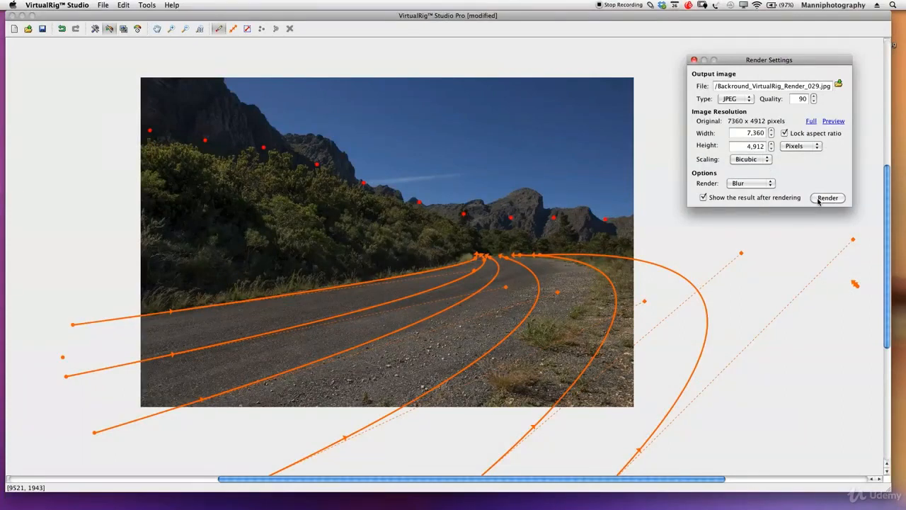
pyautogui.click(821, 199)
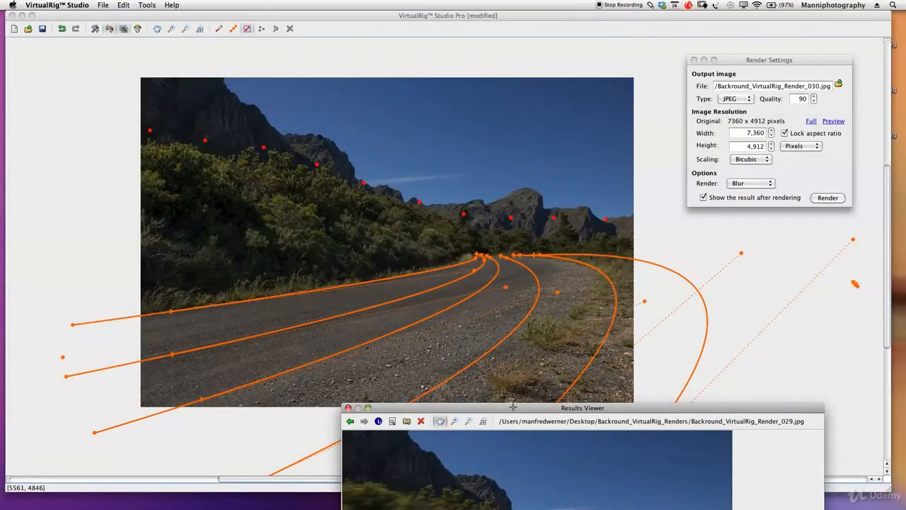
# - Open the renders folder, list its files, and open Backround_VirtualRig_Render_029.jpg in Photoshop
pyautogui.moveTo(512, 408); pyautogui.dragTo(383, 103)
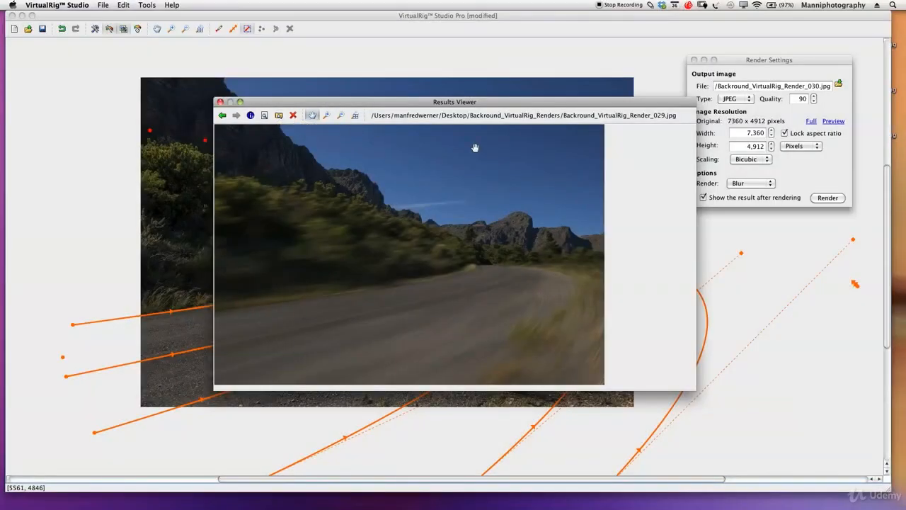
pyautogui.click(279, 115)
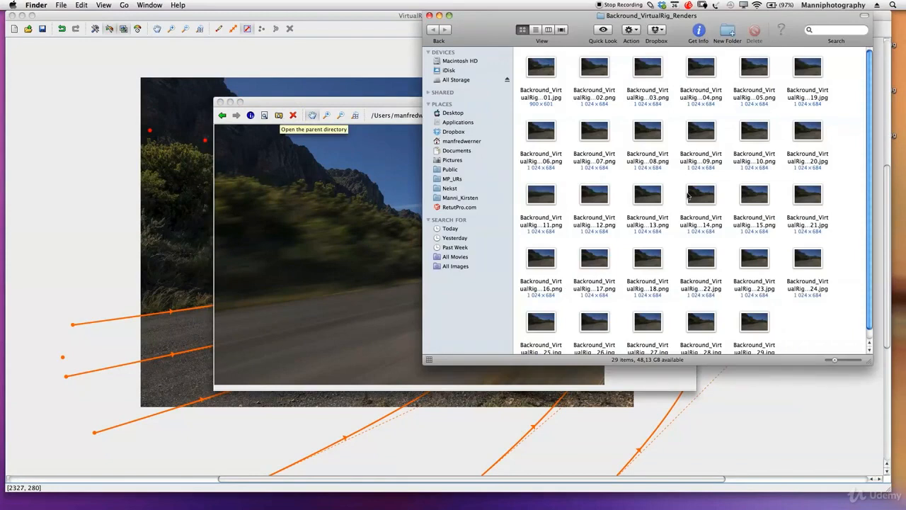
pyautogui.click(537, 33)
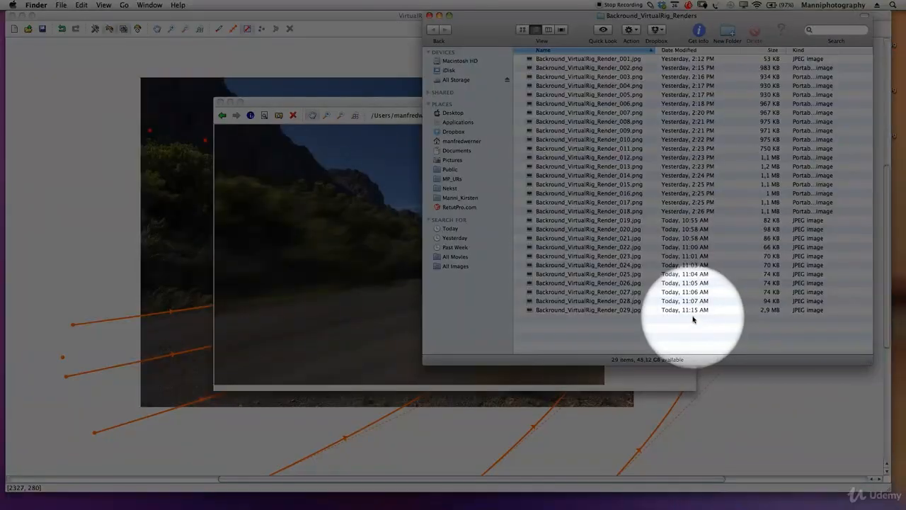
pyautogui.click(751, 311)
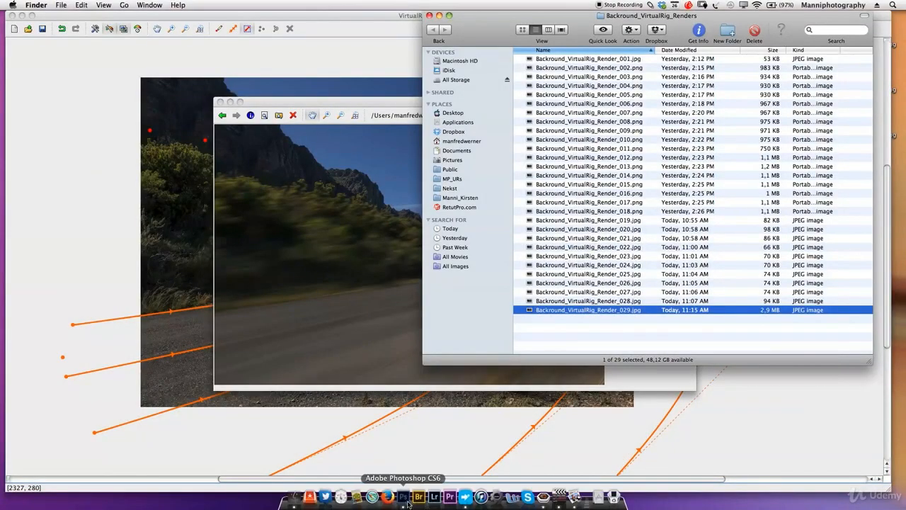
pyautogui.click(408, 499)
pyautogui.click(489, 35)
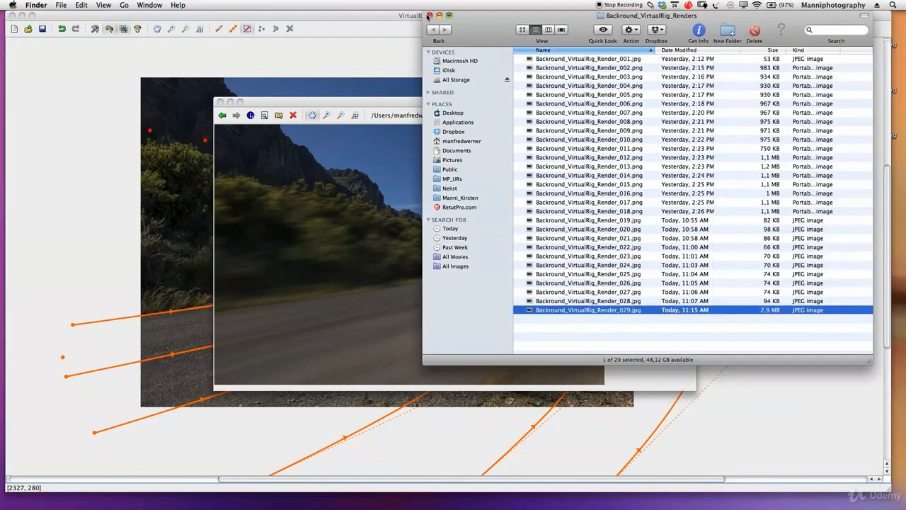
pyautogui.click(428, 18)
# - Save the project on the Desktop as Backround VR, replacing the existing file, and close the result and the project
pyautogui.click(318, 113)
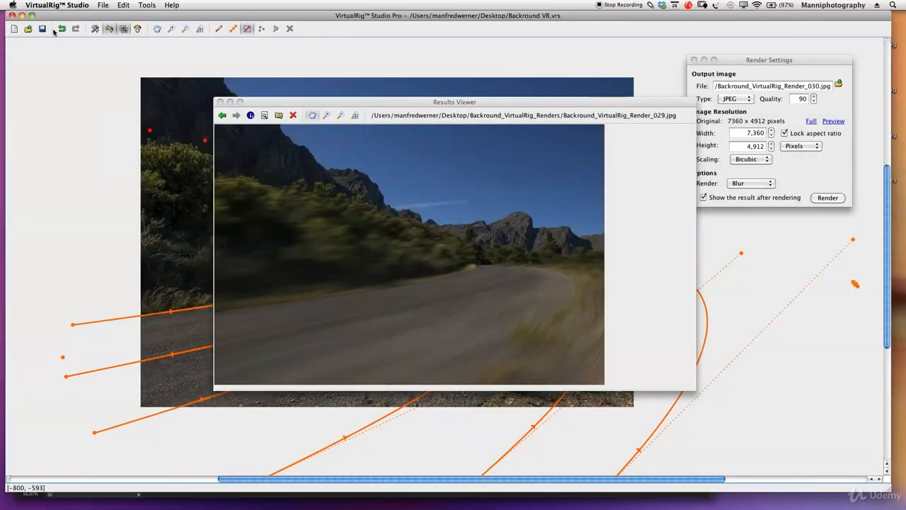
pyautogui.click(101, 6)
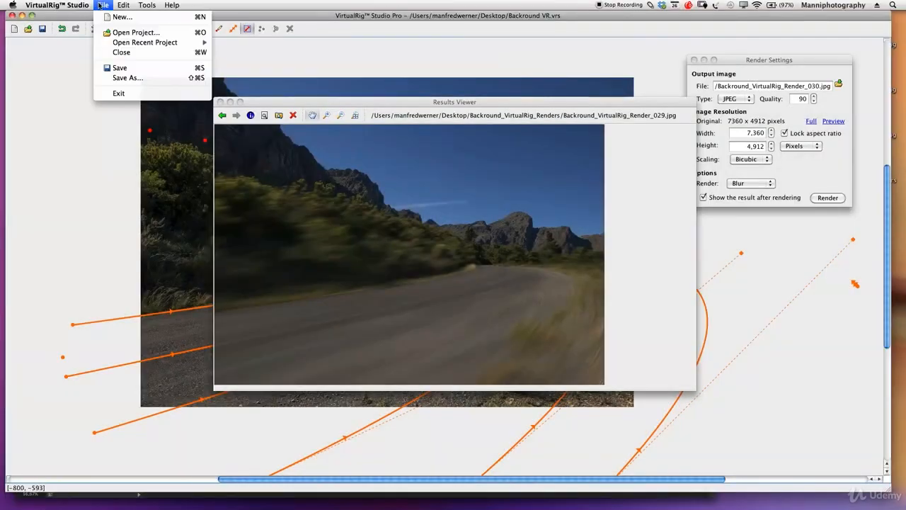
pyautogui.click(106, 79)
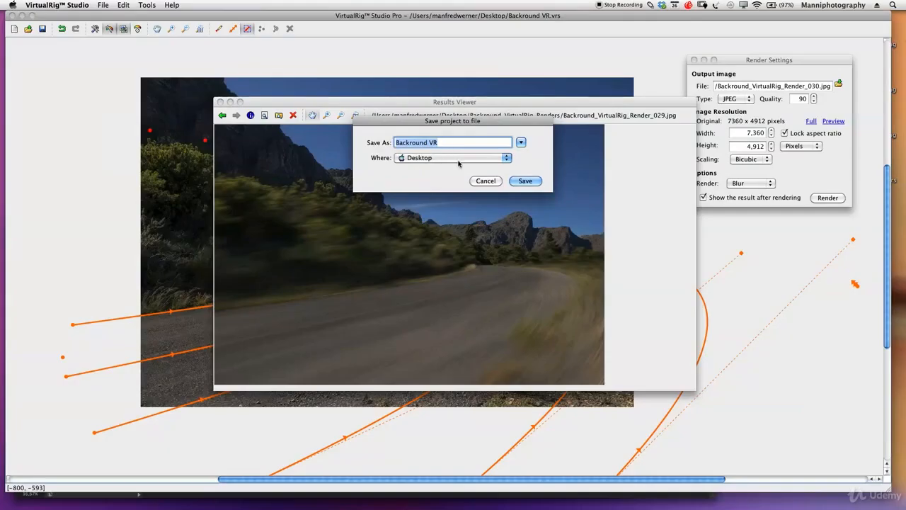
pyautogui.click(524, 180)
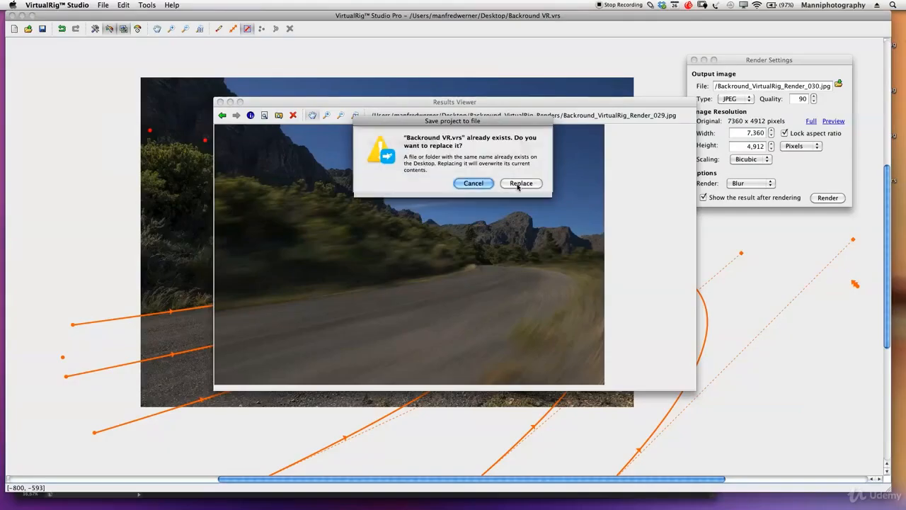
pyautogui.click(520, 183)
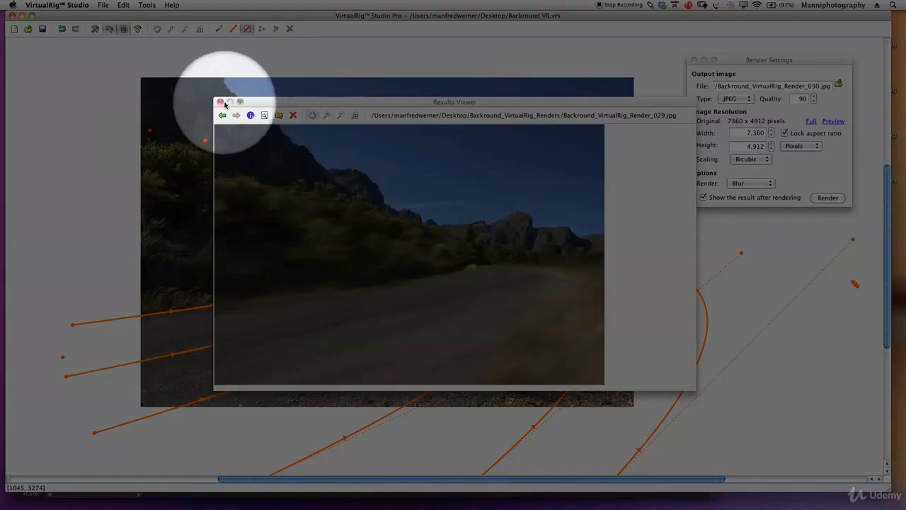
pyautogui.click(220, 102)
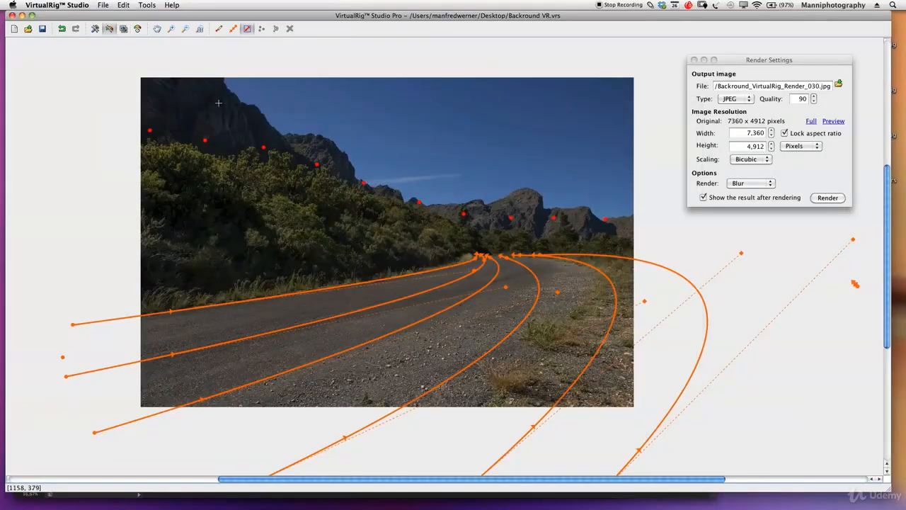
pyautogui.click(11, 15)
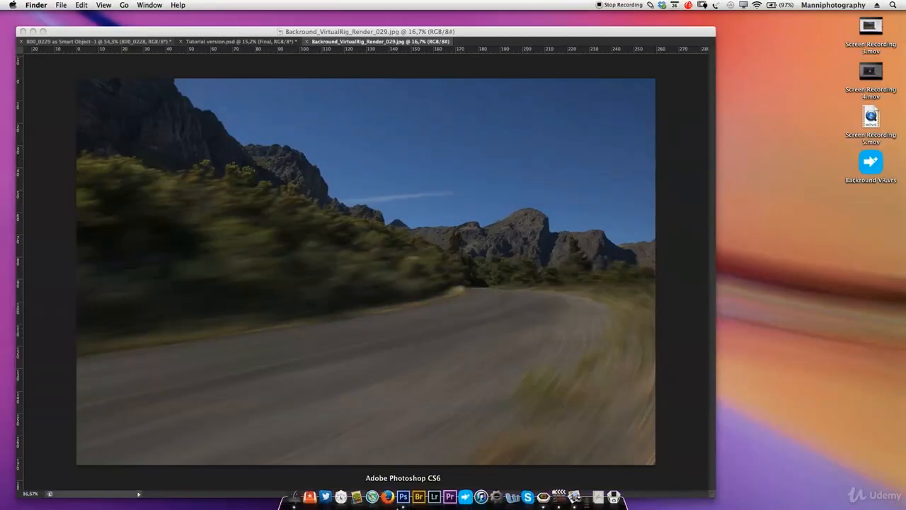
# - Switch to Photoshop and detach Backround_VirtualRig_Render_029.jpg into its own floating window
pyautogui.click(498, 67)
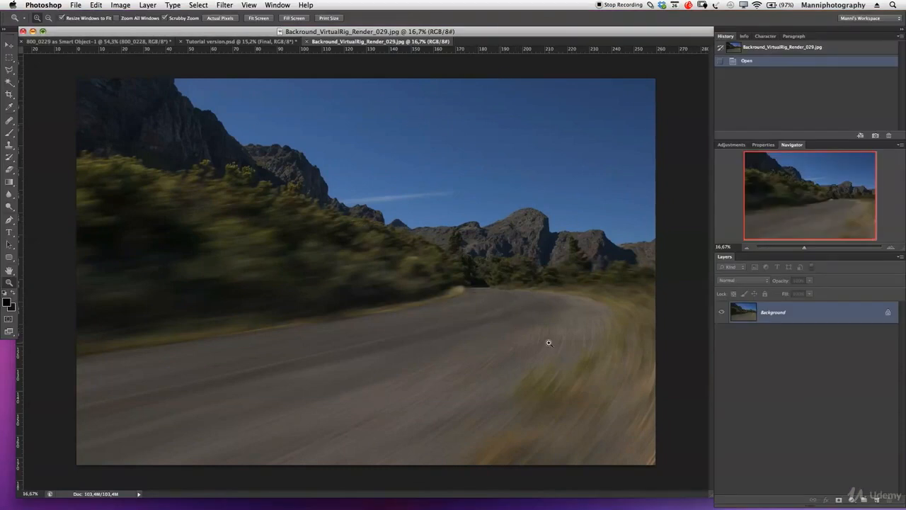
pyautogui.moveTo(357, 42); pyautogui.dragTo(409, 168)
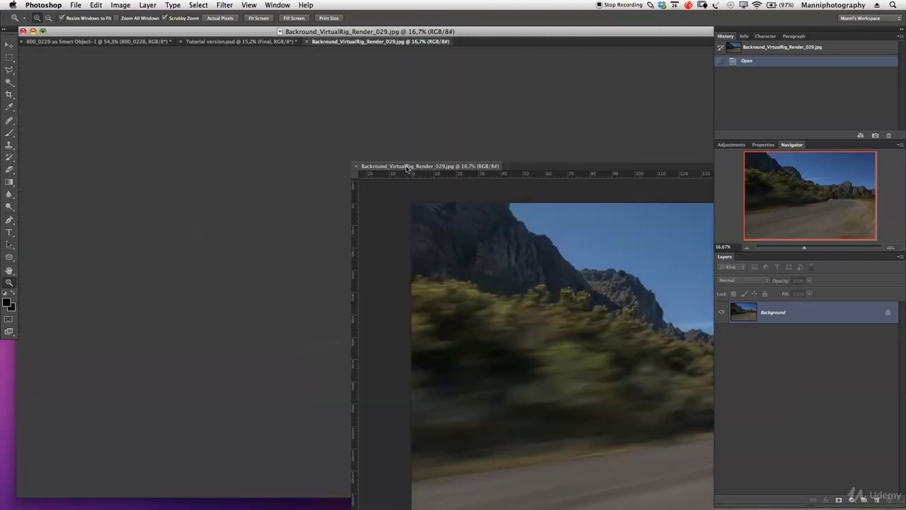
pyautogui.click(396, 76)
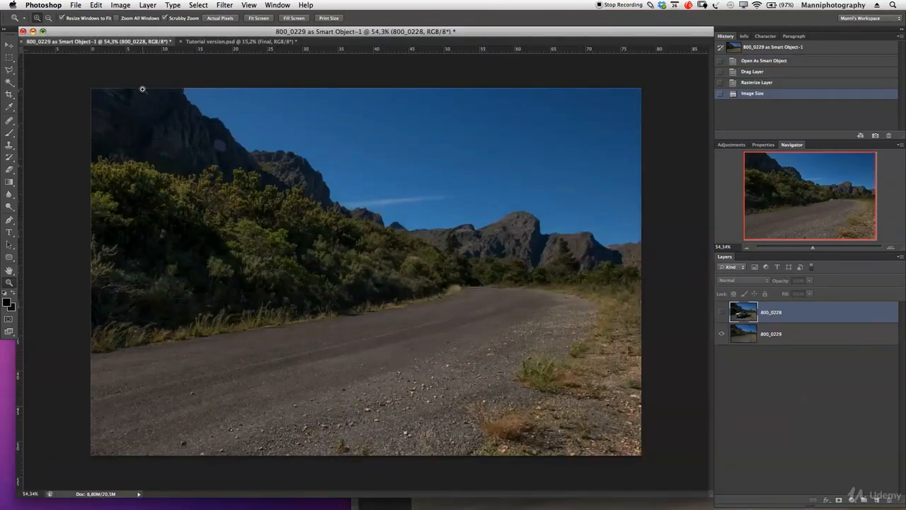
# - Show Tutorial version.psd and hide its Final layer
pyautogui.click(191, 42)
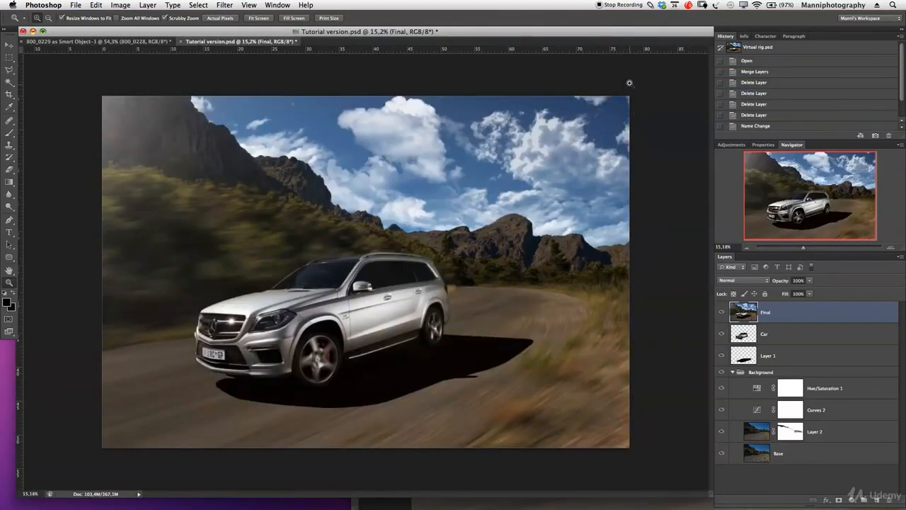
pyautogui.click(722, 312)
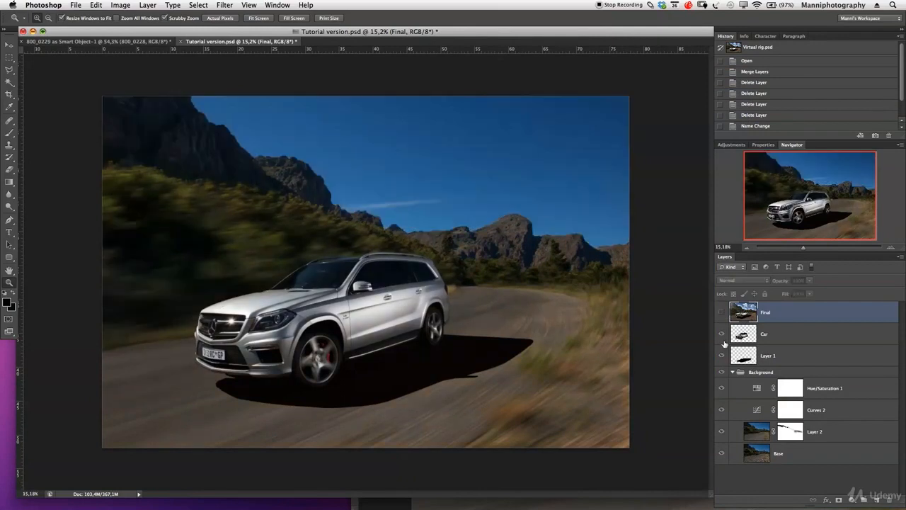
# - Hide the Car layer, Layer 1, and the Hue/Saturation 1, Curves 2 and Layer 2 layers inside the Background group
pyautogui.click(722, 334)
pyautogui.click(722, 356)
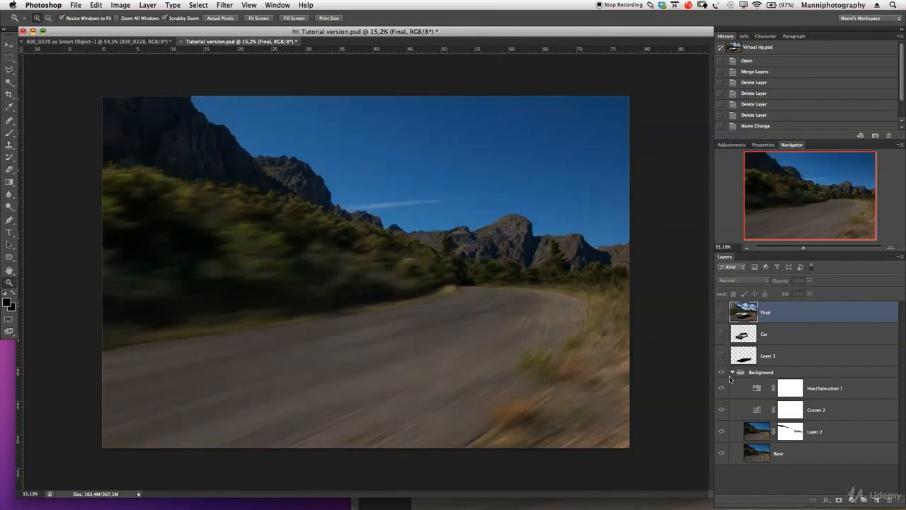
pyautogui.click(722, 431)
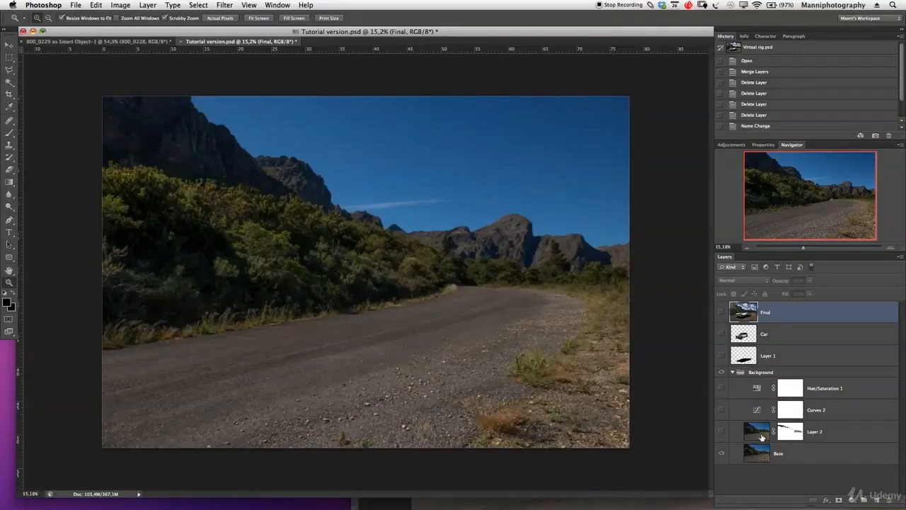
pyautogui.click(828, 432)
pyautogui.click(751, 372)
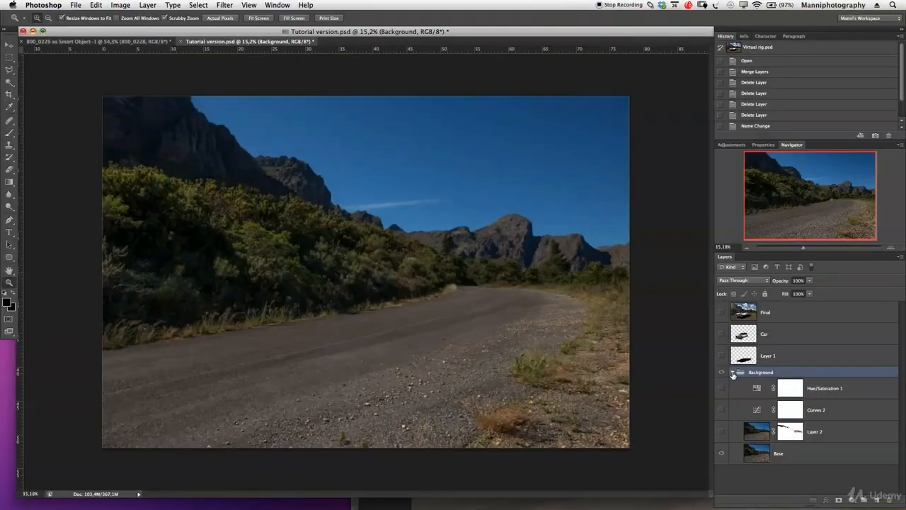
# - Collapse the Background group, copy the VirtualRig render into Tutorial version.psd directly above it, and align it with the canvas
pyautogui.click(732, 372)
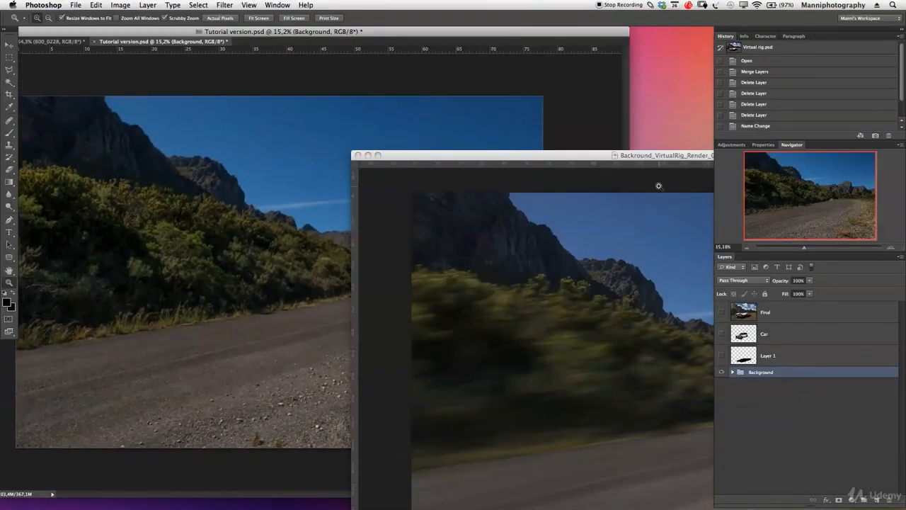
pyautogui.moveTo(768, 316); pyautogui.dragTo(392, 164)
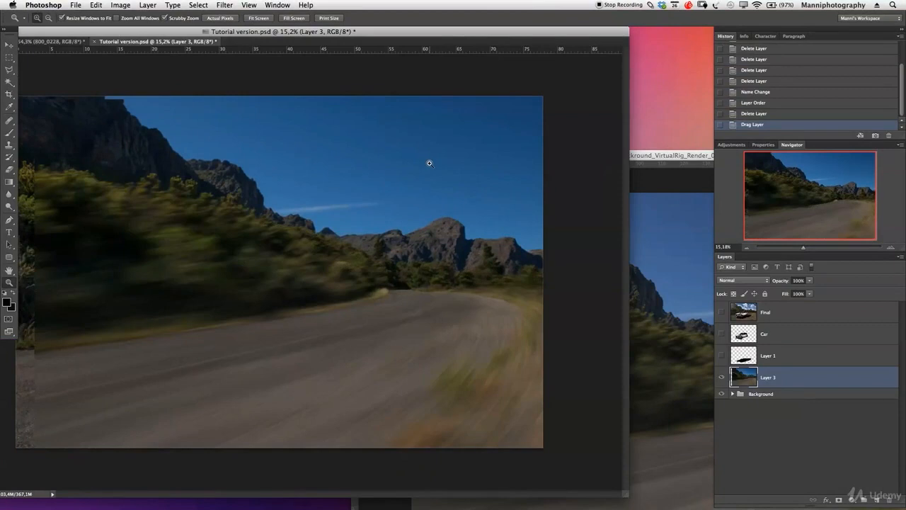
pyautogui.click(640, 179)
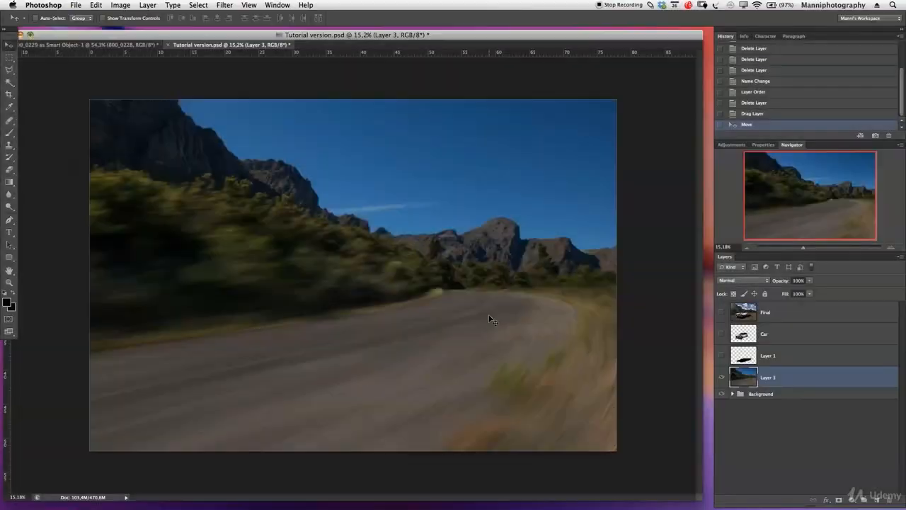
# - Hide the Base layer inside the Background group and leave Layer 3 visible
pyautogui.click(732, 393)
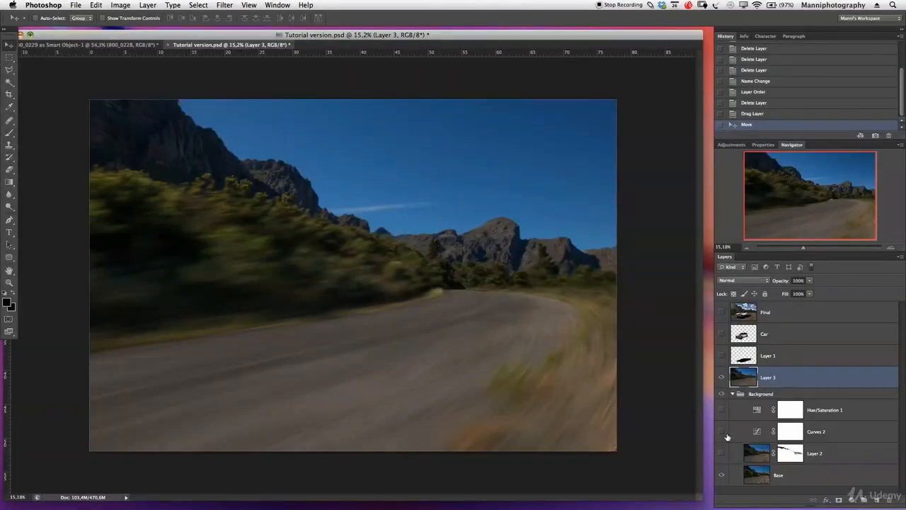
pyautogui.click(722, 376)
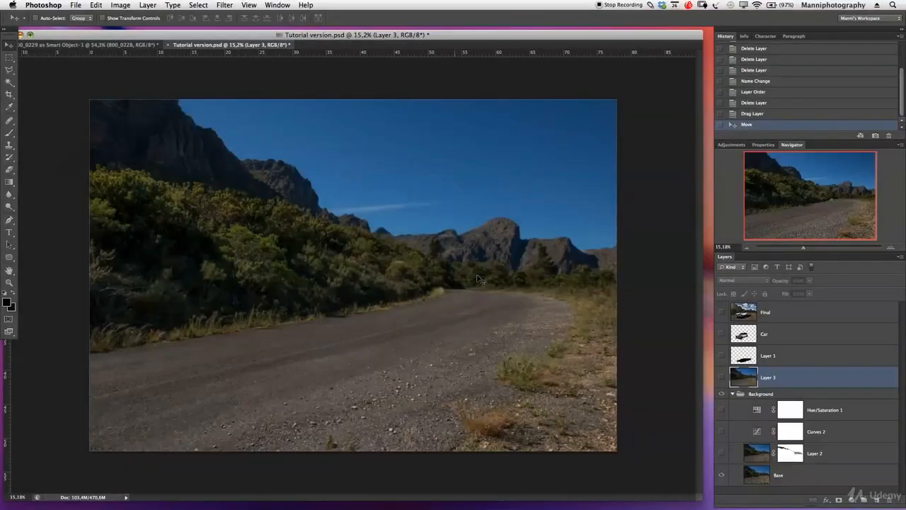
pyautogui.click(722, 474)
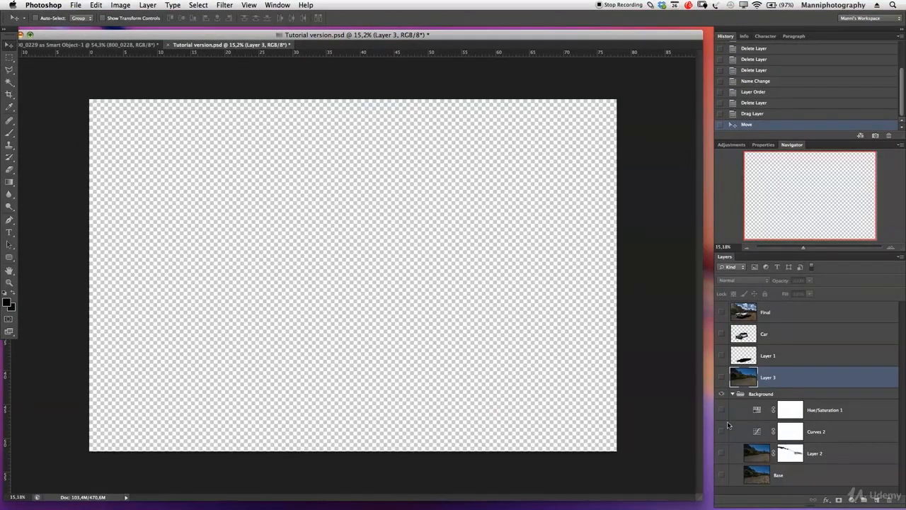
pyautogui.click(722, 378)
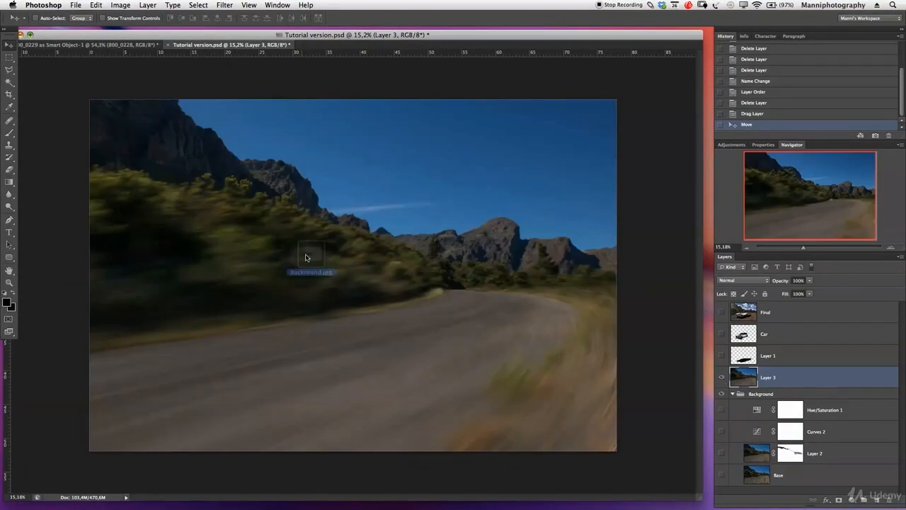
# - Place the original sharp Backround image into Tutorial version.psd at full canvas size and rasterize it
pyautogui.moveTo(307, 255); pyautogui.dragTo(307, 256)
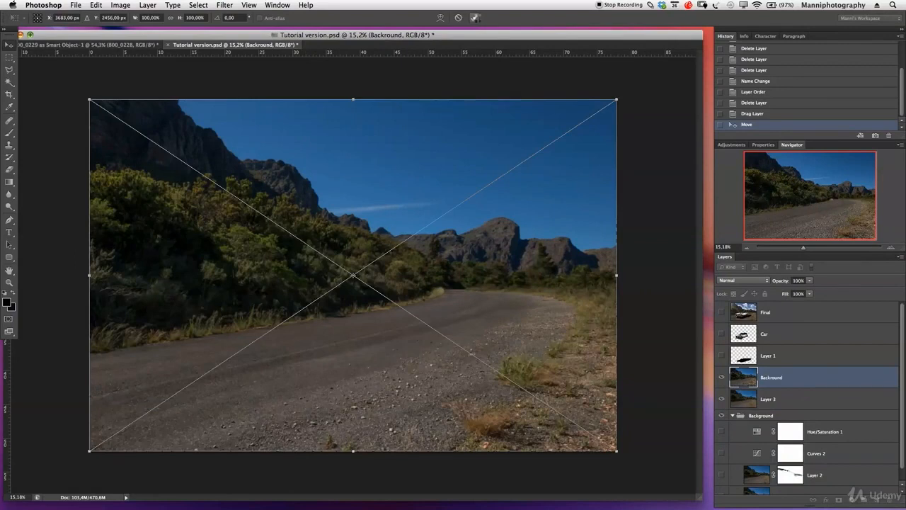
pyautogui.click(475, 18)
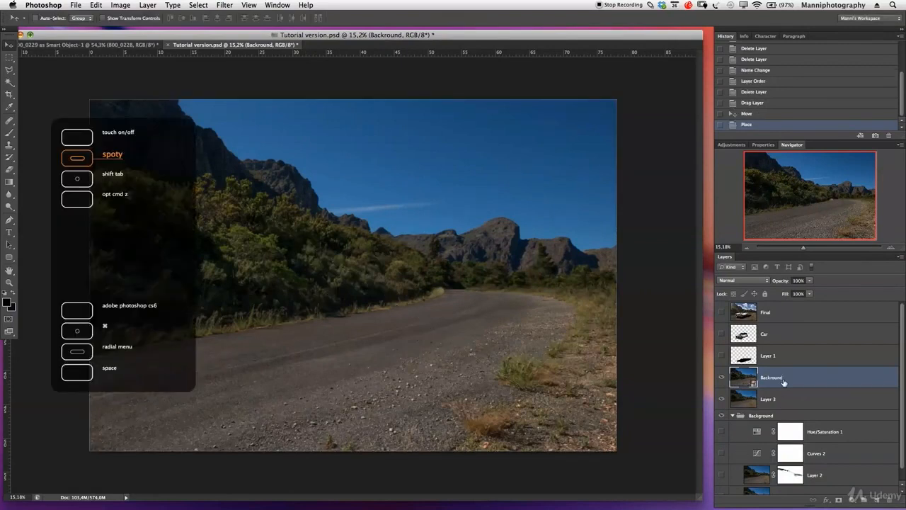
pyautogui.rightClick(783, 382)
pyautogui.click(803, 302)
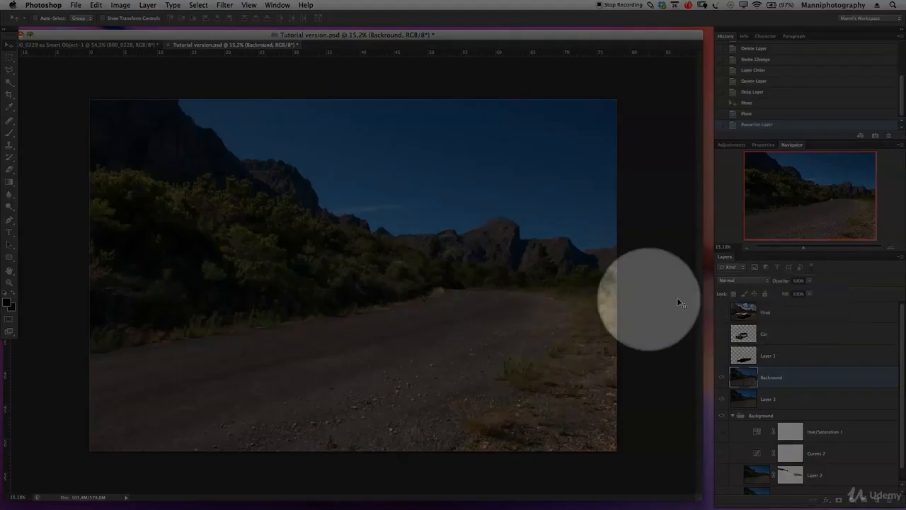
# - Collapse the Background group, move Layer 3 above the Backround layer and rename it VIRTUAL RIG
pyautogui.click(733, 416)
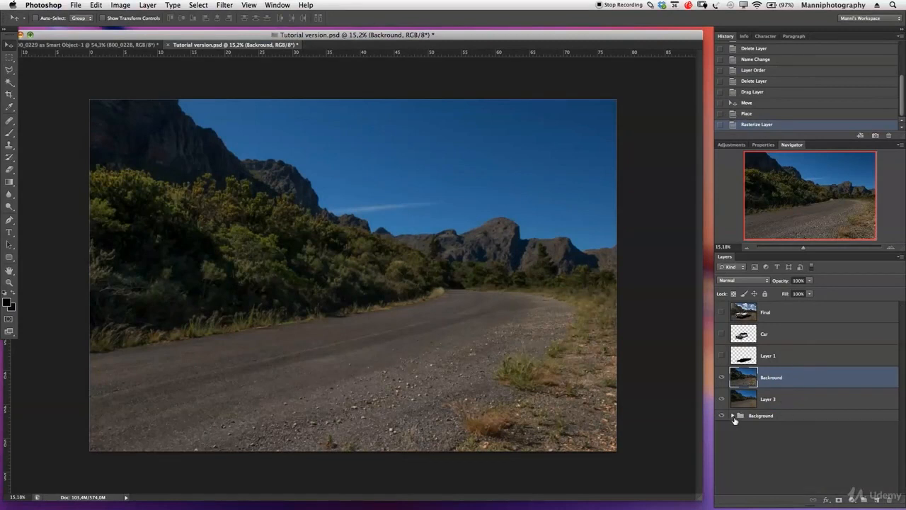
pyautogui.moveTo(746, 404); pyautogui.dragTo(750, 375)
pyautogui.doubleClick(767, 377)
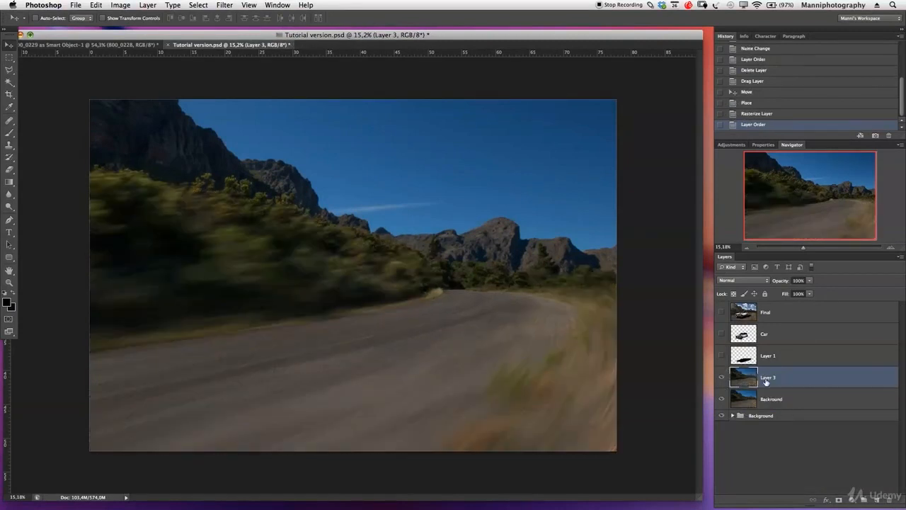
pyautogui.write('4')
pyautogui.press('Return')
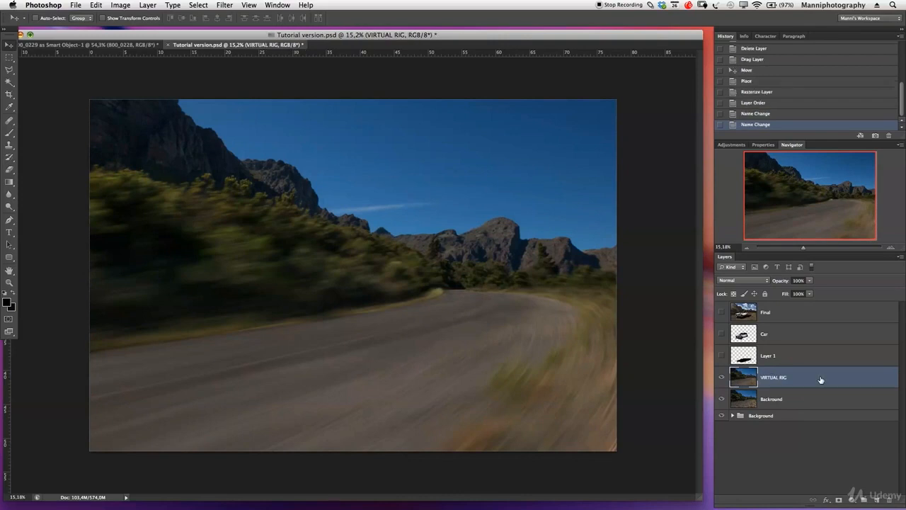
# - Compare the blurred VIRTUAL RIG layer with the sharp Backround layer in full-screen mode, examining the bush tops against the mountain
pyautogui.click(722, 378)
pyautogui.click(722, 379)
pyautogui.click(722, 379)
pyautogui.press('f')
pyautogui.press('z')
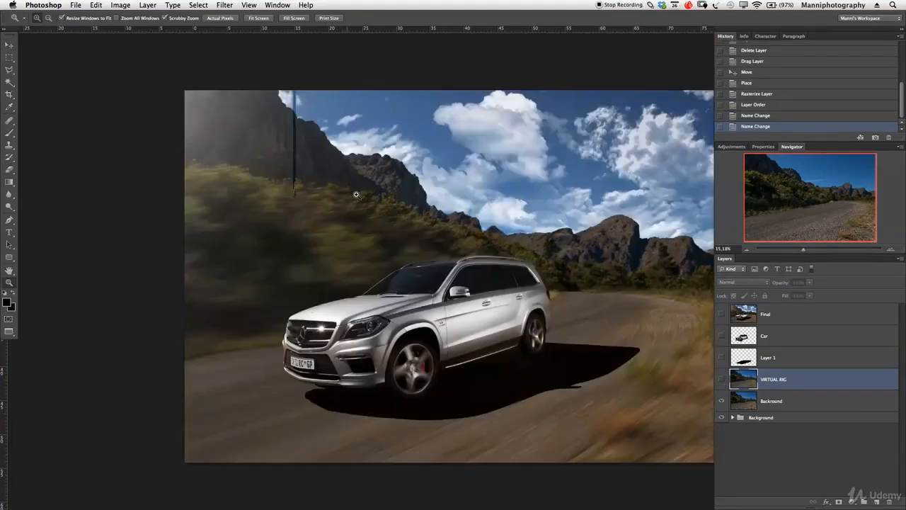
pyautogui.click(345, 190)
pyautogui.moveTo(379, 207); pyautogui.dragTo(344, 265)
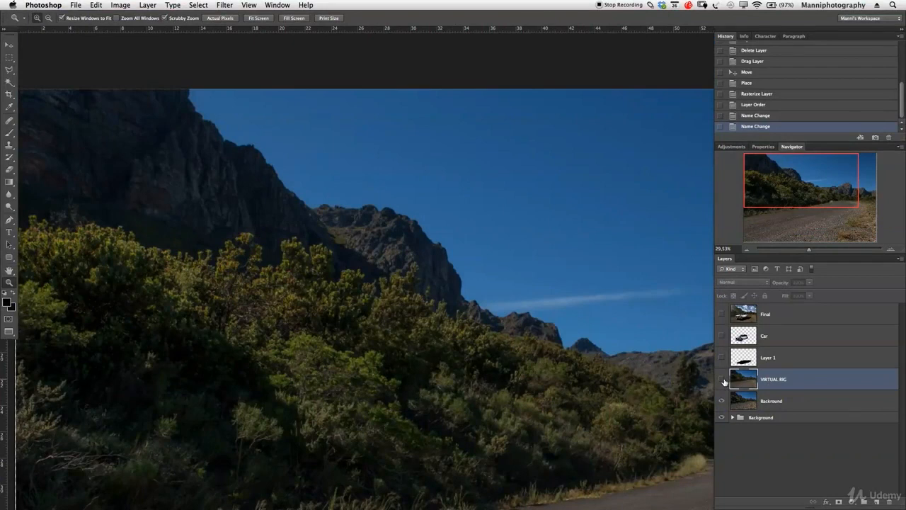
pyautogui.click(722, 379)
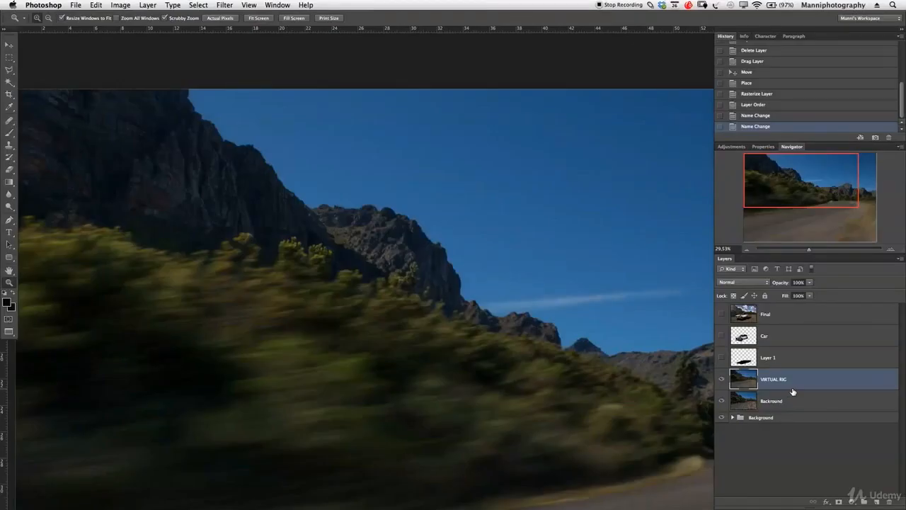
# - Add a layer mask to VIRTUAL RIG and paint black with a size 175 brush over the bush tips in front of the mountain
pyautogui.click(839, 502)
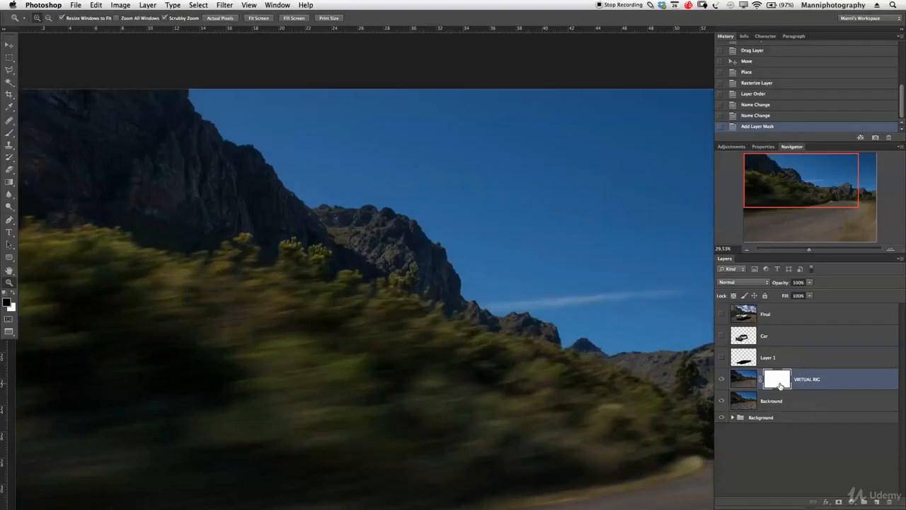
pyautogui.press('b')
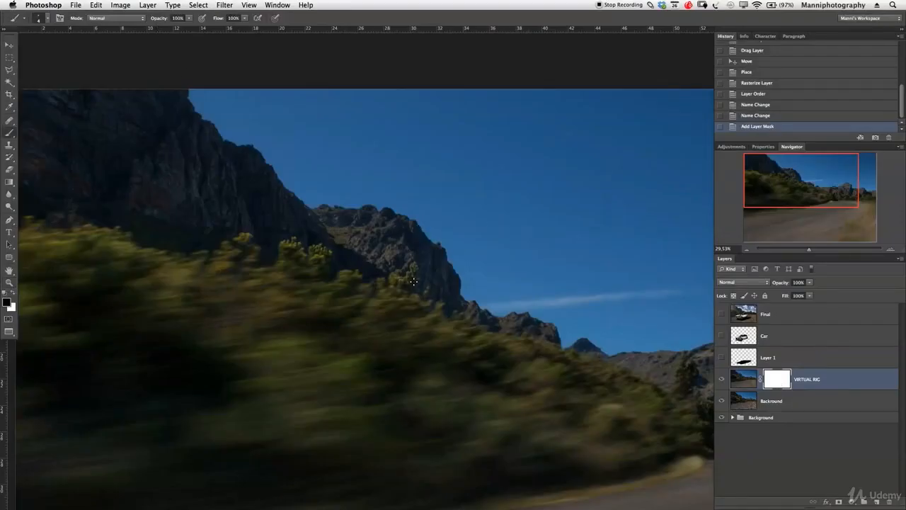
pyautogui.press('super+z')
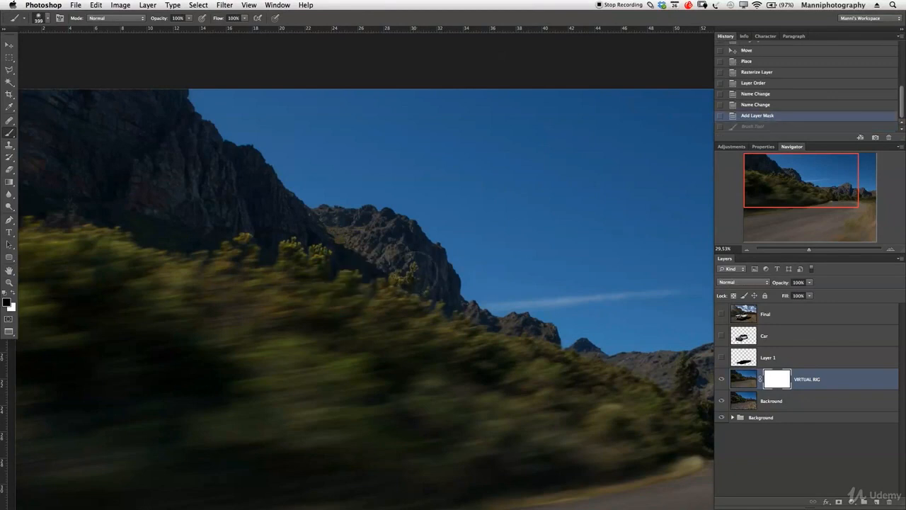
pyautogui.press('[')
pyautogui.press('[')
pyautogui.press('[')
pyautogui.press('[')
pyautogui.moveTo(395, 275); pyautogui.dragTo(418, 276)
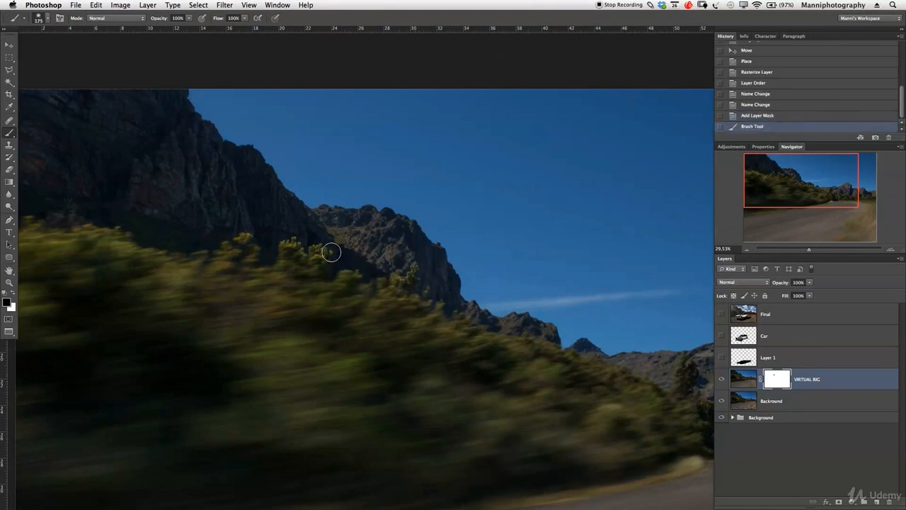
pyautogui.moveTo(281, 243)
pyautogui.mouseDown()
pyautogui.moveTo(312, 240)
pyautogui.moveTo(341, 260)
pyautogui.mouseUp()
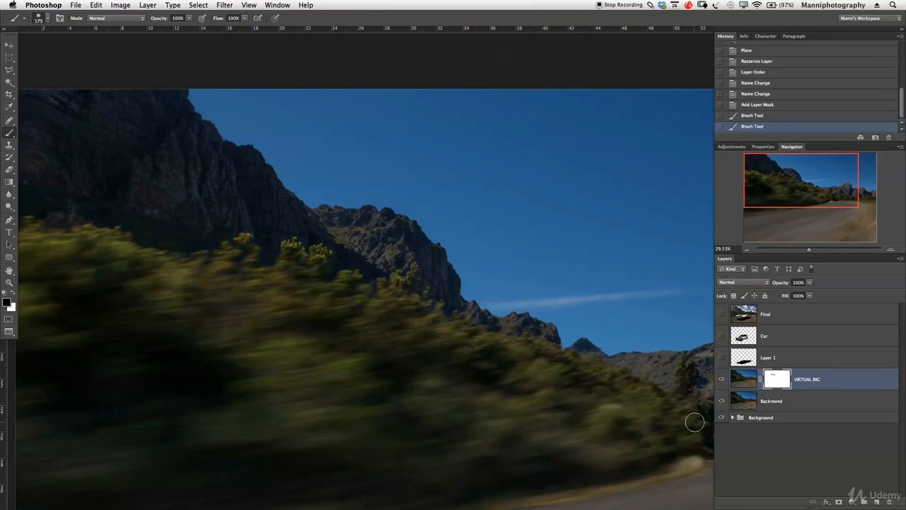
# - With VIRTUAL RIG temporarily hidden, clone-stamp away the protruding bush tips against the mountain on the Backround layer at brush size 100
pyautogui.click(747, 405)
pyautogui.click(721, 379)
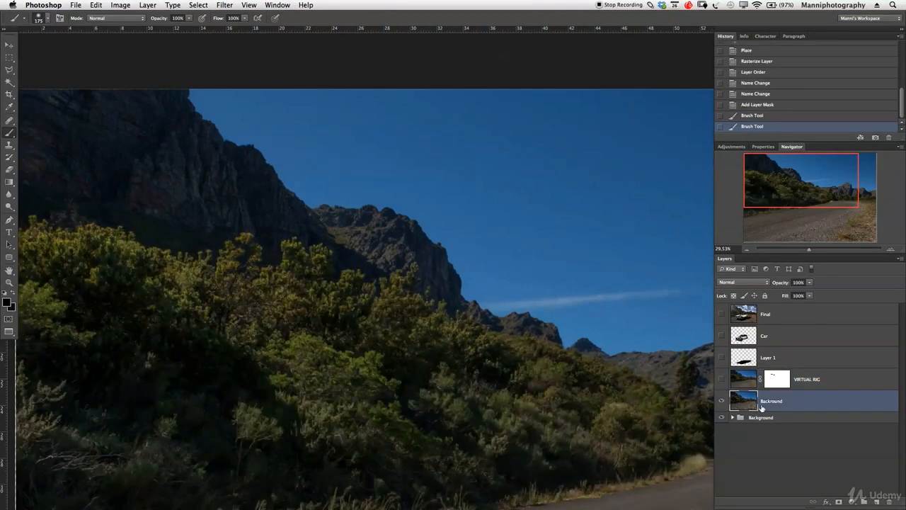
pyautogui.press('s')
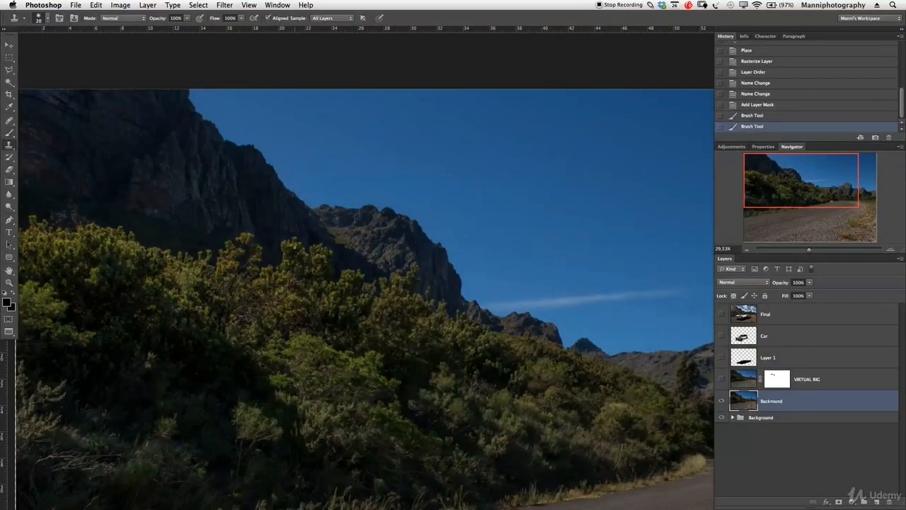
pyautogui.press(']')
pyautogui.keyDown('alt'); pyautogui.click(281, 228); pyautogui.keyUp('alt')
pyautogui.moveTo(285, 245)
pyautogui.mouseDown()
pyautogui.moveTo(294, 239)
pyautogui.moveTo(282, 247)
pyautogui.moveTo(304, 255)
pyautogui.moveTo(285, 255)
pyautogui.moveTo(307, 264)
pyautogui.moveTo(321, 249)
pyautogui.moveTo(330, 260)
pyautogui.moveTo(320, 246)
pyautogui.moveTo(335, 258)
pyautogui.moveTo(313, 261)
pyautogui.moveTo(330, 270)
pyautogui.moveTo(312, 251)
pyautogui.moveTo(330, 261)
pyautogui.mouseUp()
pyautogui.keyDown('alt'); pyautogui.click(314, 231); pyautogui.keyUp('alt')
pyautogui.keyDown('alt'); pyautogui.click(320, 239); pyautogui.keyUp('alt')
pyautogui.keyDown('alt'); pyautogui.click(324, 236); pyautogui.keyUp('alt')
pyautogui.keyDown('alt'); pyautogui.click(345, 260); pyautogui.keyUp('alt')
pyautogui.keyDown('alt'); pyautogui.click(322, 248); pyautogui.keyUp('alt')
pyautogui.keyDown('alt'); pyautogui.click(304, 253); pyautogui.keyUp('alt')
pyautogui.keyDown('alt'); pyautogui.click(296, 249); pyautogui.keyUp('alt')
pyautogui.keyDown('alt'); pyautogui.click(302, 251); pyautogui.keyUp('alt')
pyautogui.moveTo(313, 242)
pyautogui.mouseDown()
pyautogui.moveTo(305, 270)
pyautogui.moveTo(300, 235)
pyautogui.moveTo(283, 244)
pyautogui.moveTo(317, 244)
pyautogui.mouseUp()
pyautogui.keyDown('alt'); pyautogui.click(318, 244); pyautogui.keyUp('alt')
pyautogui.keyDown('alt'); pyautogui.click(286, 262); pyautogui.keyUp('alt')
pyautogui.keyDown('alt'); pyautogui.click(286, 244); pyautogui.keyUp('alt')
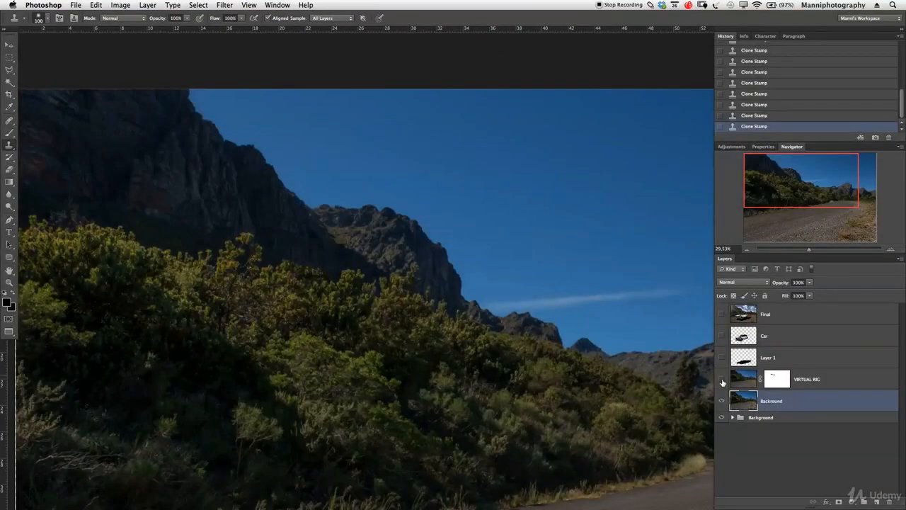
pyautogui.click(722, 382)
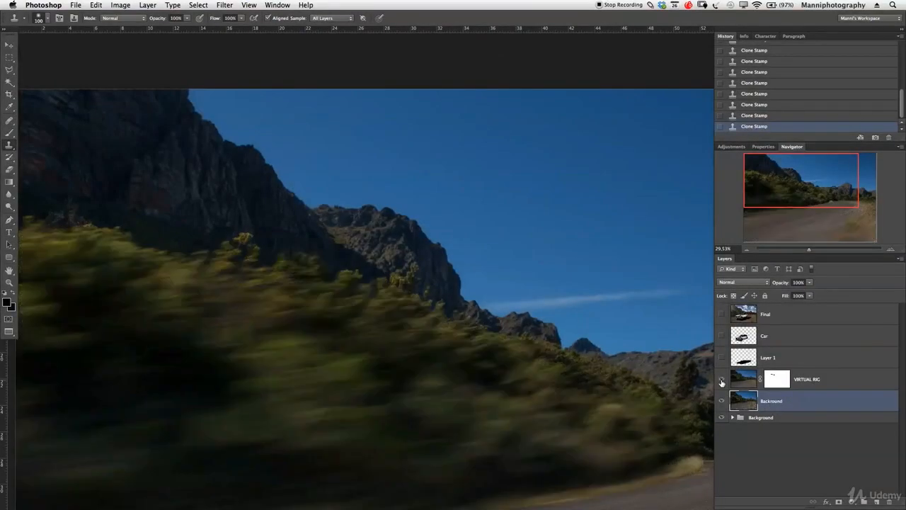
# - Disable and re-enable the VIRTUAL RIG layer mask to compare the bush edge, and examine the whole blurred background
pyautogui.click(784, 378)
pyautogui.rightClick(782, 376)
pyautogui.click(783, 379)
pyautogui.rightClick(787, 386)
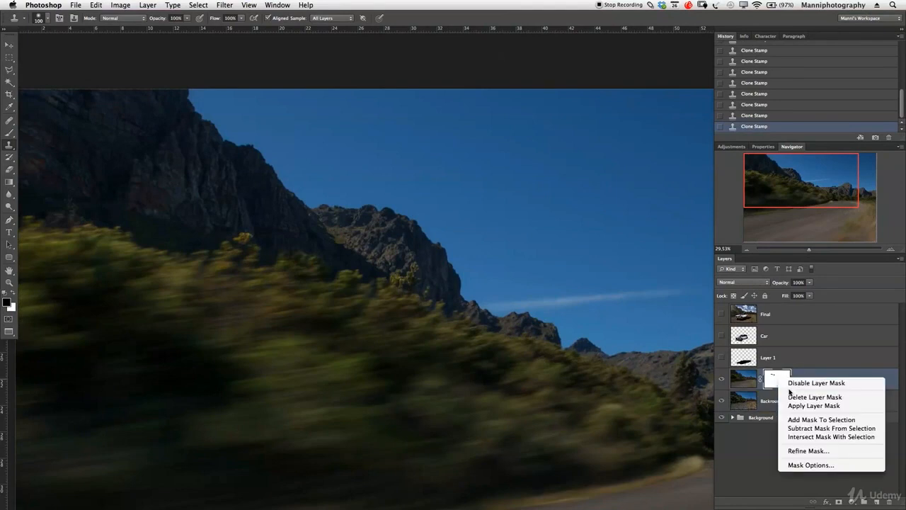
pyautogui.click(790, 384)
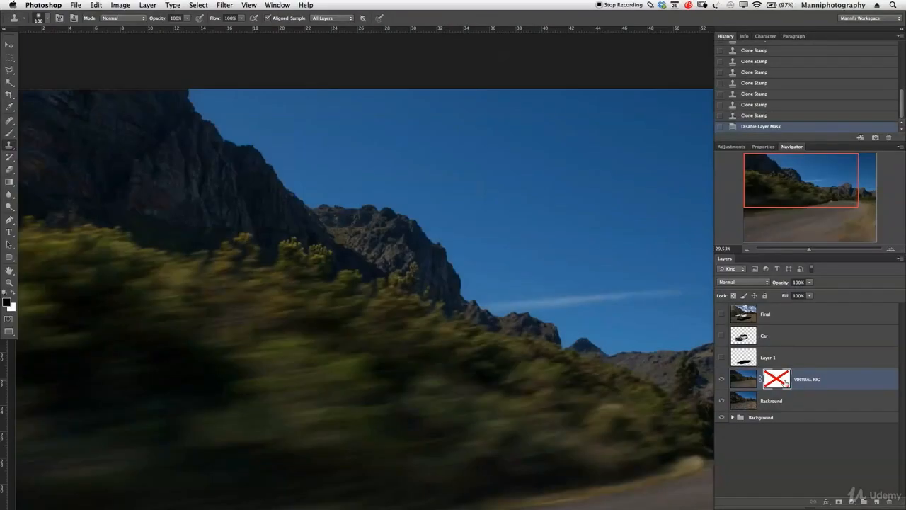
pyautogui.rightClick(784, 382)
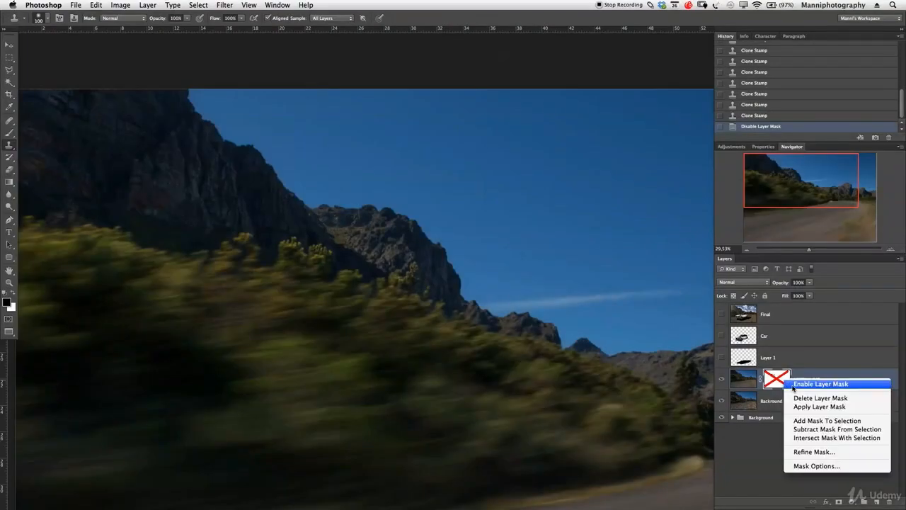
pyautogui.click(793, 386)
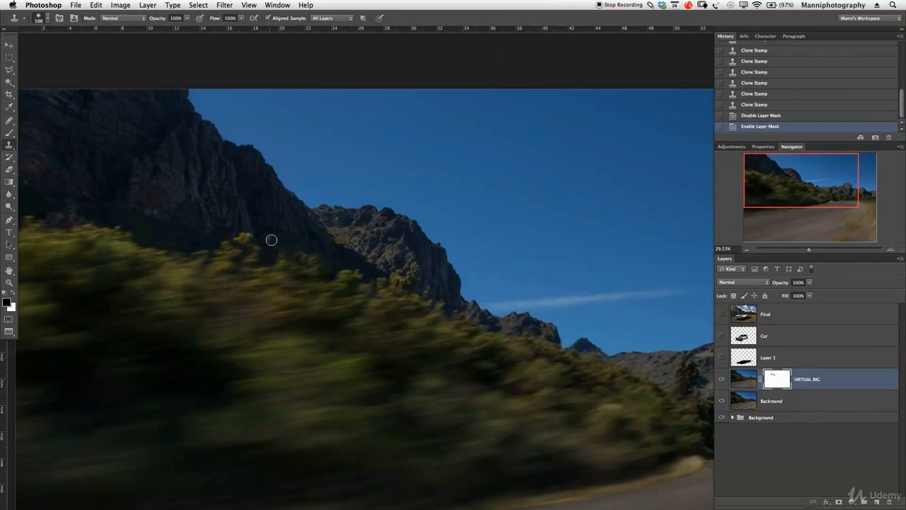
pyautogui.press('z')
pyautogui.moveTo(348, 271); pyautogui.dragTo(315, 264)
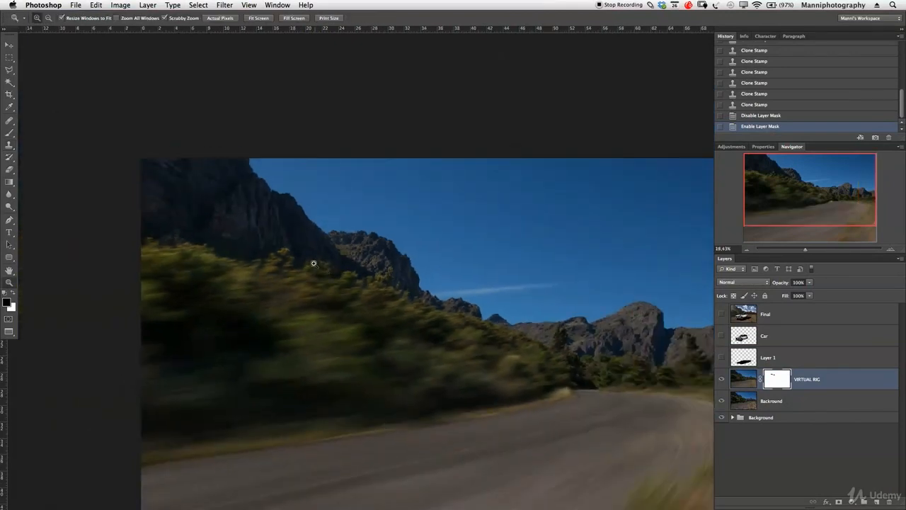
pyautogui.moveTo(448, 319); pyautogui.dragTo(415, 269)
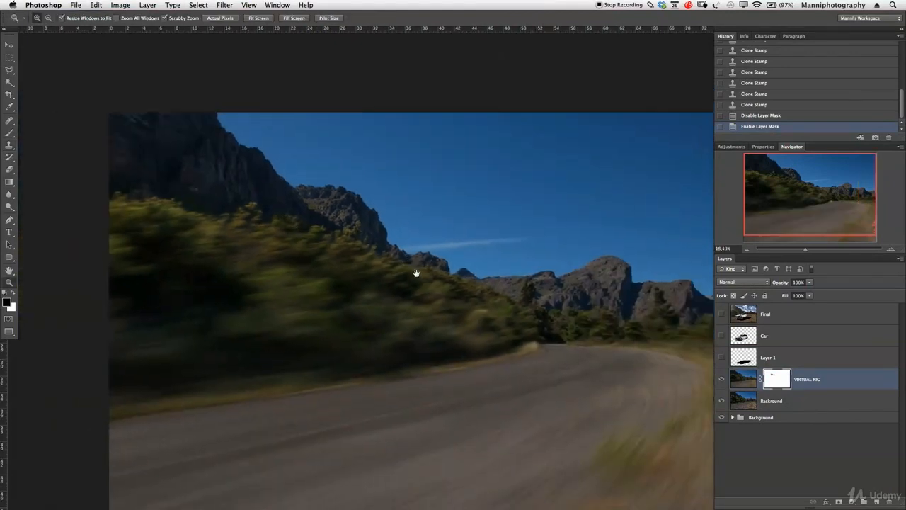
pyautogui.moveTo(458, 289); pyautogui.dragTo(398, 271)
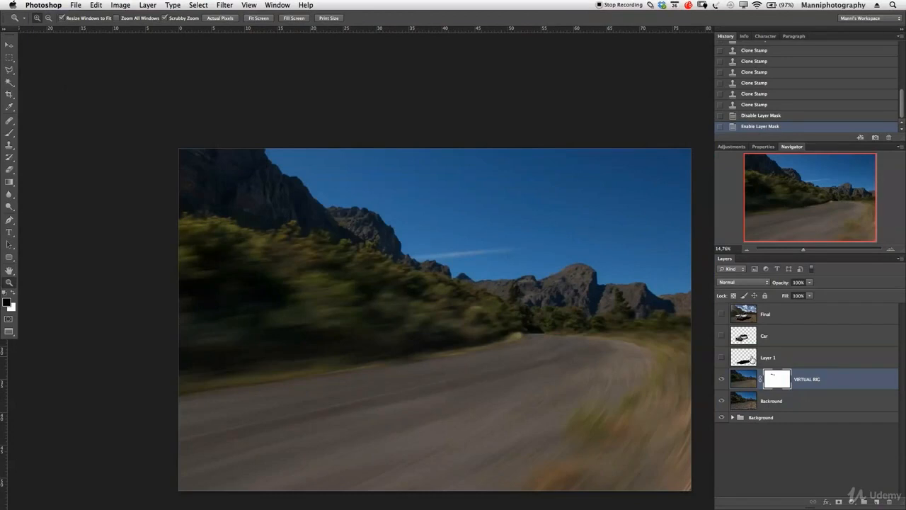
# - Preview the Final layer briefly, hide it, and make the Layer 1 shadow and the Car layer visible over the blurred road
pyautogui.click(722, 314)
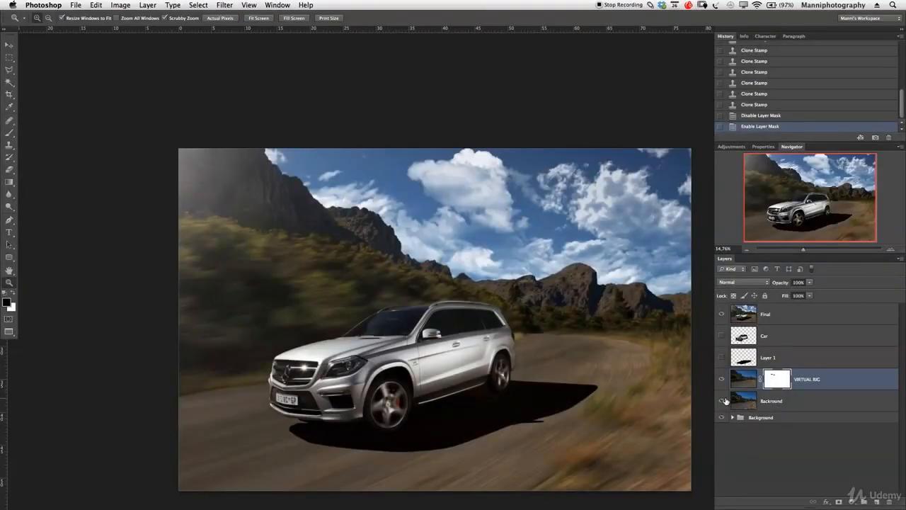
pyautogui.click(721, 313)
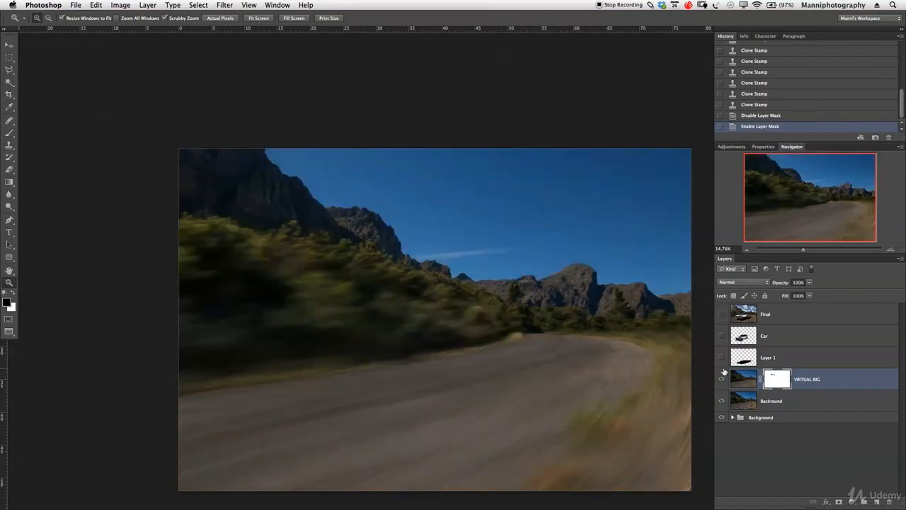
pyautogui.click(721, 357)
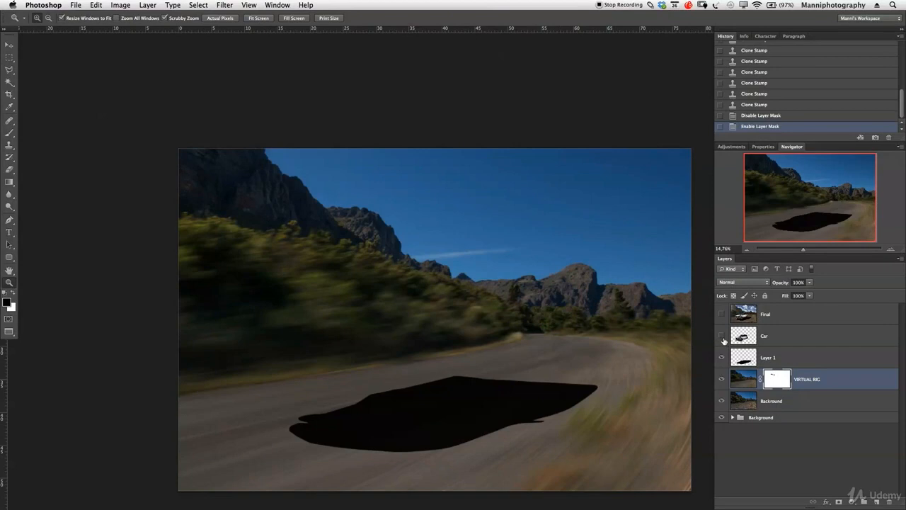
pyautogui.click(722, 335)
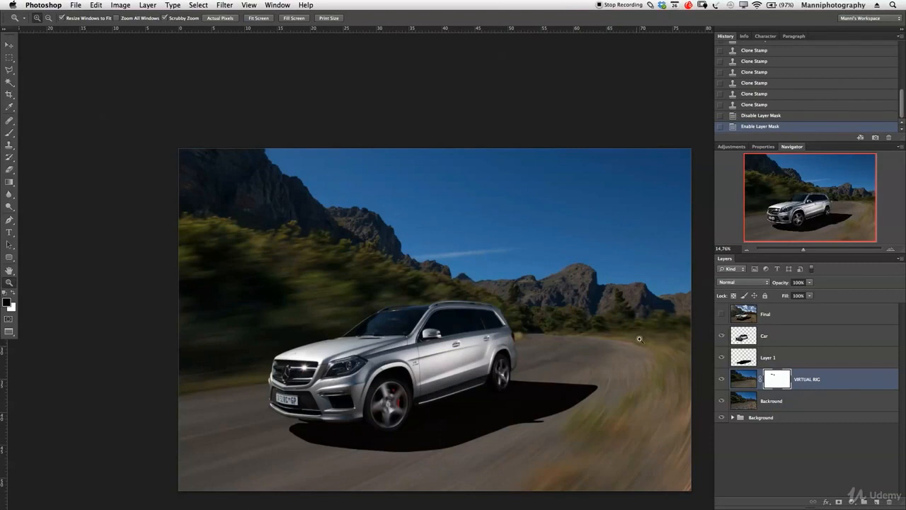
# - Toggle the Final layer's visibility repeatedly to compare the finished image with the ungraded car composite, leaving Final hidden
pyautogui.click(722, 315)
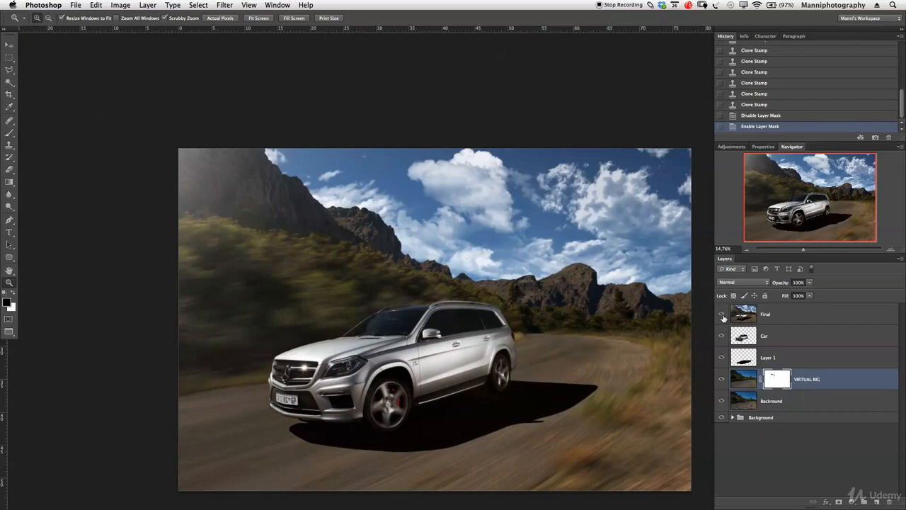
pyautogui.click(723, 316)
pyautogui.click(723, 317)
pyautogui.click(723, 316)
pyautogui.click(722, 316)
pyautogui.click(722, 316)
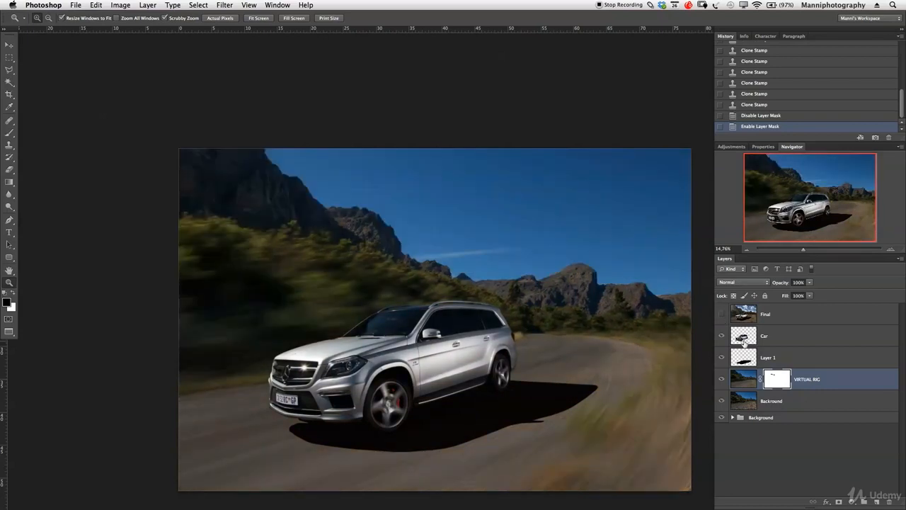
# - Toggle the VIRTUAL RIG layer to compare blurred and sharp backgrounds behind the car, check the Layer 1 shadow, and leave both visible
pyautogui.click(722, 380)
pyautogui.click(723, 381)
pyautogui.click(722, 380)
pyautogui.click(722, 380)
pyautogui.click(722, 380)
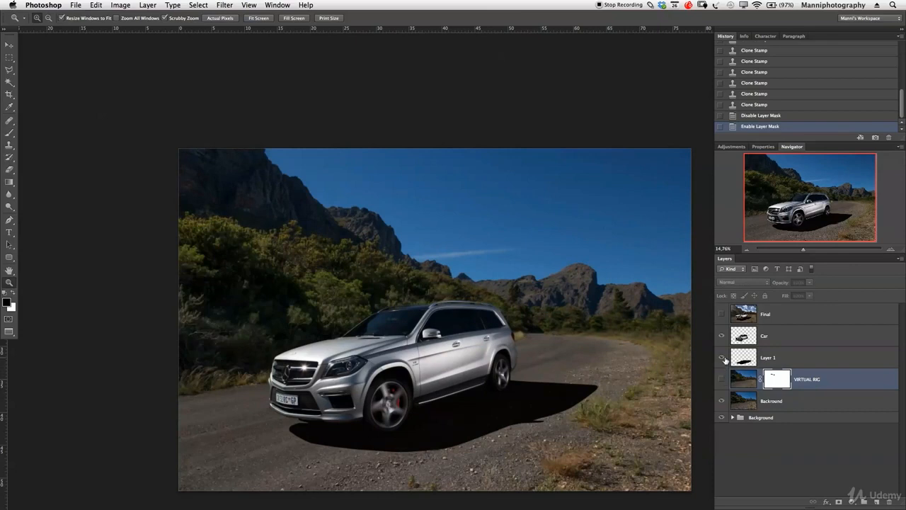
pyautogui.click(723, 357)
pyautogui.click(723, 358)
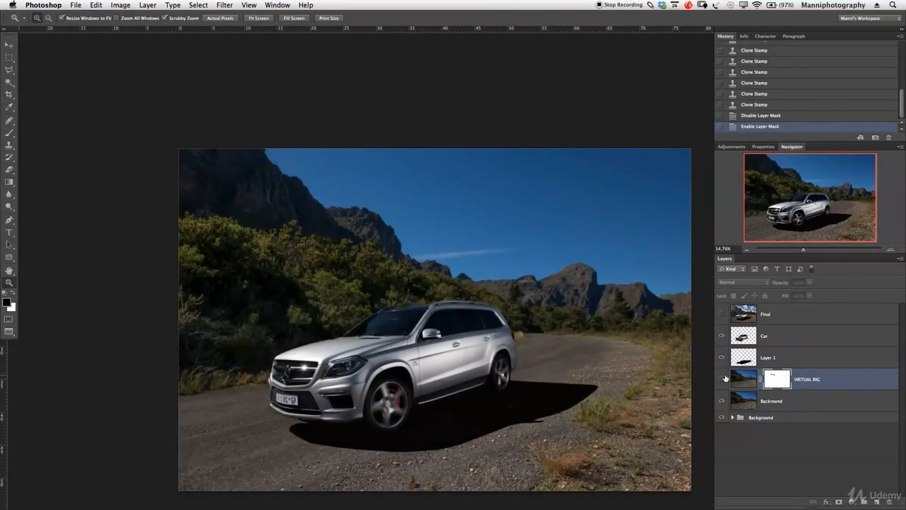
pyautogui.click(722, 379)
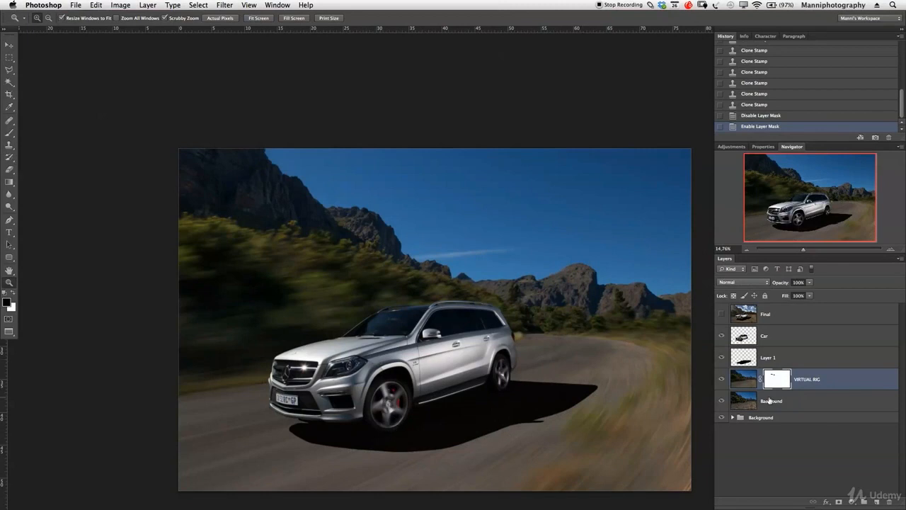
# - Hide the Layer 1 shadow and Car layers to review the bare background, and rebuild the image by showing Layer 1, Car and Final
pyautogui.click(721, 358)
pyautogui.click(721, 335)
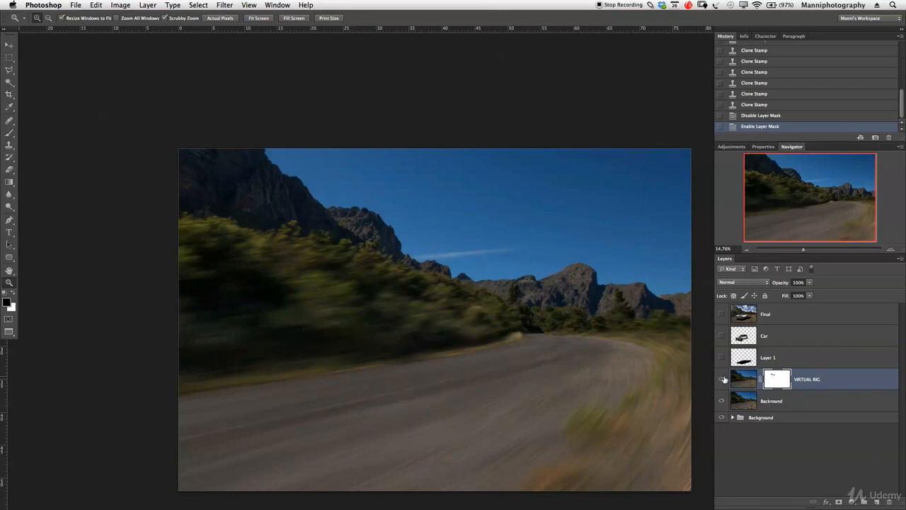
pyautogui.click(722, 358)
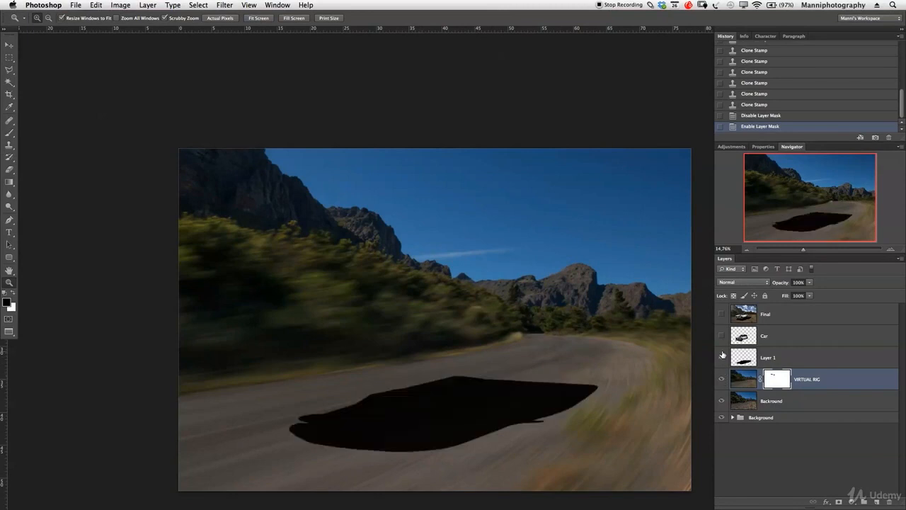
pyautogui.click(722, 338)
pyautogui.click(722, 314)
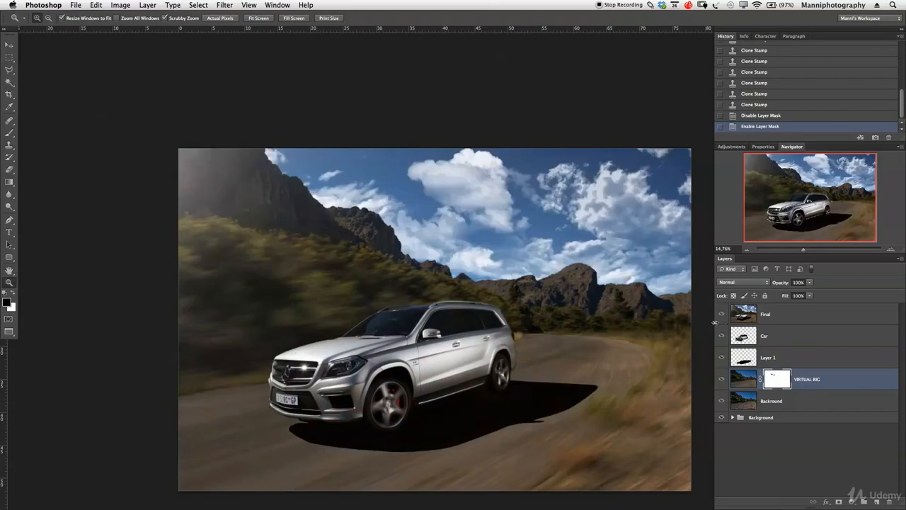